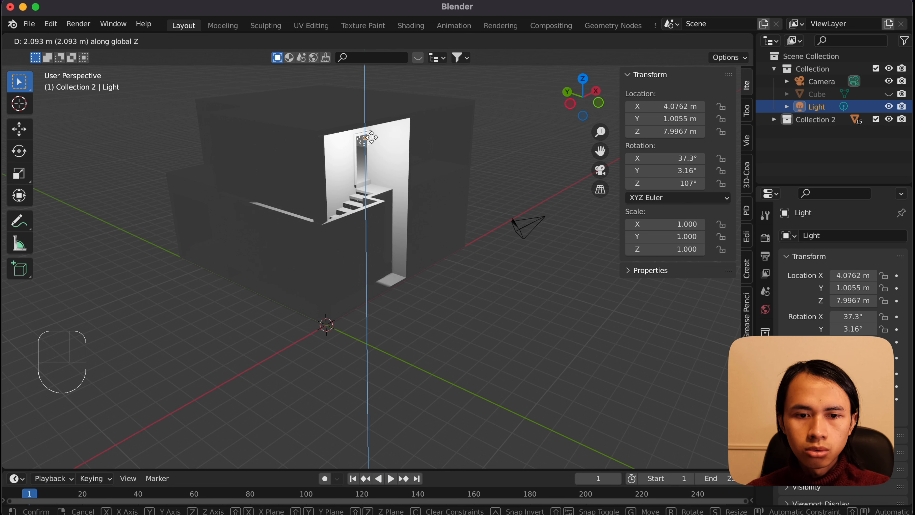
Raise the light about 2.09 m along Z, then duplicate it along X to about X 0.42 m.
left_click(369, 137)
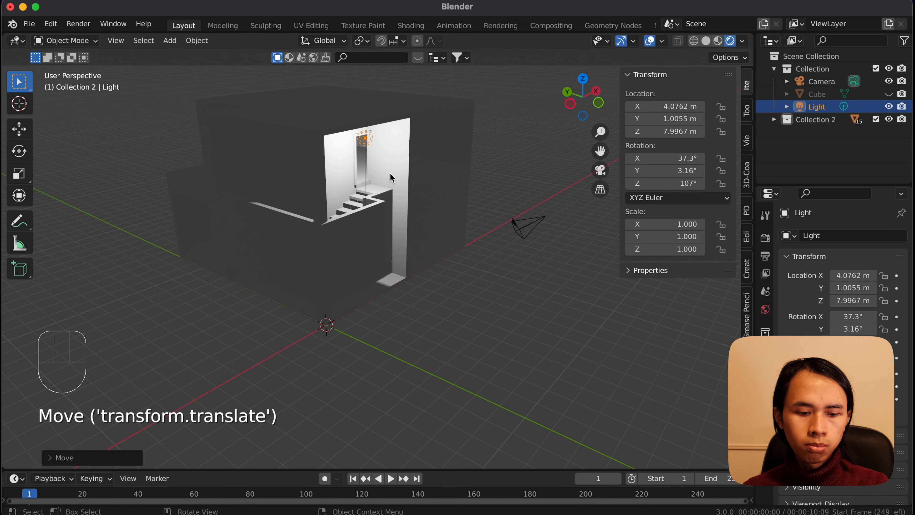
key("shift+d")
key("x")
left_click(337, 202)
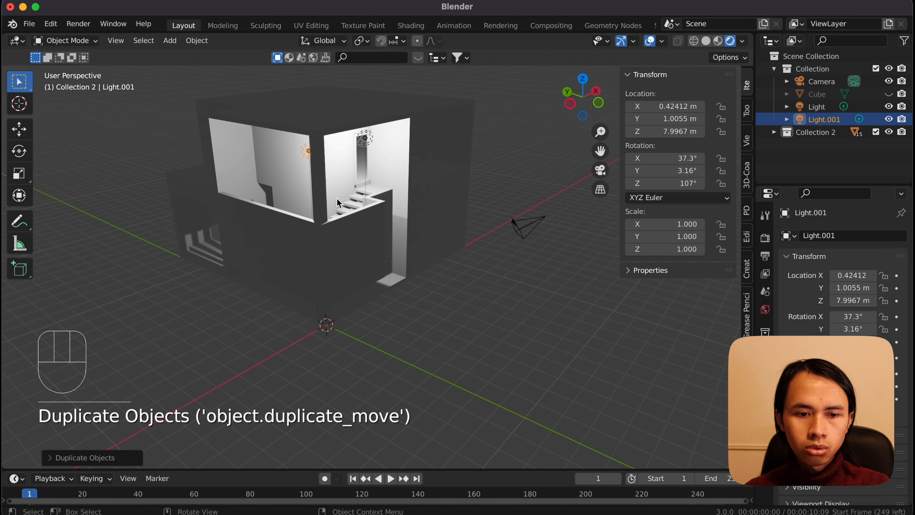
Move the duplicated light about 2.86 m along Y into the neighbouring upper-floor room.
key("g")
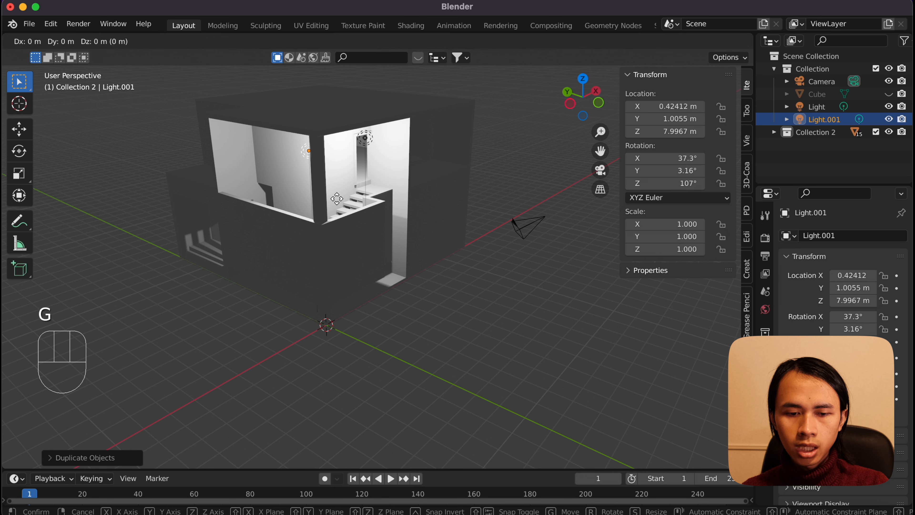
key("y")
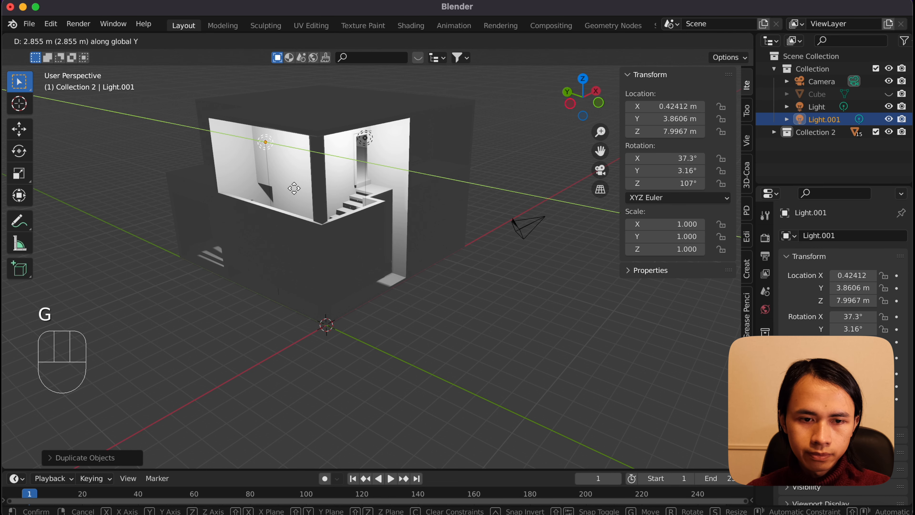
left_click(295, 192)
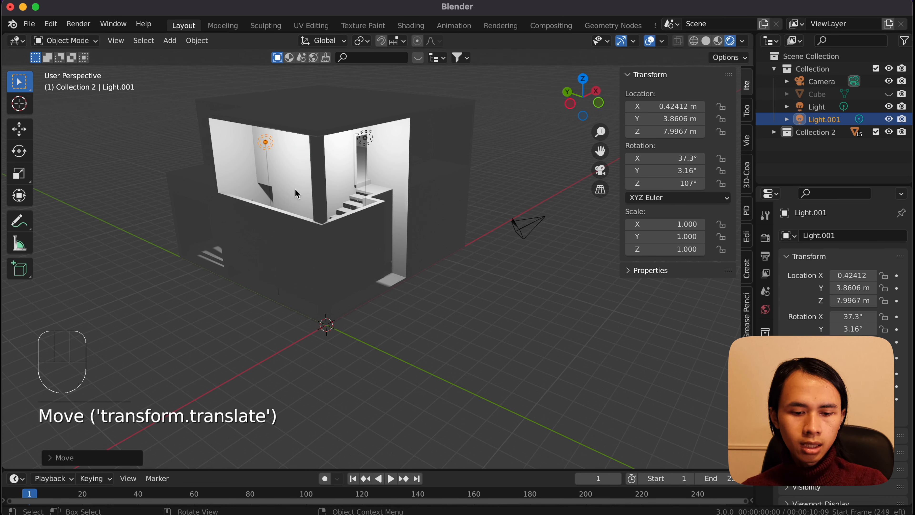
Duplicate that light along Y to about Y 9.51 m, above the lower wing of the house.
key("shift")
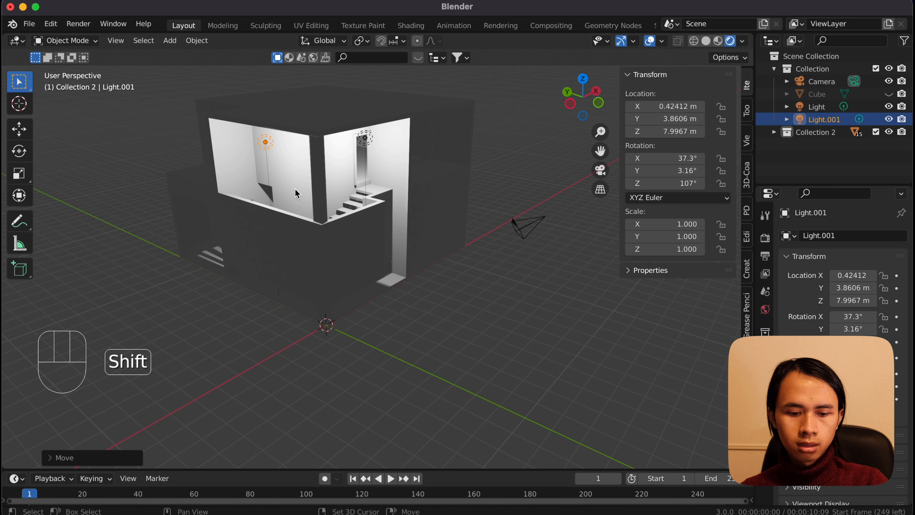
key("shift+d")
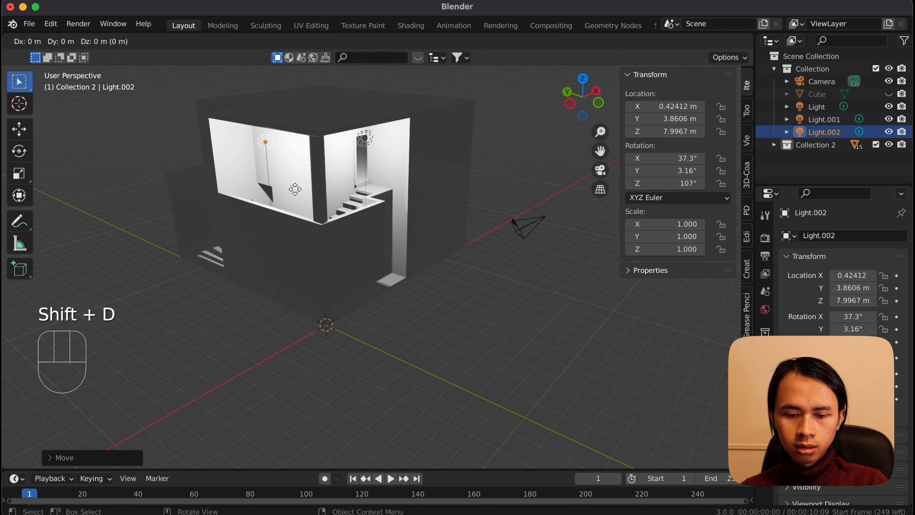
key("y")
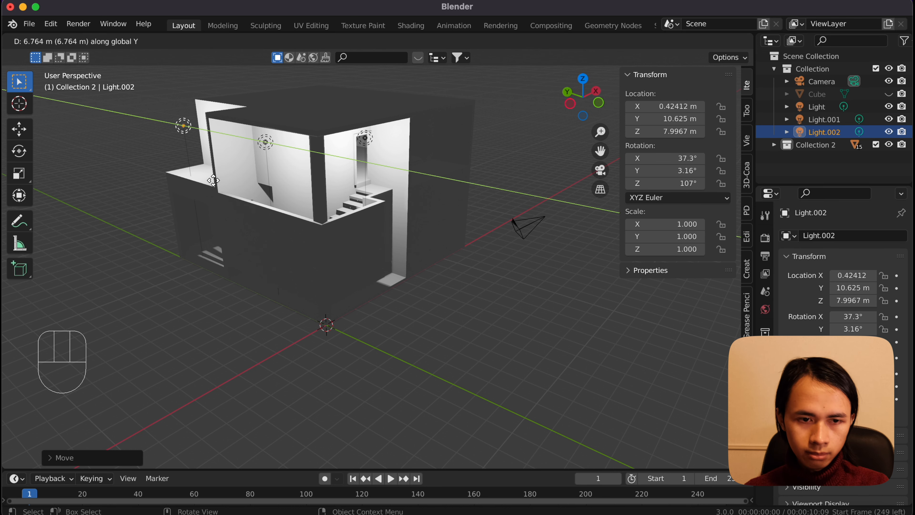
left_click(223, 186)
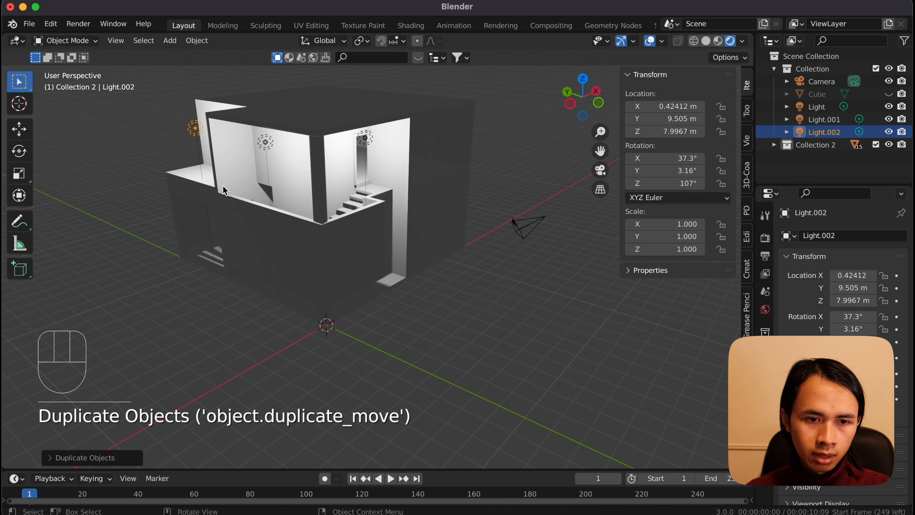
Lower the light above the lower wing along Z to about 2.91 m, inside the ground-floor room.
left_click(195, 132)
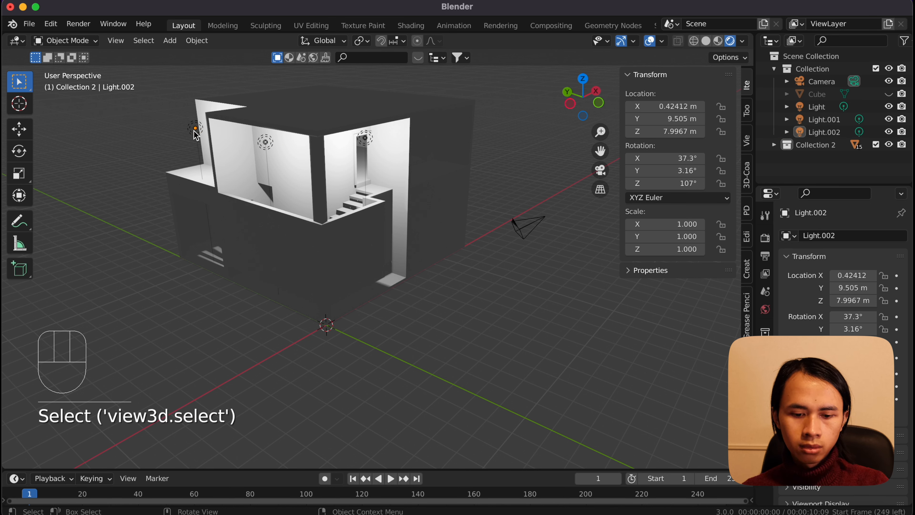
key("g")
key("shift+d")
key("z")
left_click(197, 225)
Duplicate the ground-floor light upward along Z to about 7.72 m, above the lower wing.
key("g")
key("z")
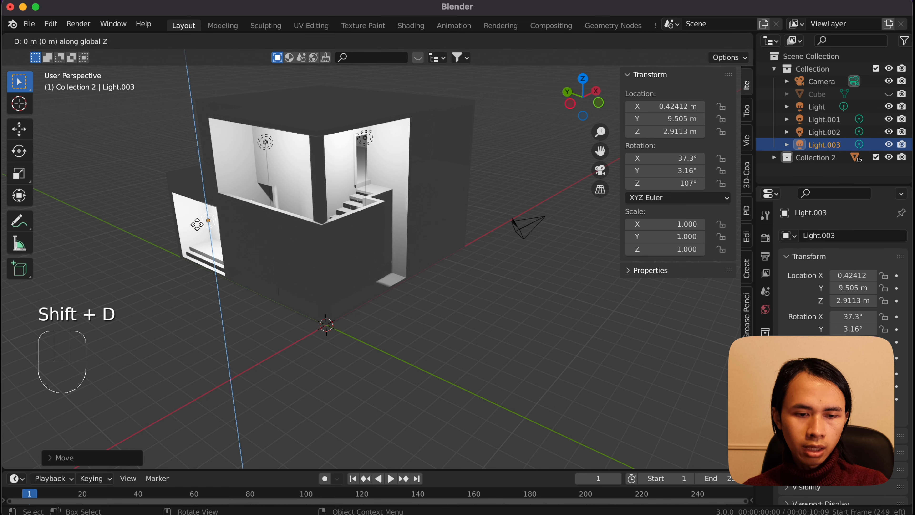
left_click(195, 137)
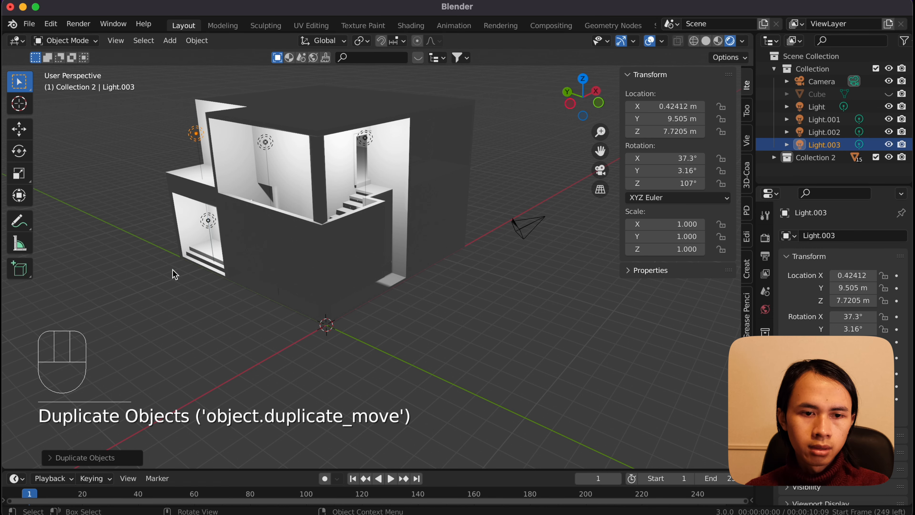
Duplicate the light at Y 3.86 m along X to about X -5.13 m, outside the house facade.
key("shift+d")
key("x")
left_click(163, 206)
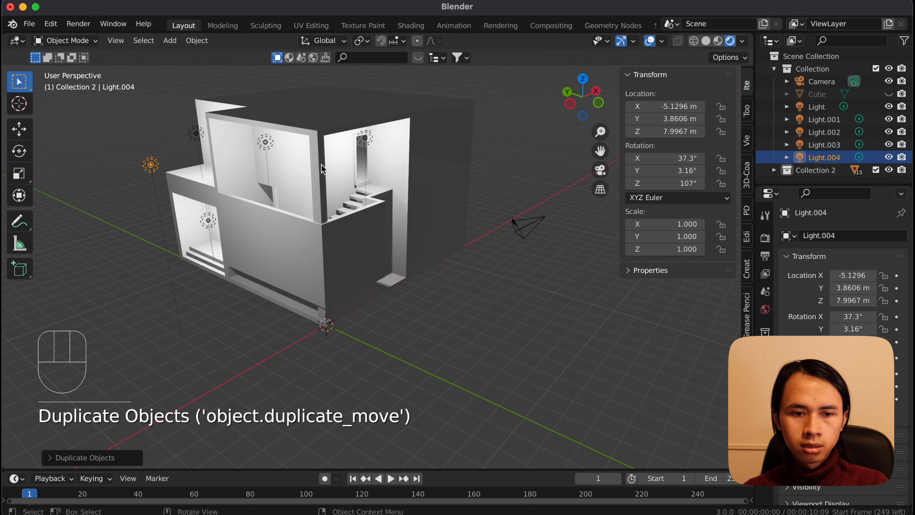
Add duplicated lights in the upper-floor room beyond the staircase and outside the house near the camera.
left_click(371, 137)
key("shift")
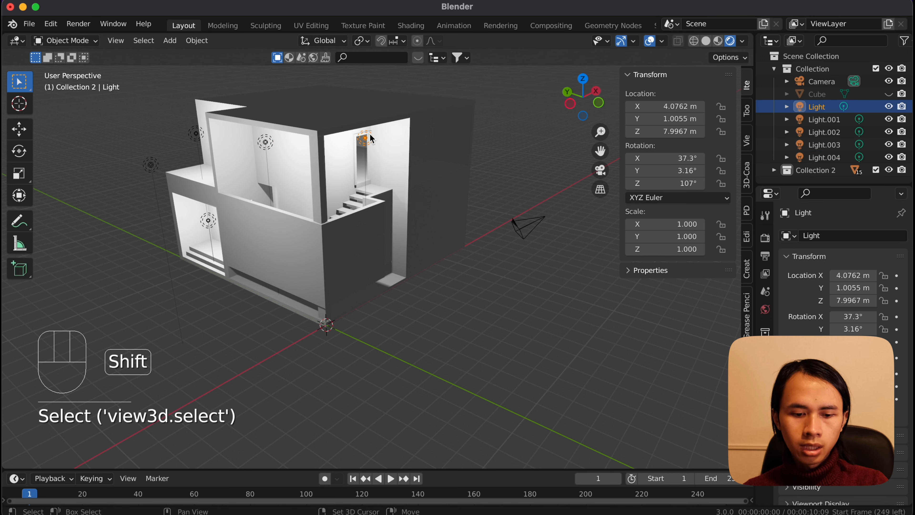
key("shift+d")
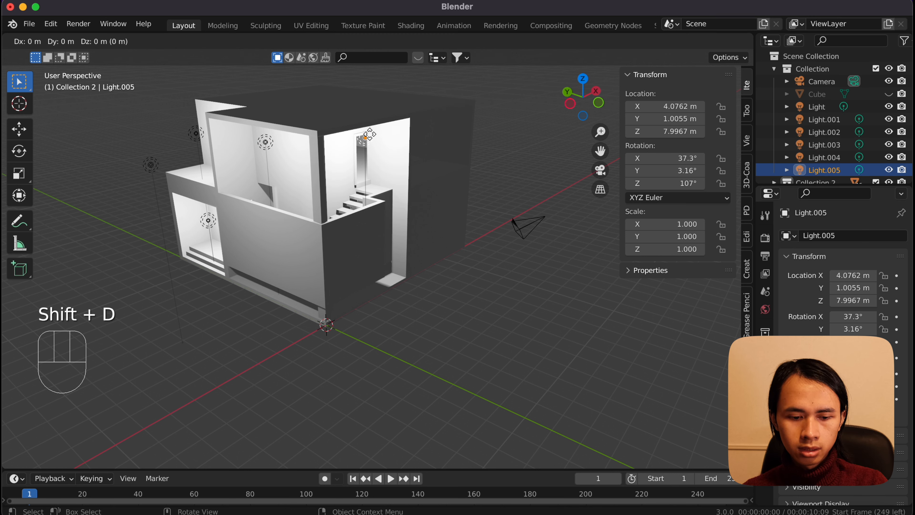
key("Return")
key("shift+d")
key("Return")
Duplicate the light outside the facade at X -5.13 m upward along Z to about 12.97 m.
key("shift+d")
key("Return")
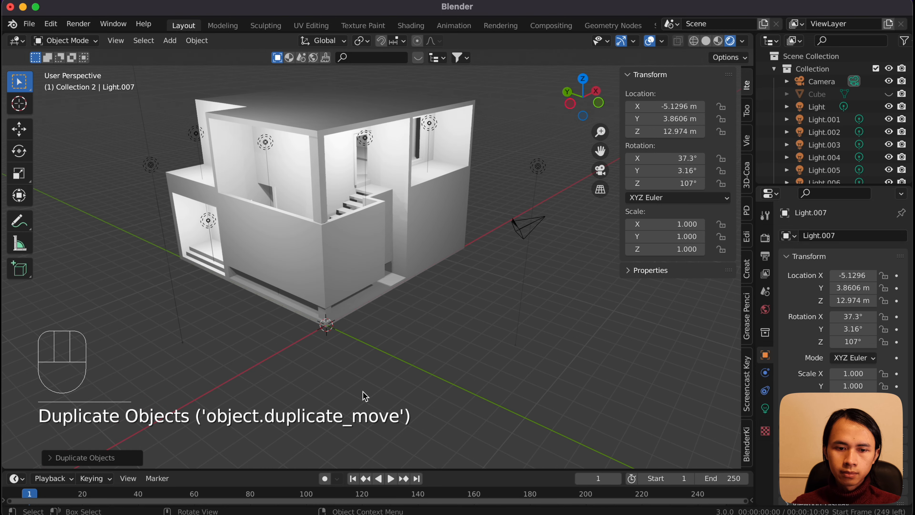
scroll(363, 391, "down", 3)
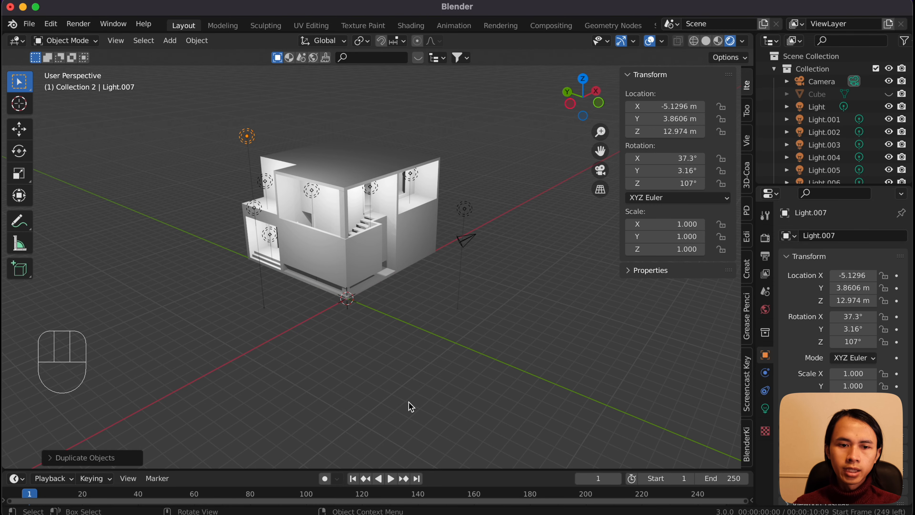
scroll(408, 401, "up", 2)
scroll(408, 402, "down", 3)
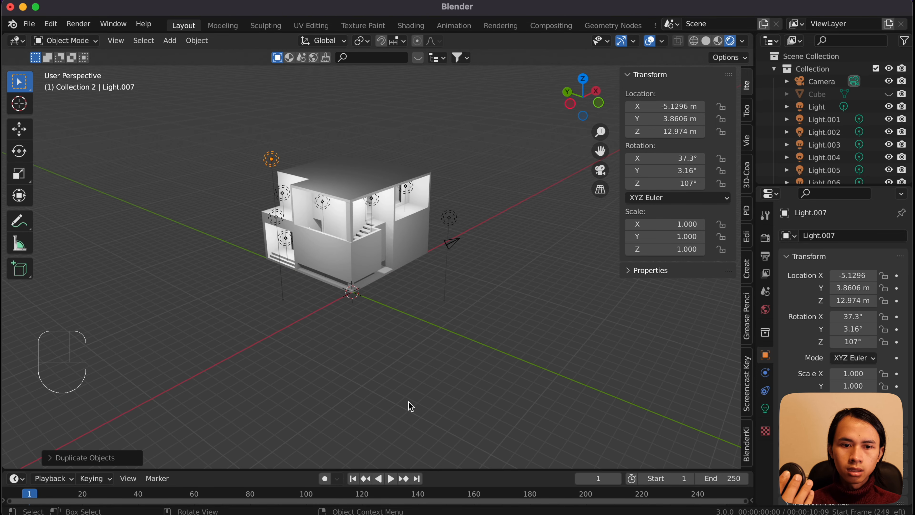
scroll(408, 402, "up", 3)
scroll(408, 402, "down", 3)
scroll(408, 401, "up", 4)
scroll(408, 402, "down", 2)
scroll(408, 402, "up", 1)
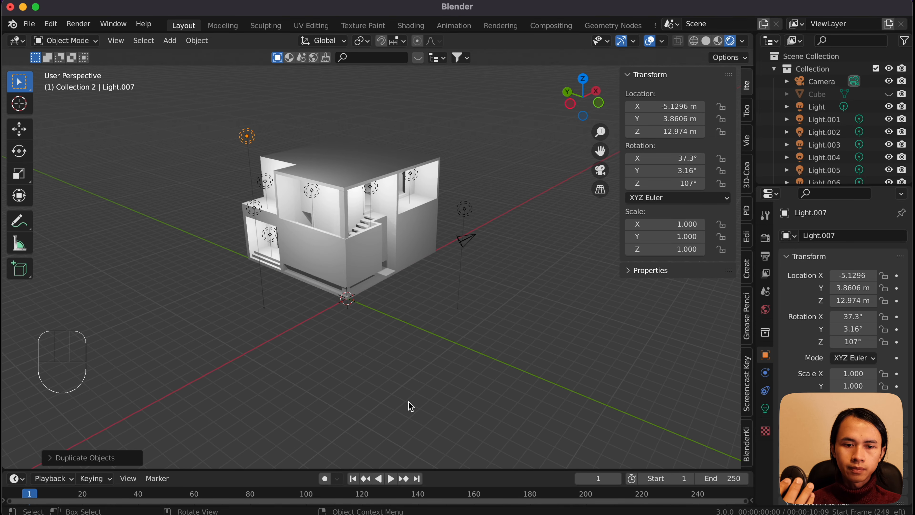
scroll(408, 402, "down", 3)
scroll(408, 402, "up", 2)
scroll(408, 402, "up", 1)
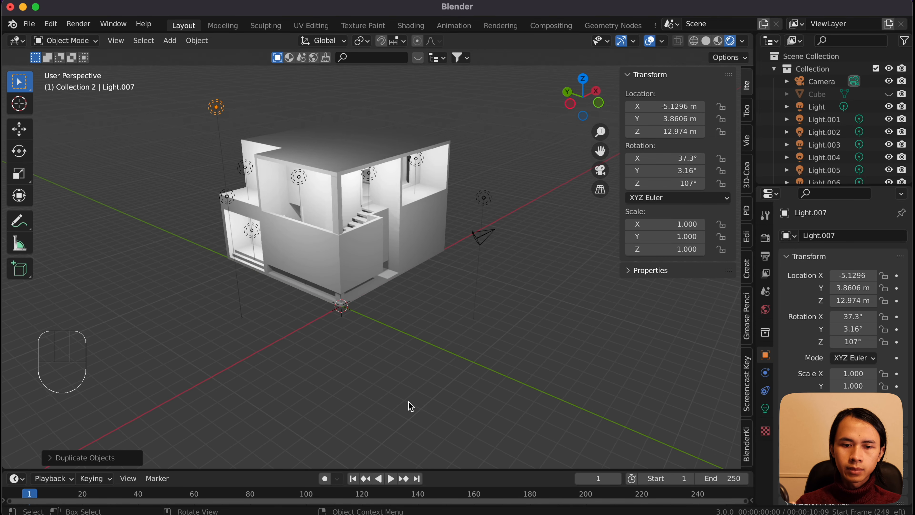
Set the power of the highest light to 5000 W.
middle_click_drag(242, 142, 273, 219, "shift")
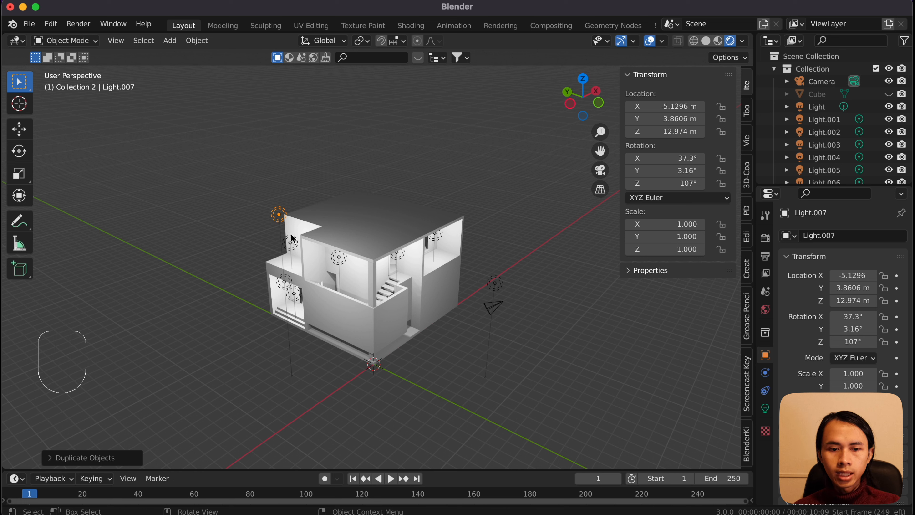
left_click(764, 408)
left_click(877, 322)
type("5000")
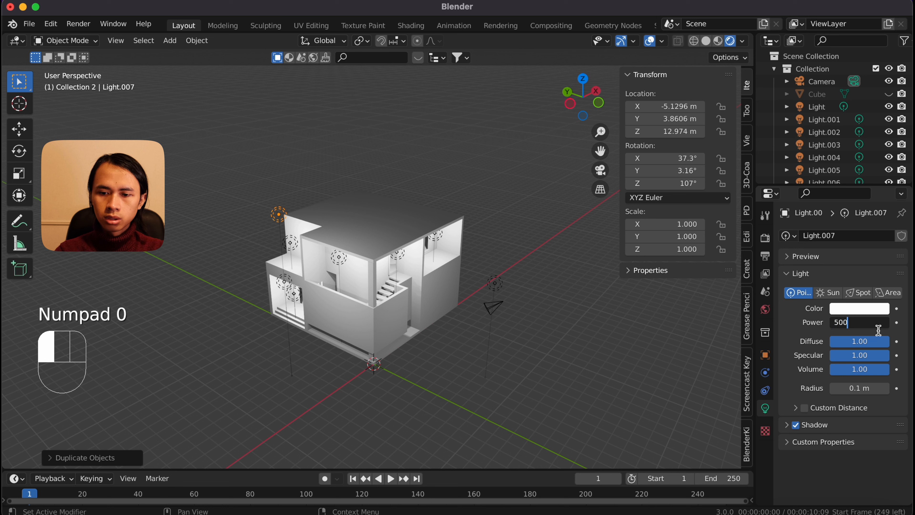
left_click(879, 333)
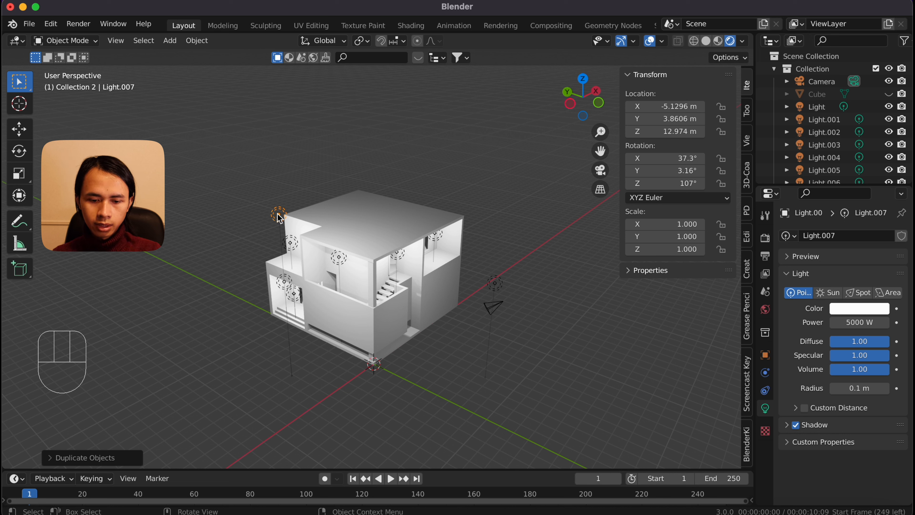
Move the 5000 W light above the roof to about X -0.56 m, Y 1.49 m, Z 17.5 m, and deselect it.
key("g")
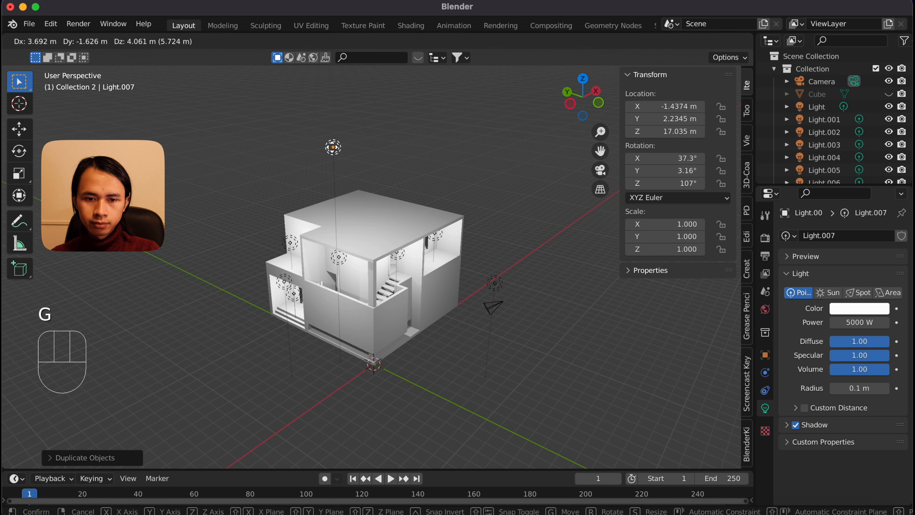
left_click(497, 278)
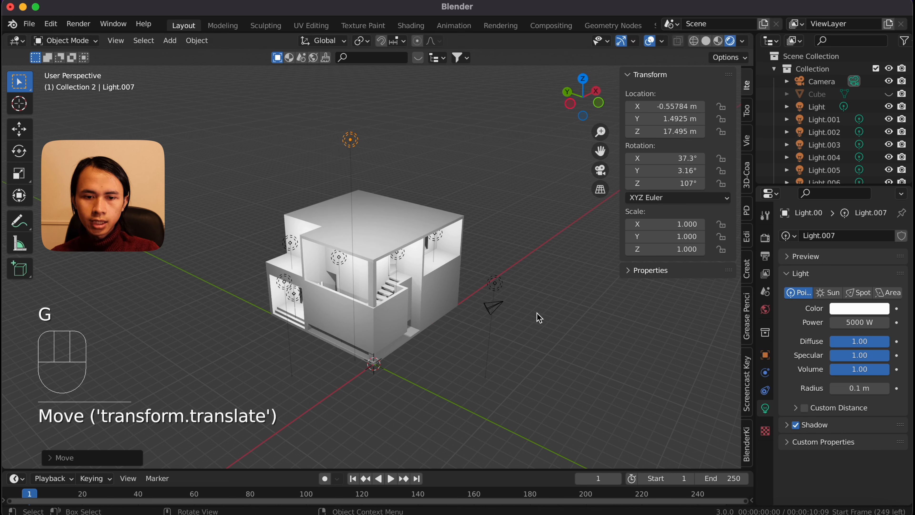
left_click(578, 349)
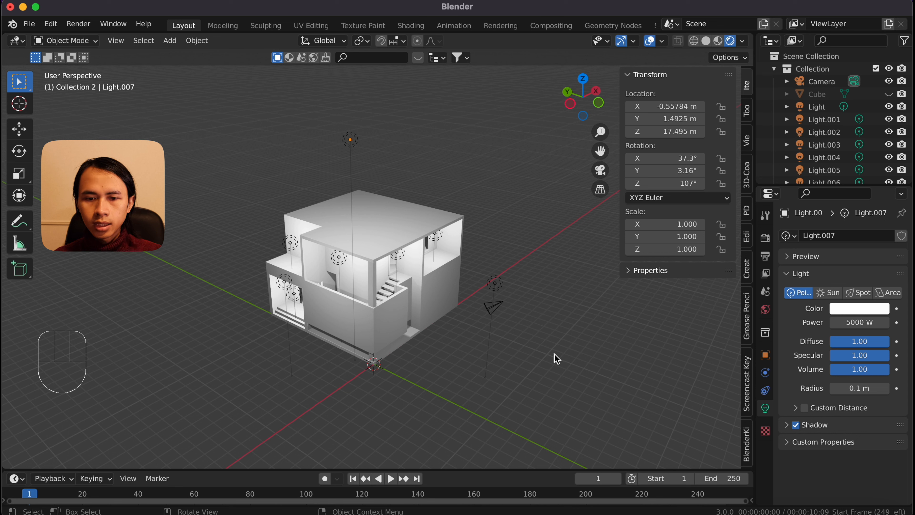
Unhide the cube at the origin and scale it uniformly by about -11.26, to about 22.5 m per side.
left_click(888, 94)
left_click(376, 381)
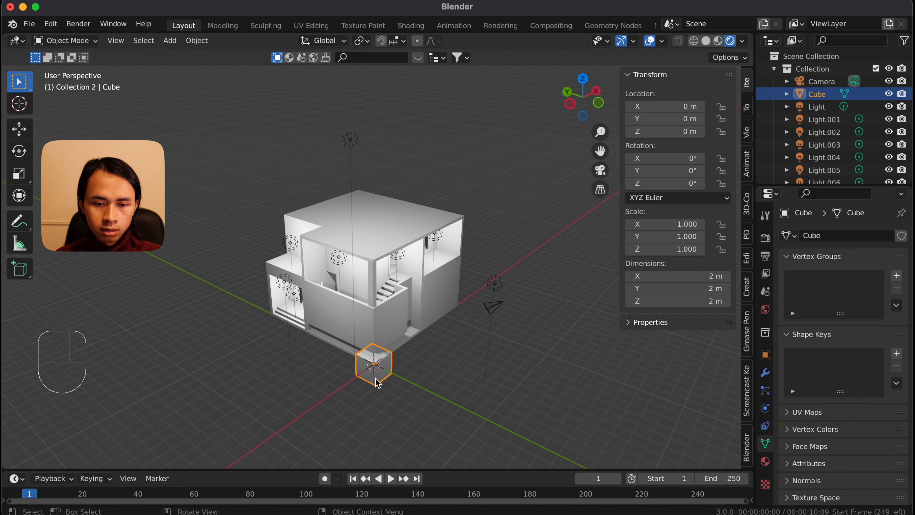
key("s")
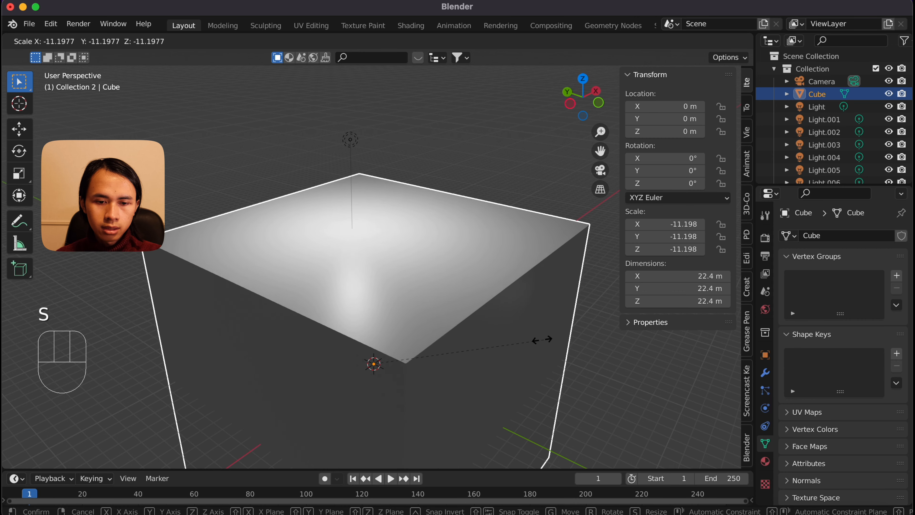
key("minus")
left_click(545, 345)
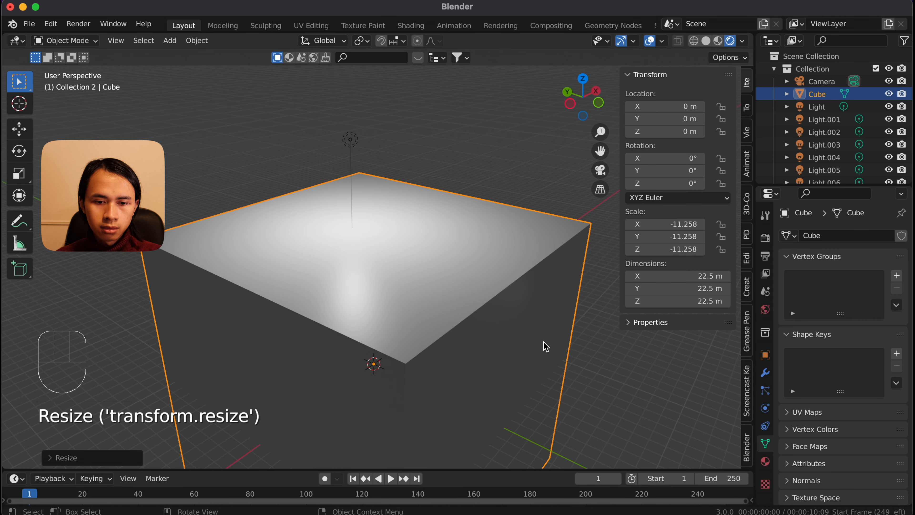
Move the enlarged cube over the house to about X 8.25 m, Y 8.73 m, Z 12.88 m.
key("g")
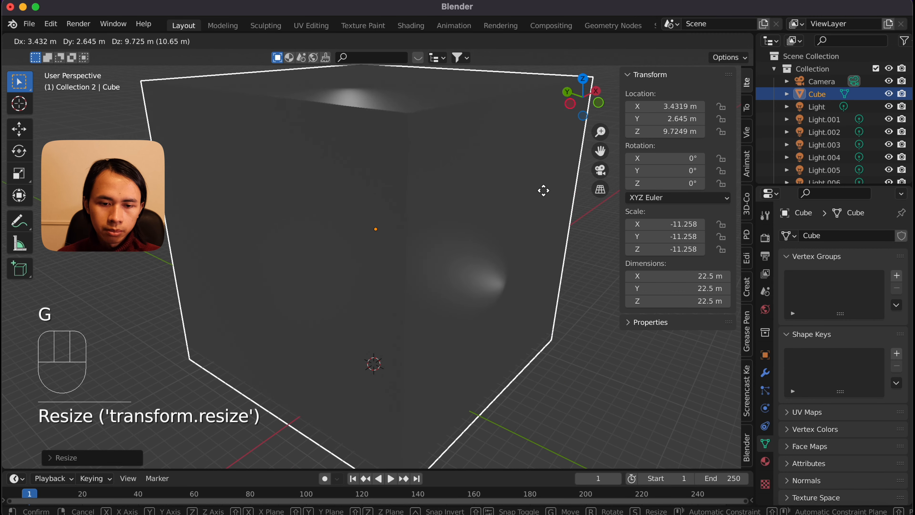
left_click(535, 172)
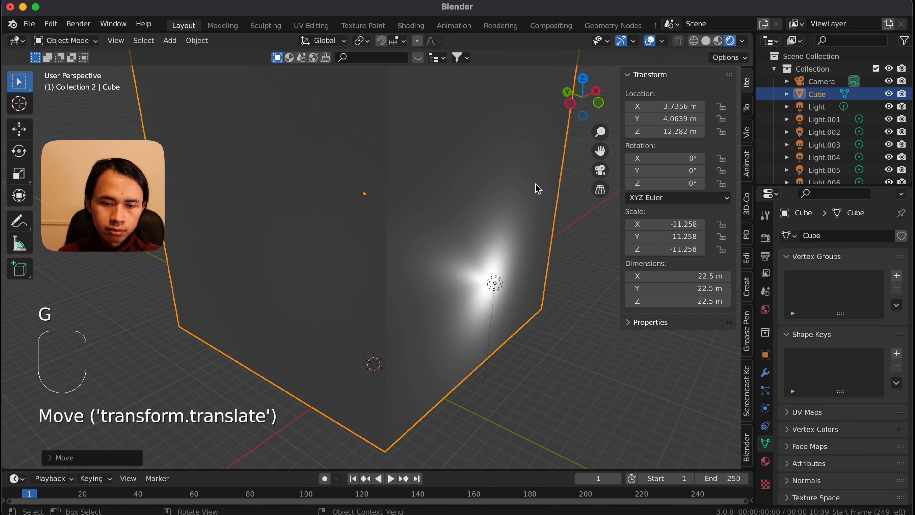
key("x")
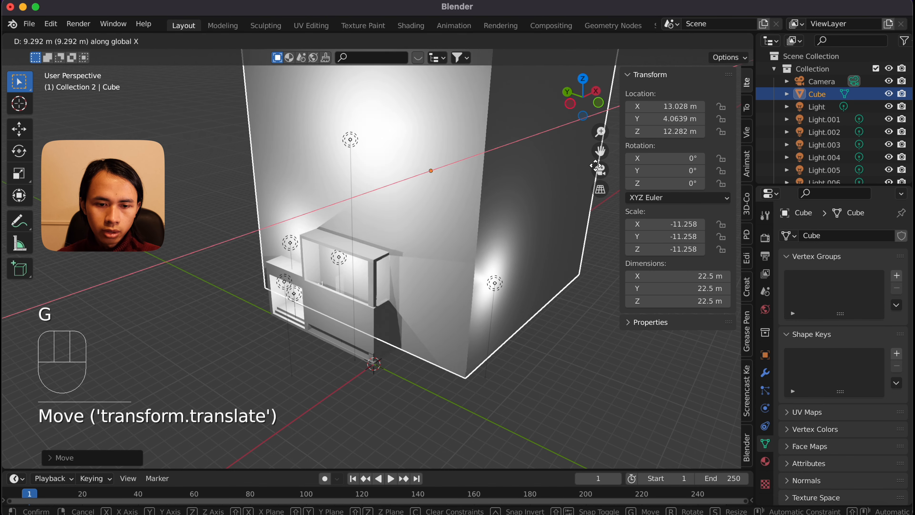
left_click(589, 171)
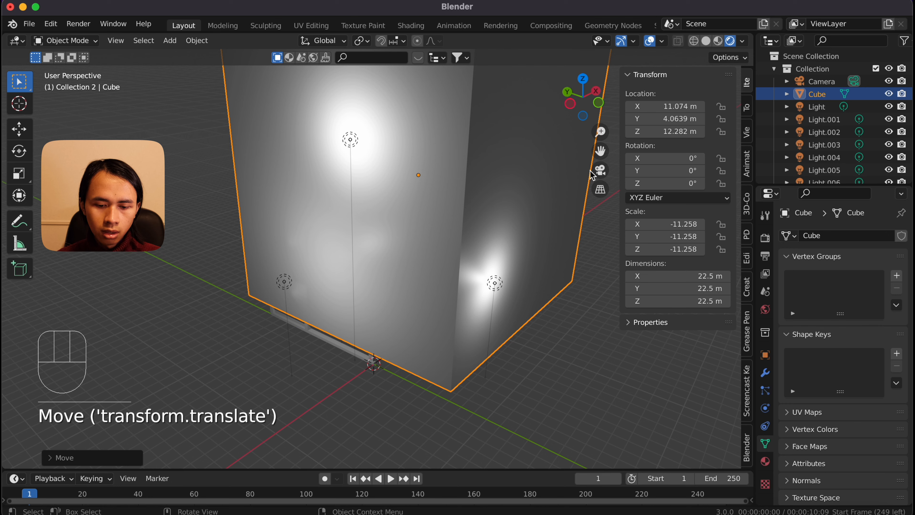
key("g")
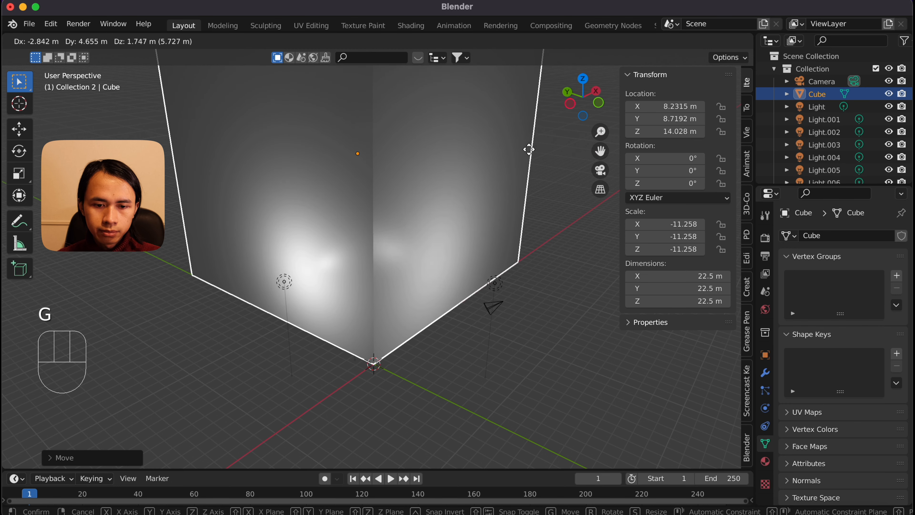
left_click(529, 151)
key("g")
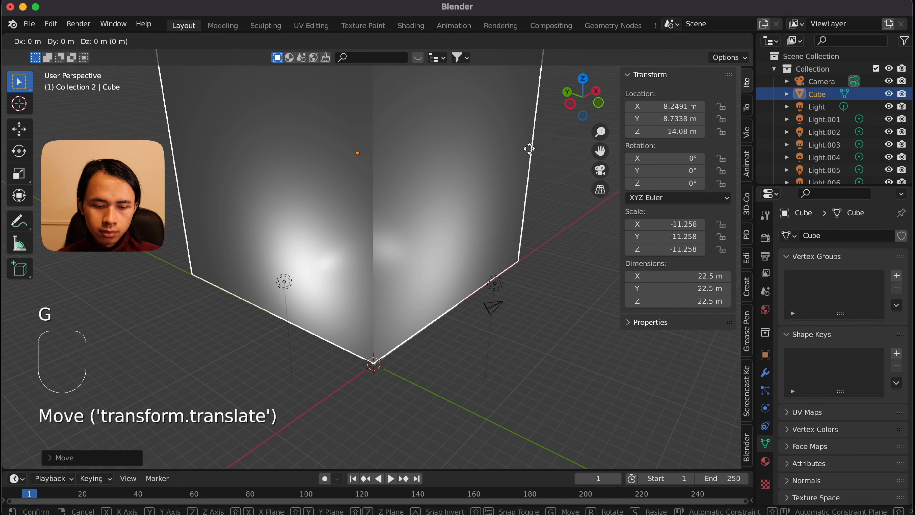
key("z")
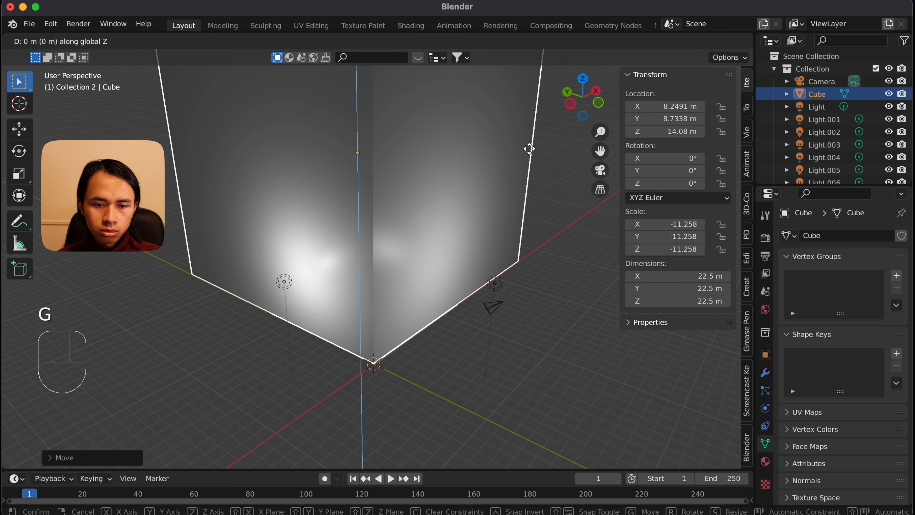
left_click(529, 162)
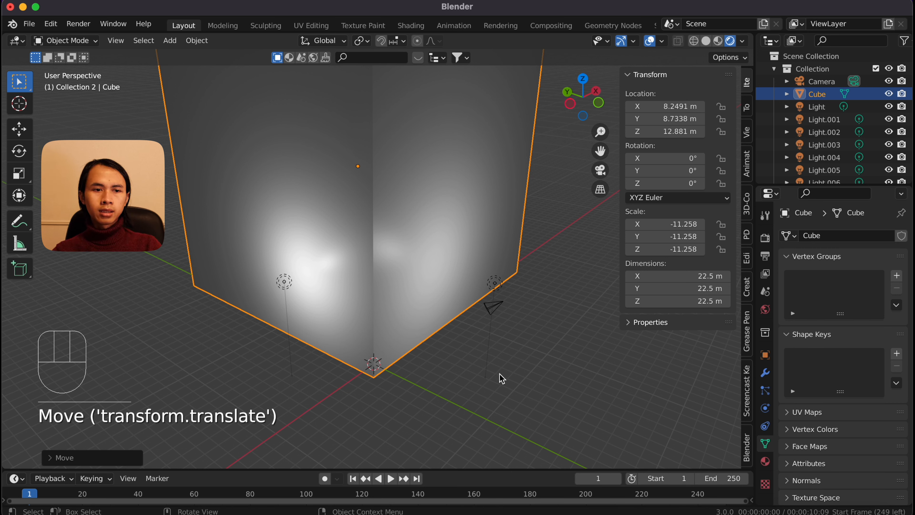
In Edit Mode, select the cube's top face and its two side faces nearest the viewer, and delete these three faces.
key("Tab")
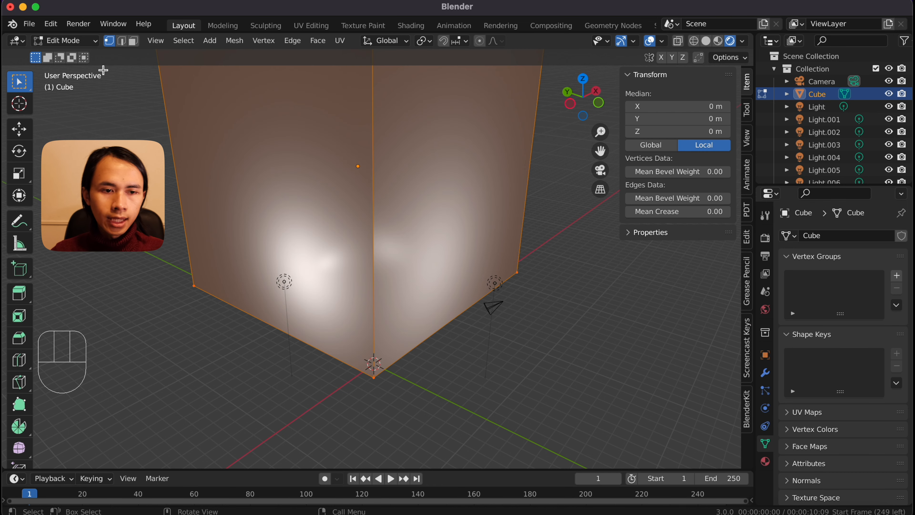
left_click(95, 42)
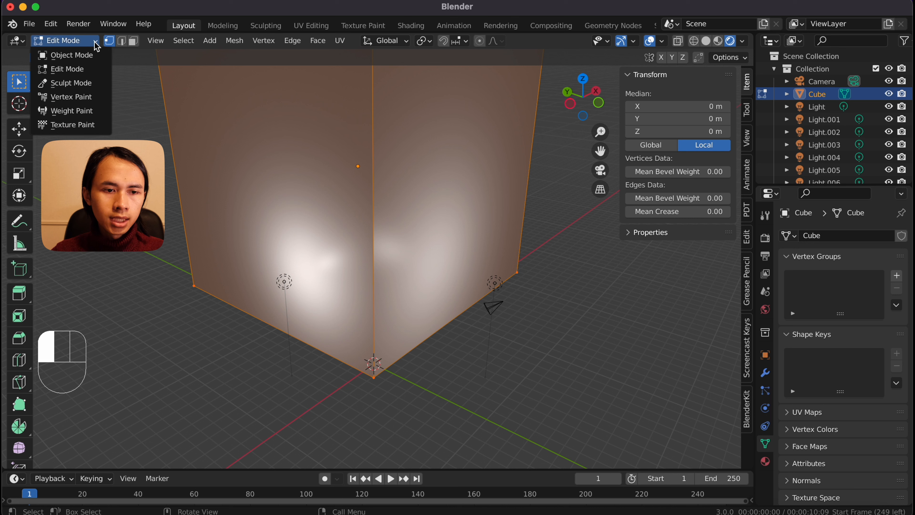
left_click(67, 69)
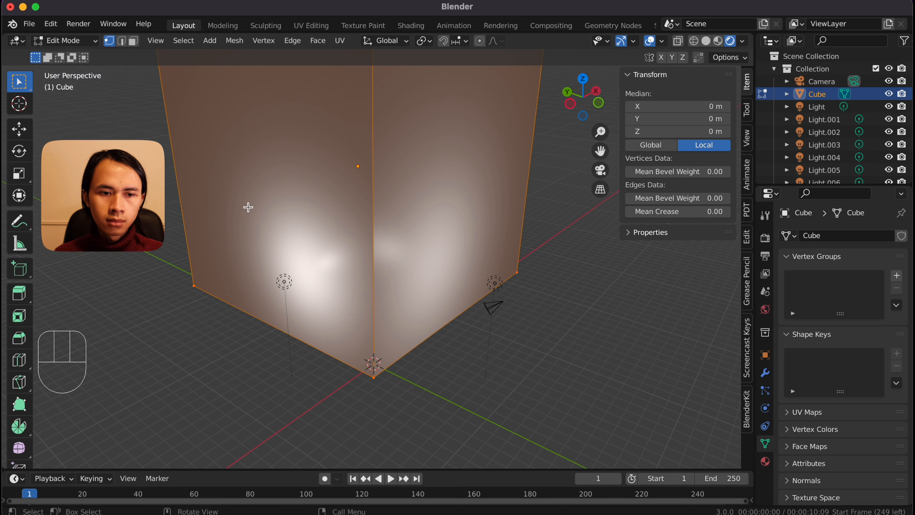
left_click(133, 42)
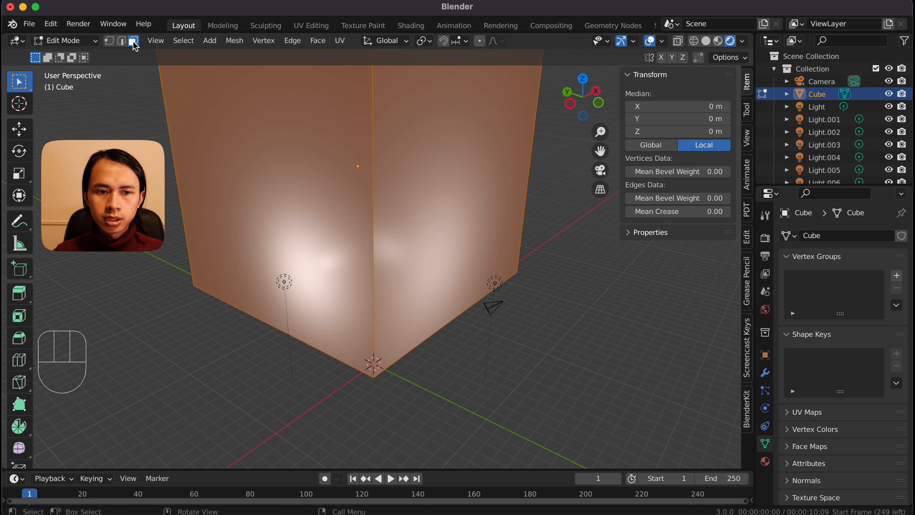
left_click(408, 204)
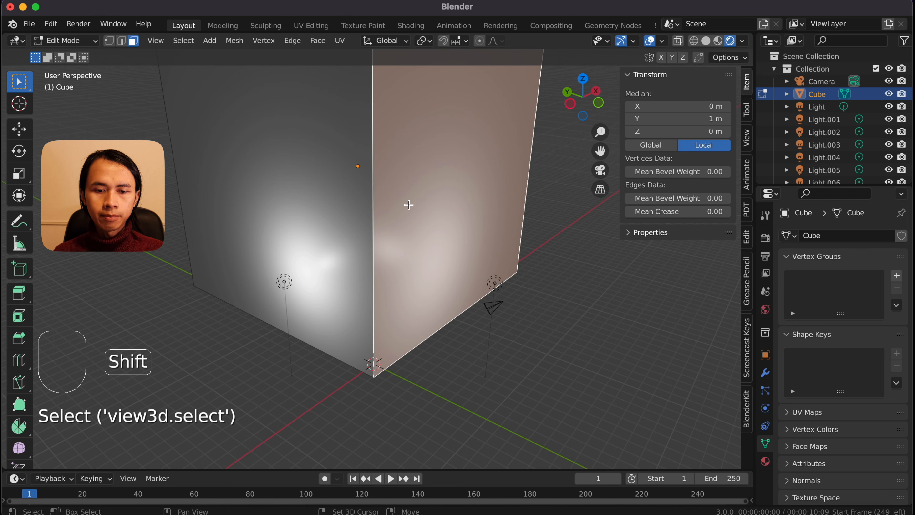
middle_click_drag(407, 208, 461, 358, "shift")
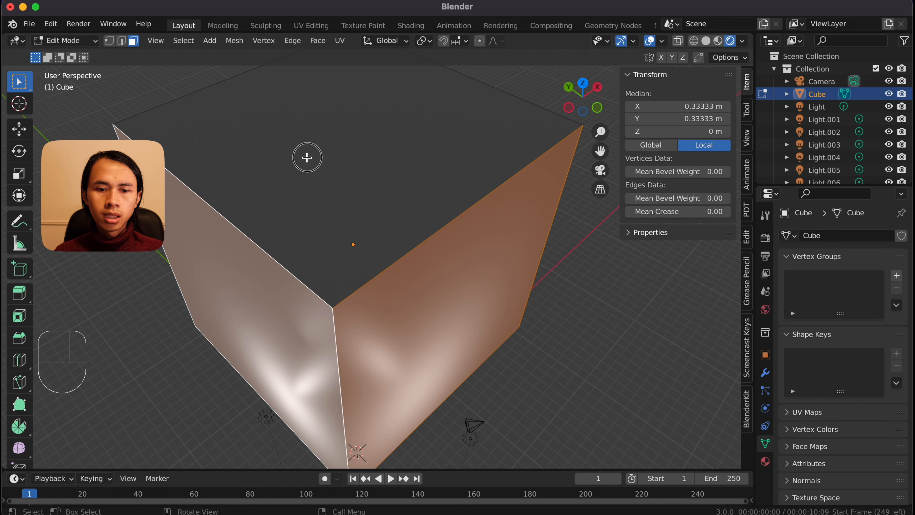
left_click(306, 158)
left_click(241, 264, "shift")
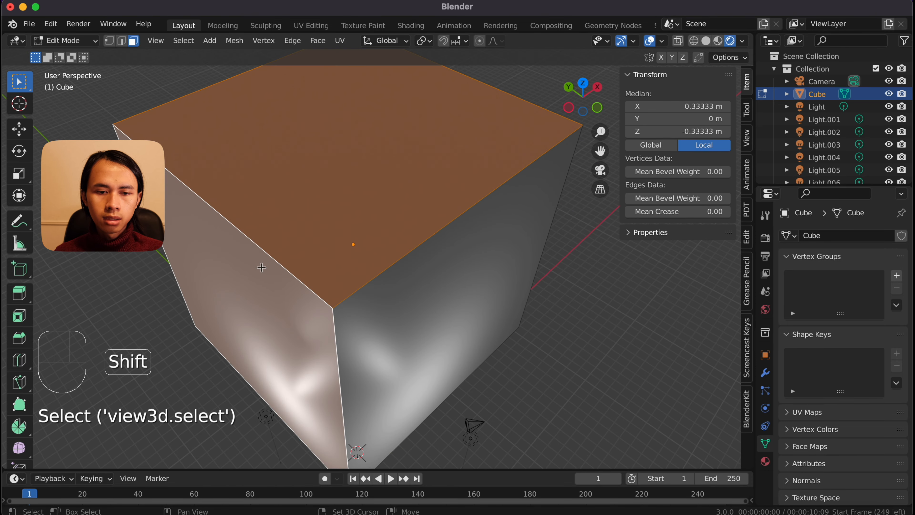
left_click(408, 284, "shift")
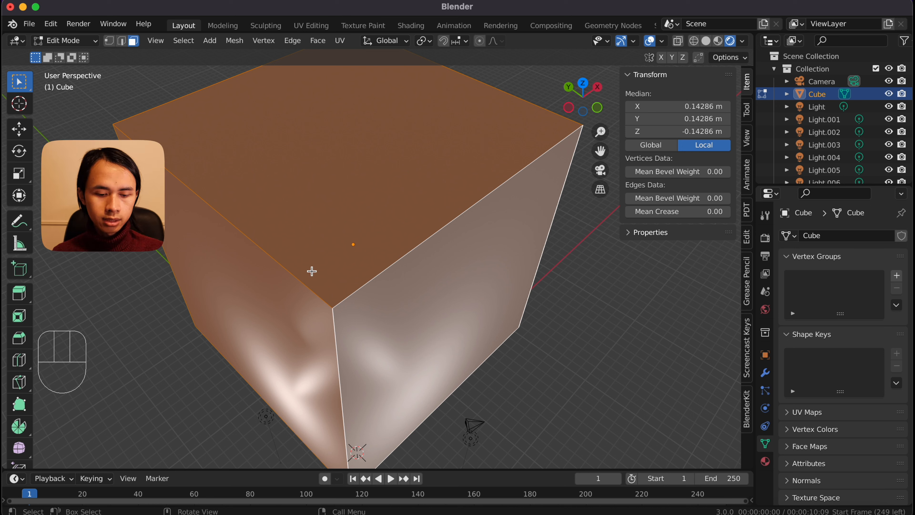
key("x")
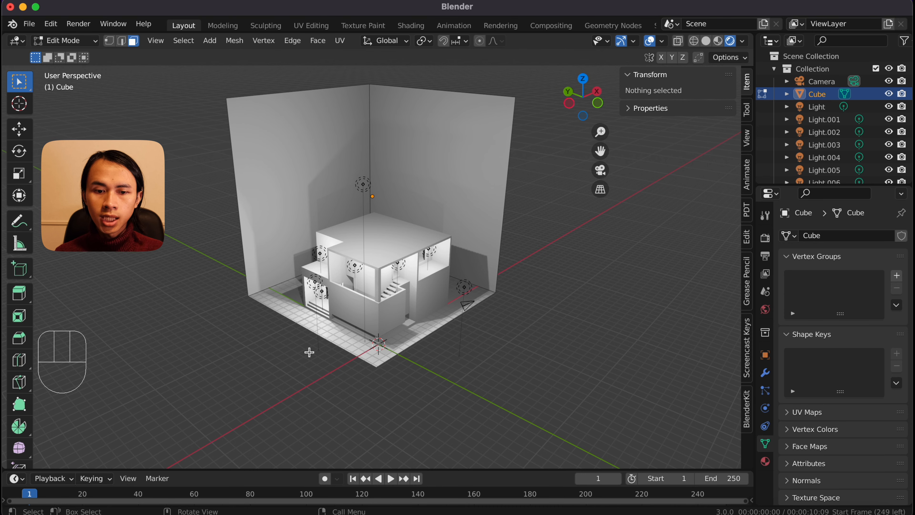
Return the opened cube to Object Mode and deselect it.
left_click(314, 359)
middle_click_drag(314, 358, 326, 334)
scroll(326, 334, "up", 2)
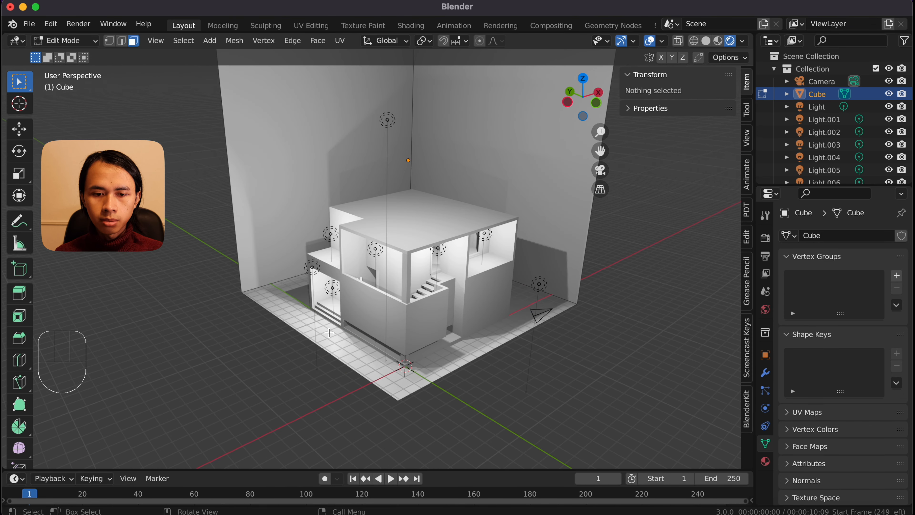
left_click(64, 40)
left_click(67, 54)
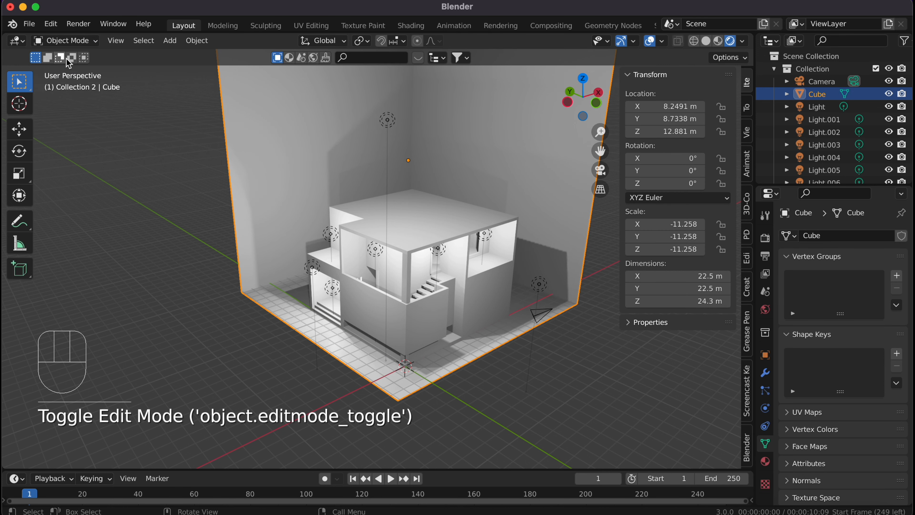
left_click(119, 234)
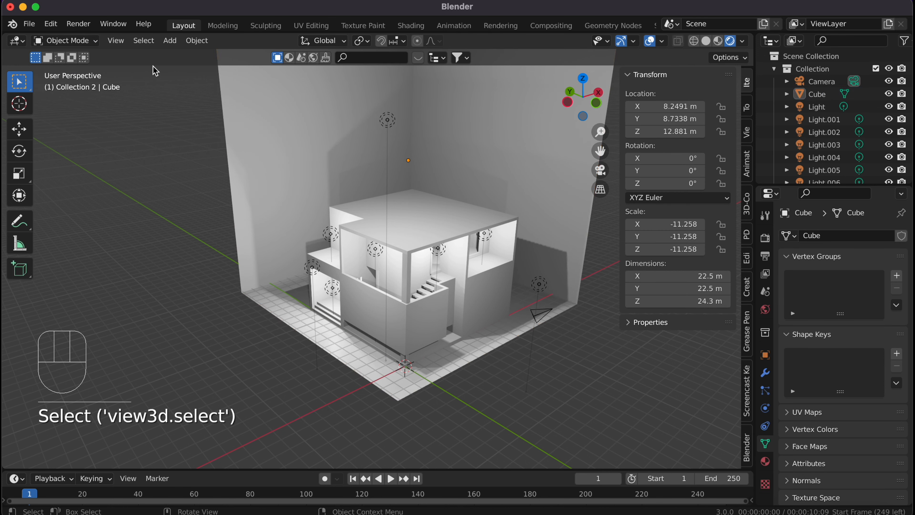
Align the active camera to a perspective view facing the corner of the house through the cube's open sides.
left_click(115, 40)
mouse_move(134, 212)
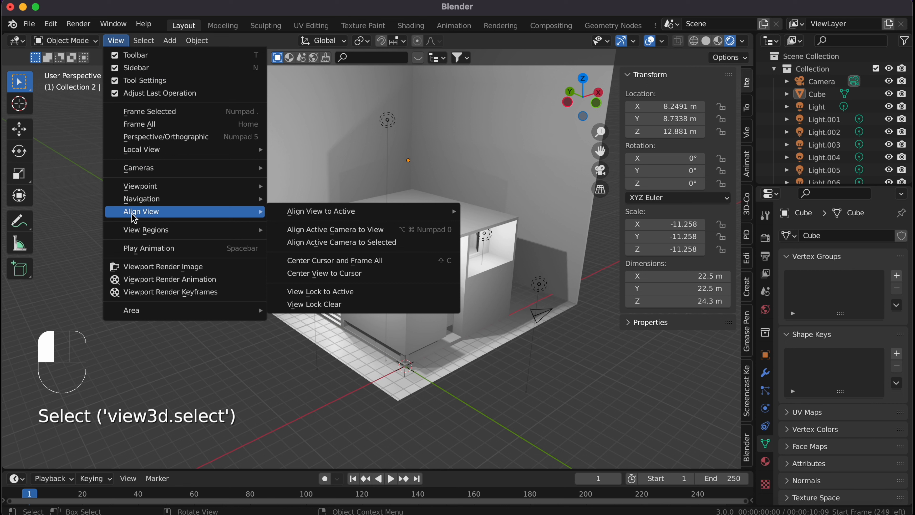
left_click(302, 230)
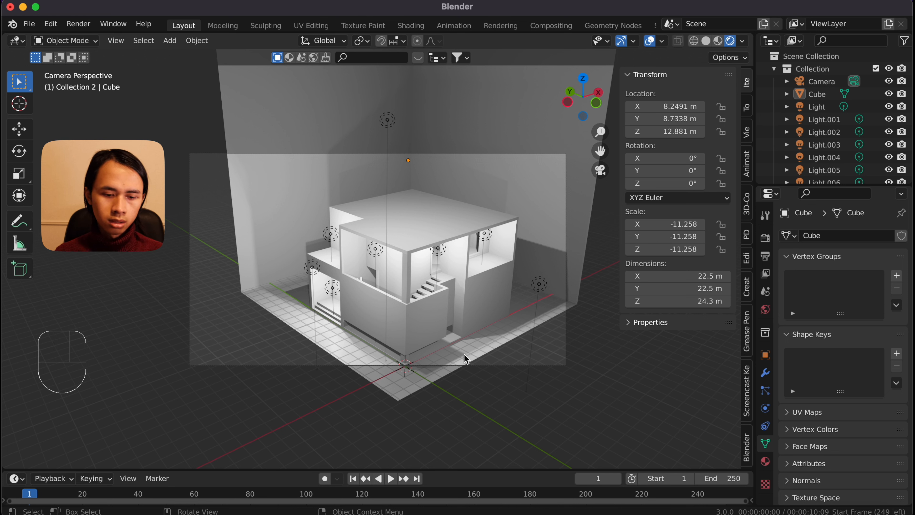
middle_click_drag(462, 359, 425, 360)
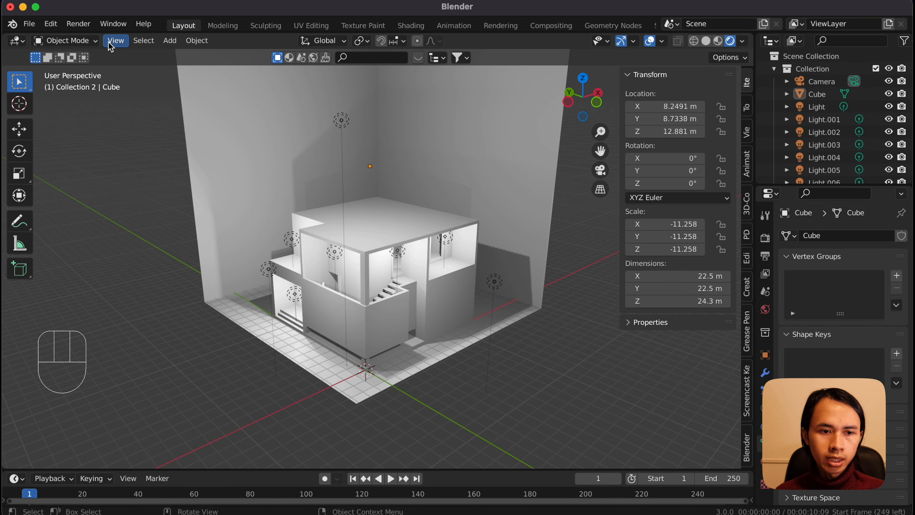
left_click(112, 43)
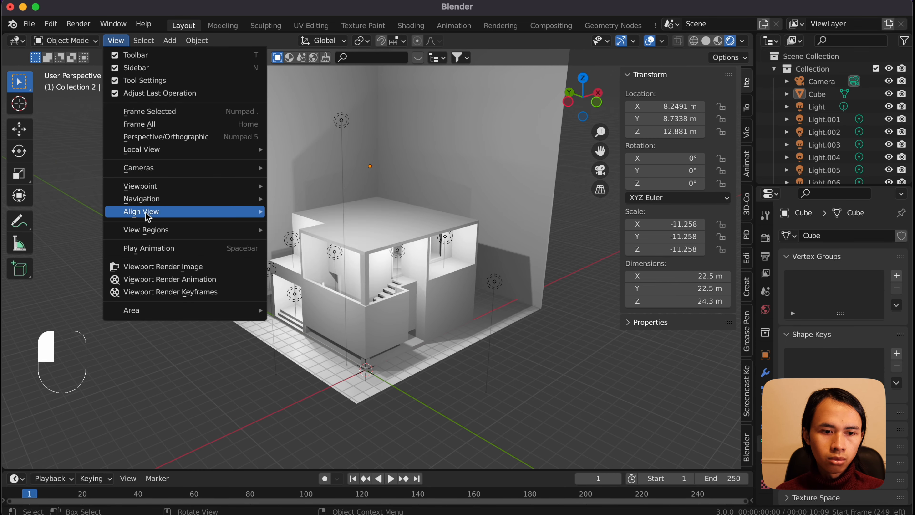
mouse_move(147, 213)
left_click(335, 229)
Lower the camera along Z to about 18.05 m and deselect it.
left_click(822, 81)
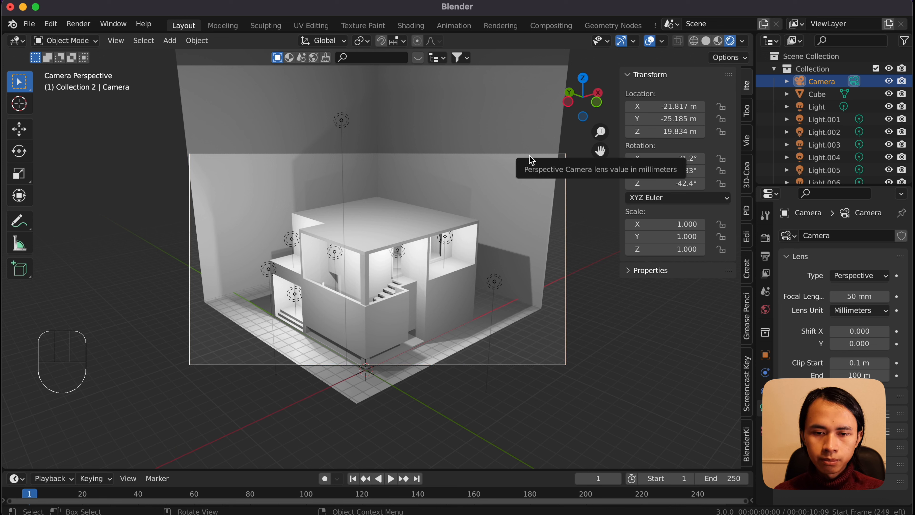
key("g")
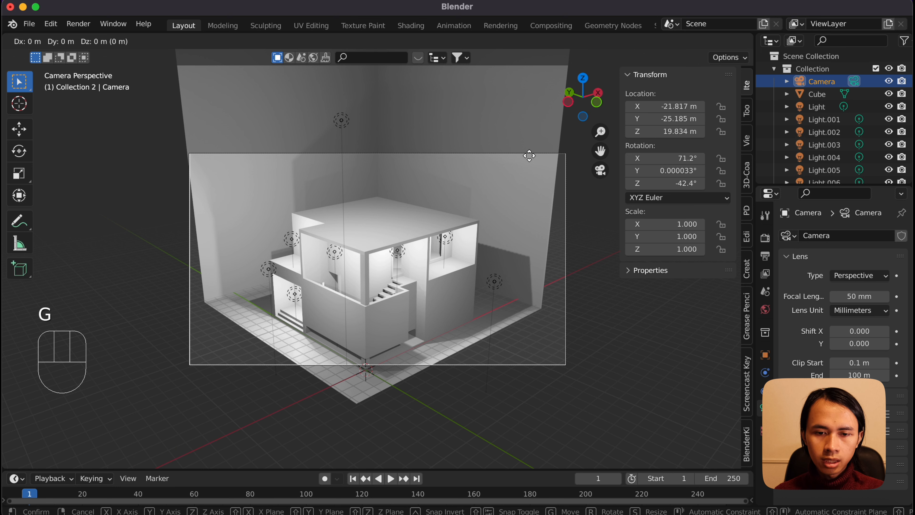
key("z")
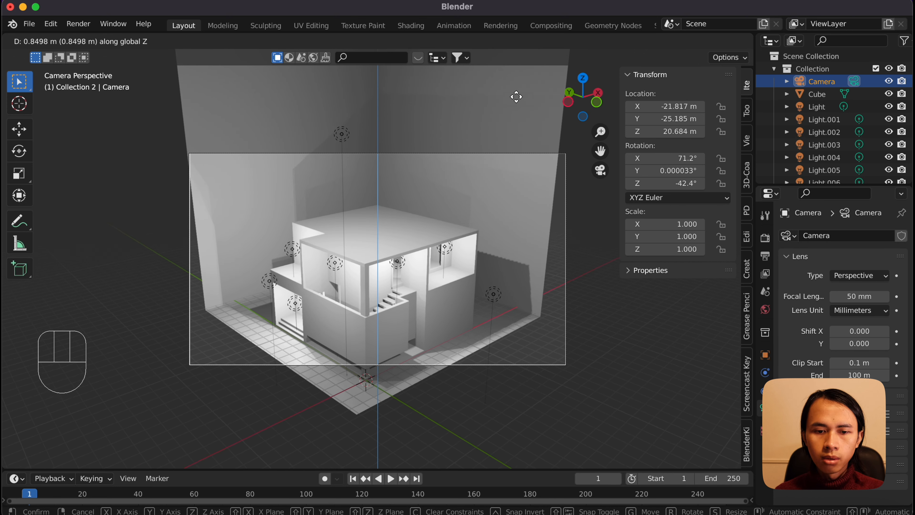
left_click(505, 292)
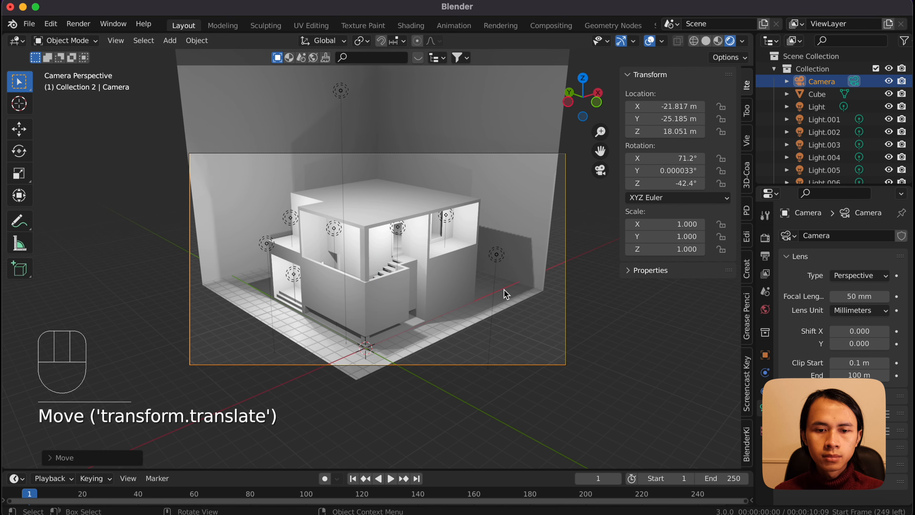
left_click(643, 395)
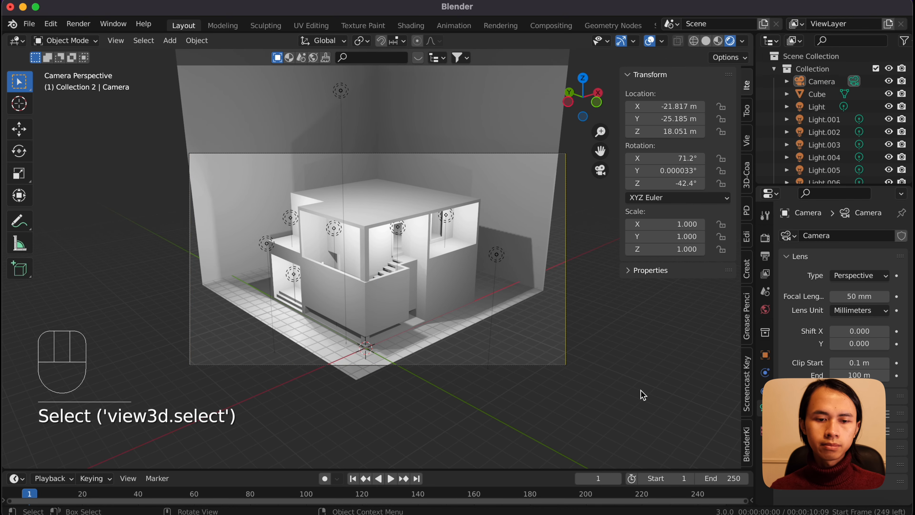
In Edit Mode, select the cube's outer vertical wall edge and adjoining floor edge facing the viewer, and move them outward along X.
middle_click_drag(548, 396, 555, 401)
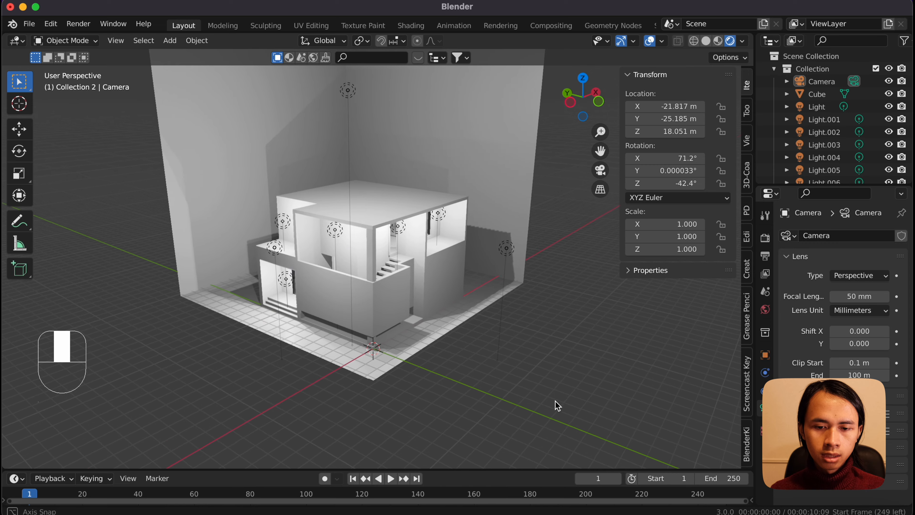
left_click(308, 352)
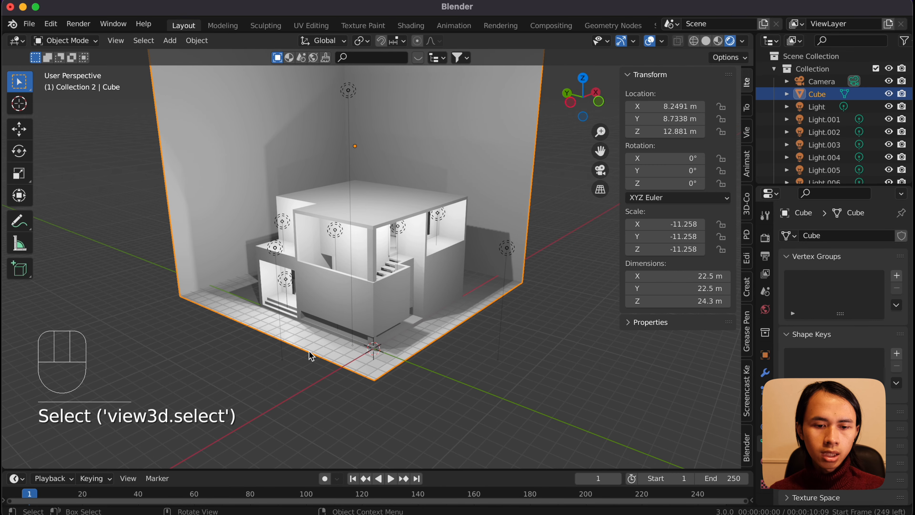
key("Tab")
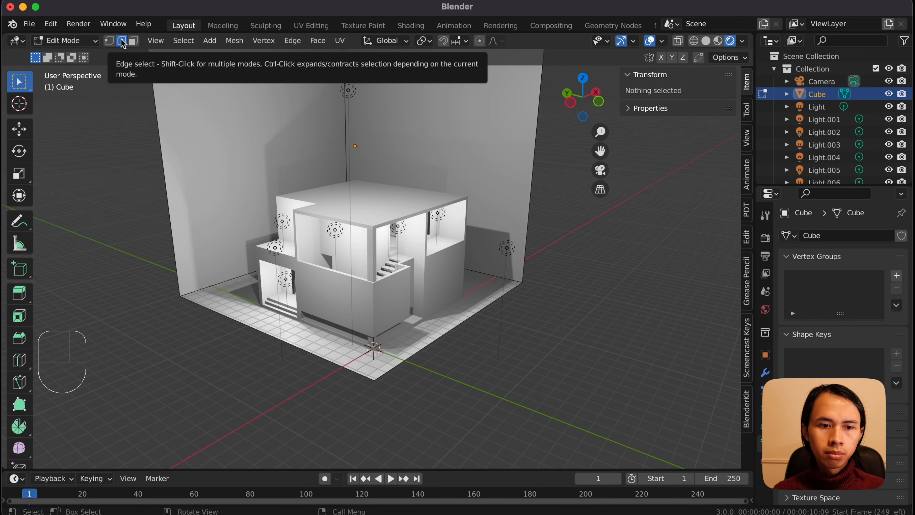
left_click(122, 41)
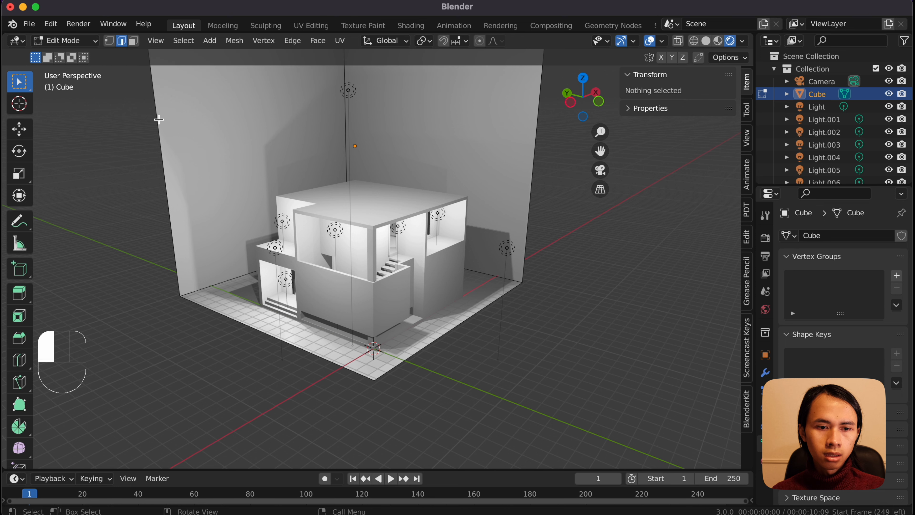
left_click(159, 119)
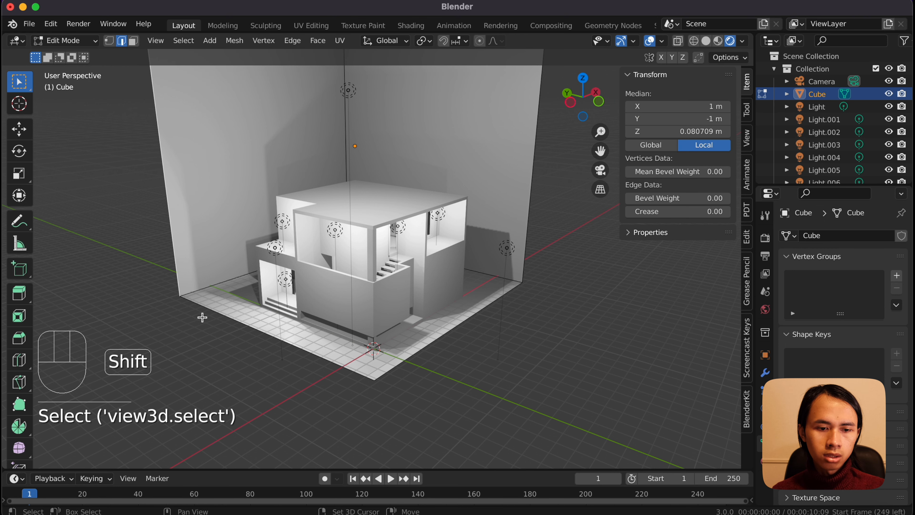
left_click(204, 305, "shift")
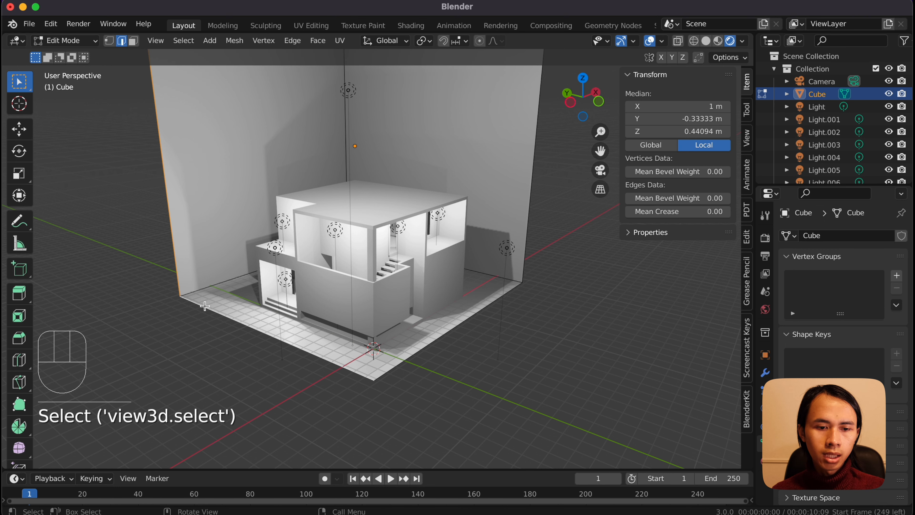
scroll(204, 305, "down", 2)
key("g")
left_click(124, 341)
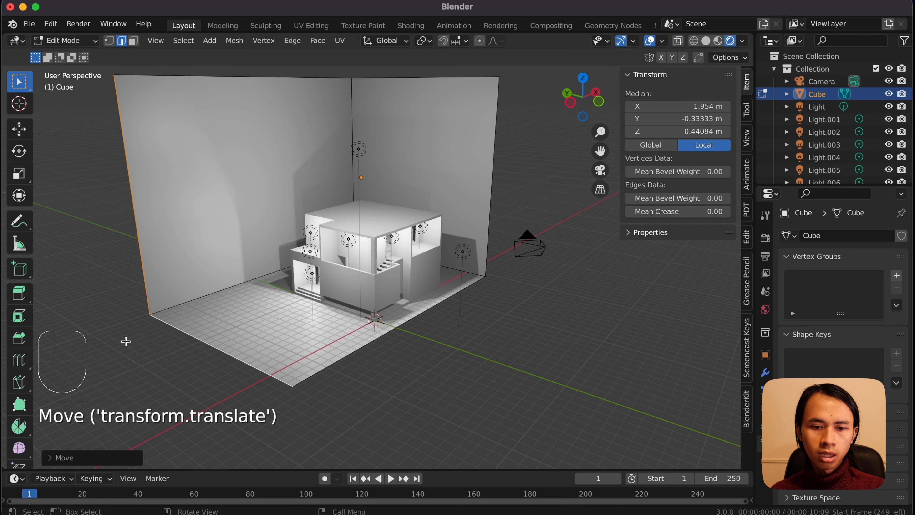
Select the floor's other open edge with the adjoining vertical wall edge and move both outward along global Y.
left_click(374, 341)
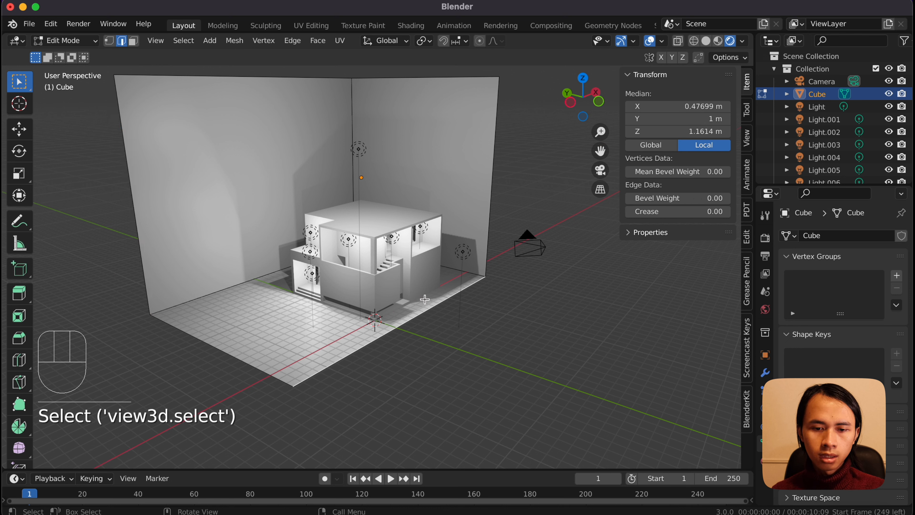
left_click(487, 212, "shift")
key("g")
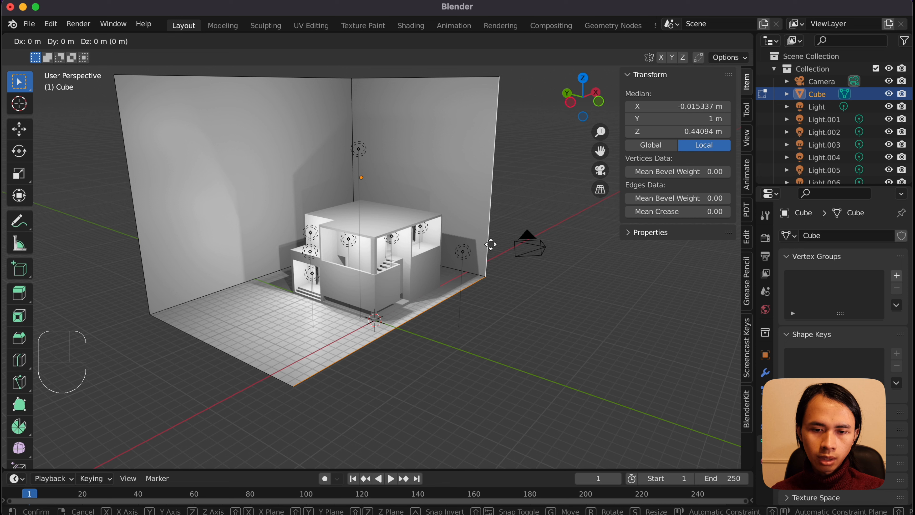
key("g")
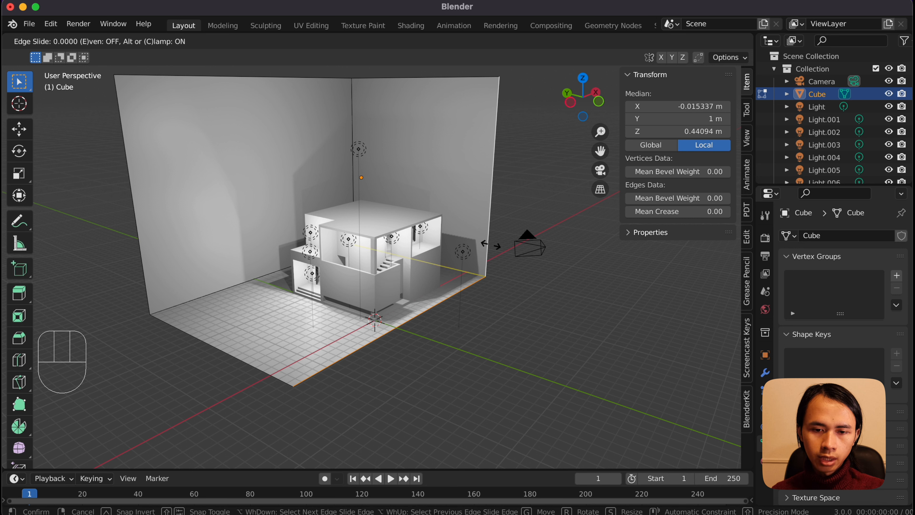
key("g")
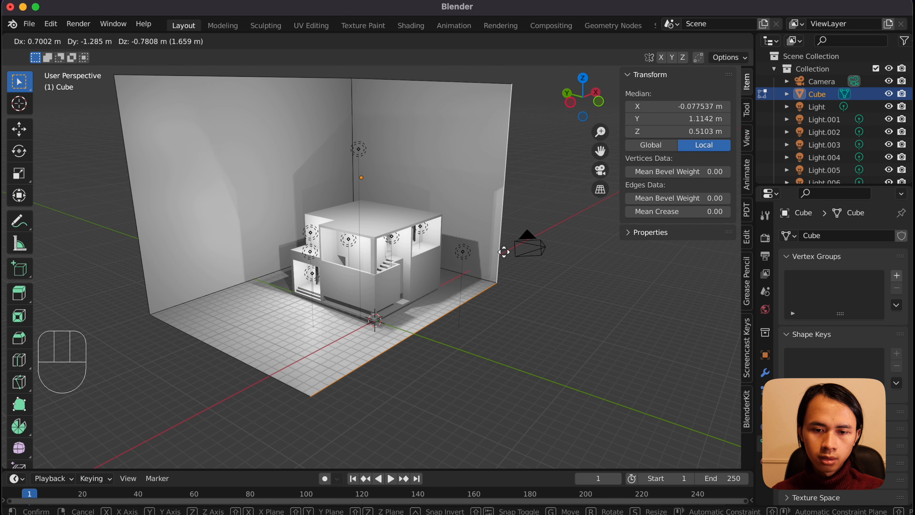
key("y")
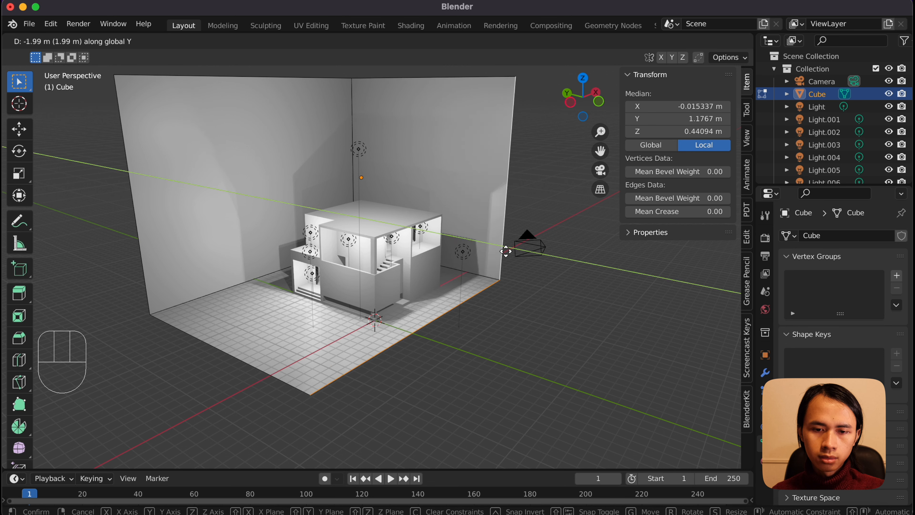
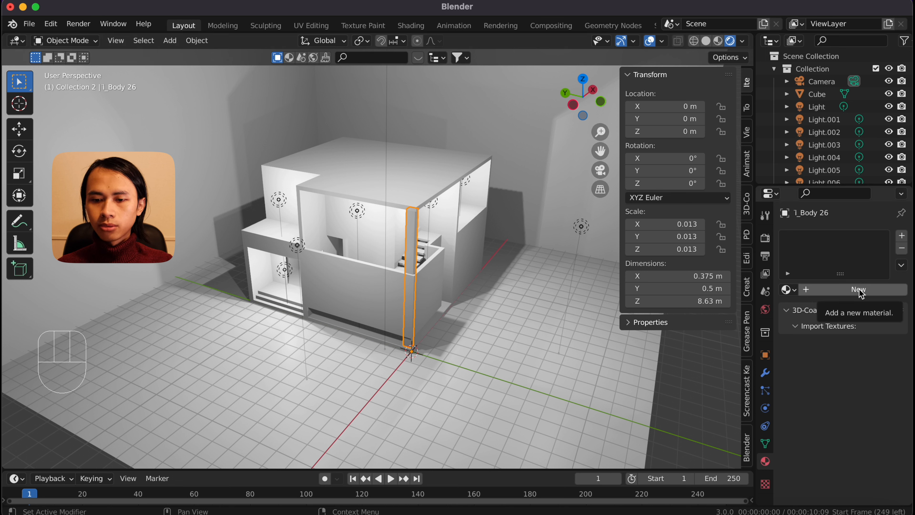
Add a new material to the house's corner column and set its base color to dark blue.
left_click(835, 292)
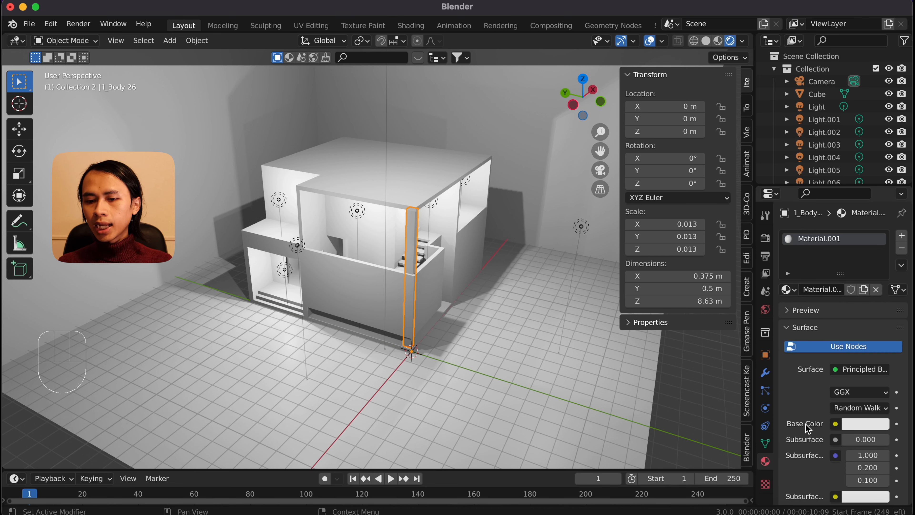
scroll(810, 425, "down", 4)
scroll(814, 425, "down", 3)
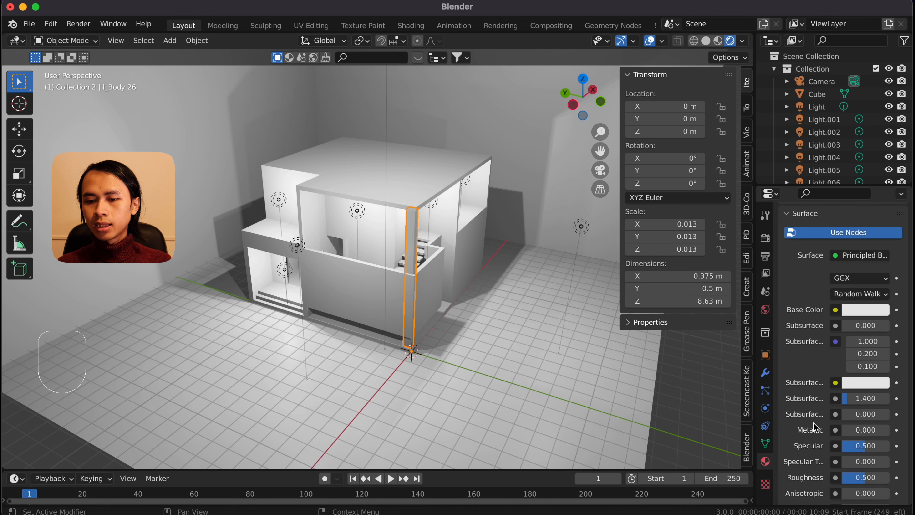
scroll(810, 419, "up", 3)
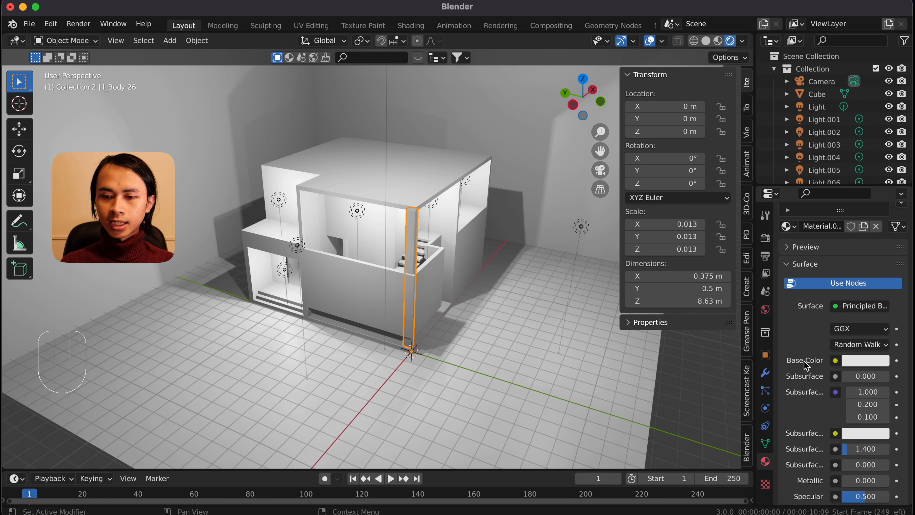
left_click(857, 364)
left_click_drag(844, 236, 798, 223)
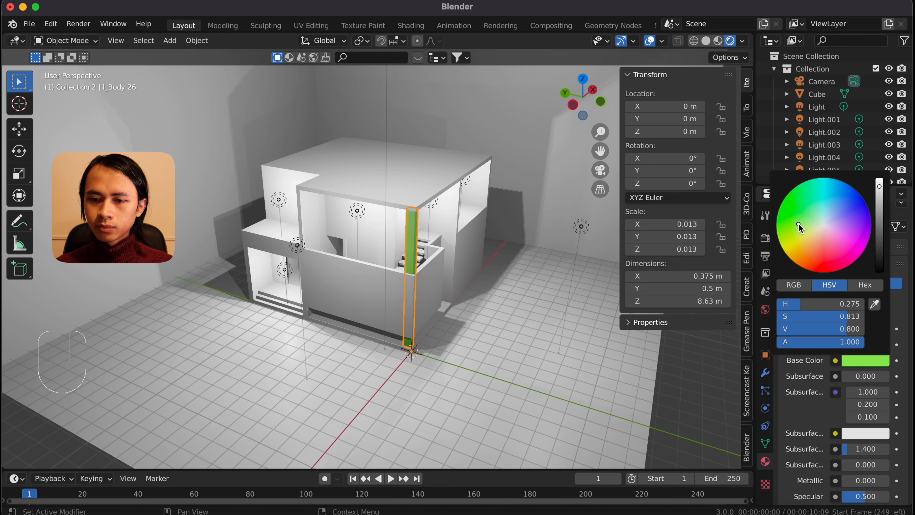
left_click_drag(878, 186, 879, 207)
left_click_drag(839, 238, 847, 246)
left_click_drag(879, 207, 832, 207)
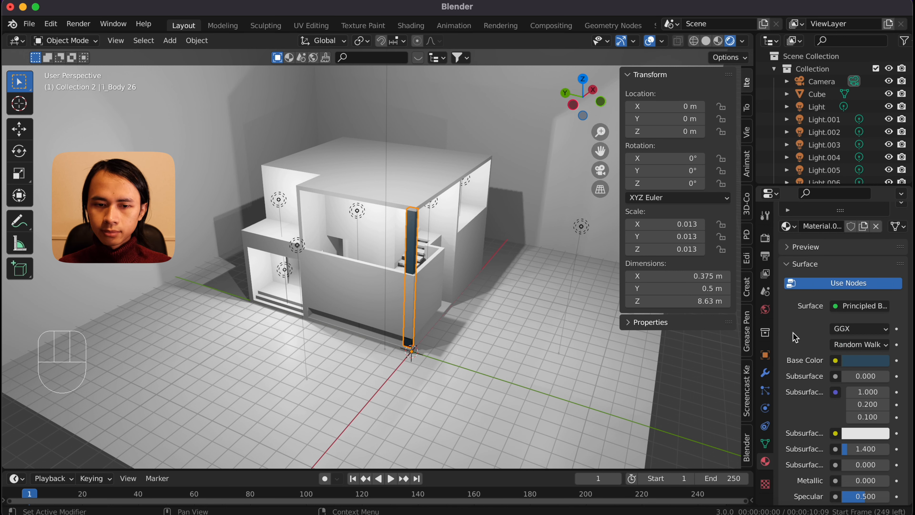
Select the balcony wall around the house's front corner and add a new material to it.
left_click(333, 298)
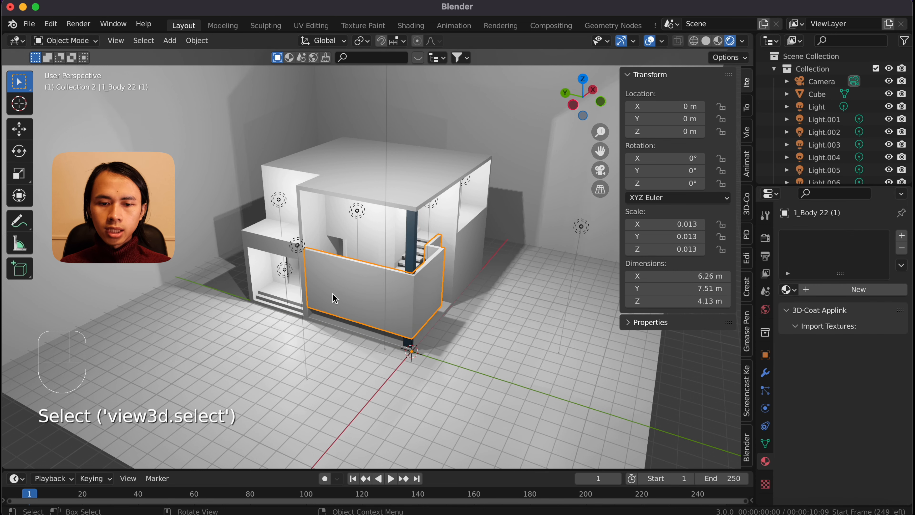
left_click(836, 298)
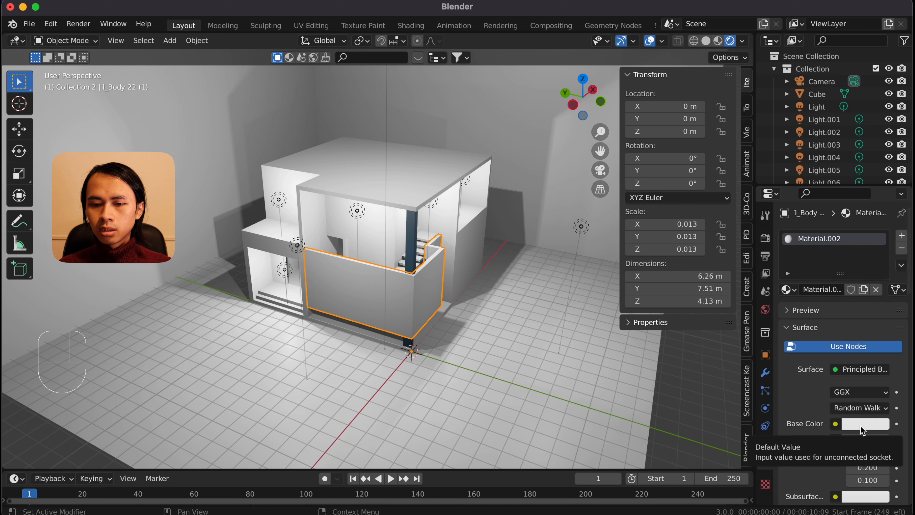
Try the column's blue Material.001 on the balcony wall and switch the wall back to Material.002.
left_click(794, 291)
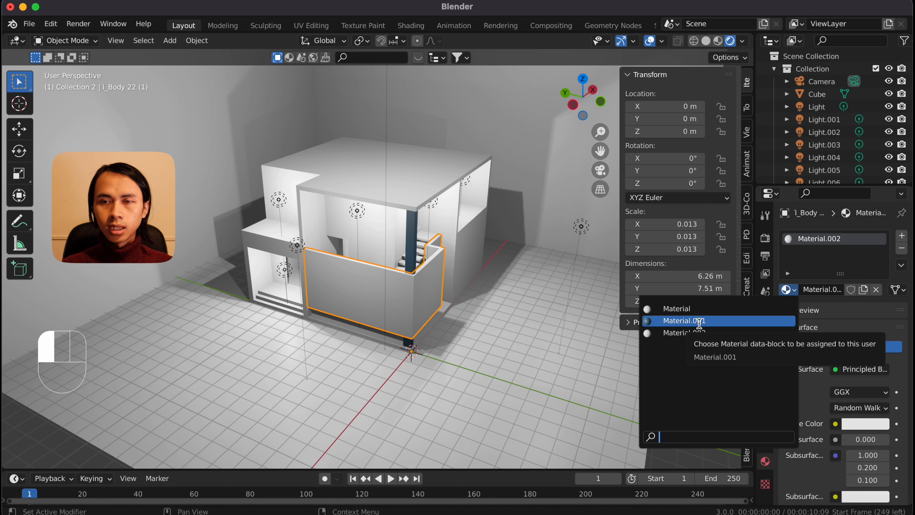
left_click(674, 320)
scroll(519, 277, "up", 5)
left_click(518, 277)
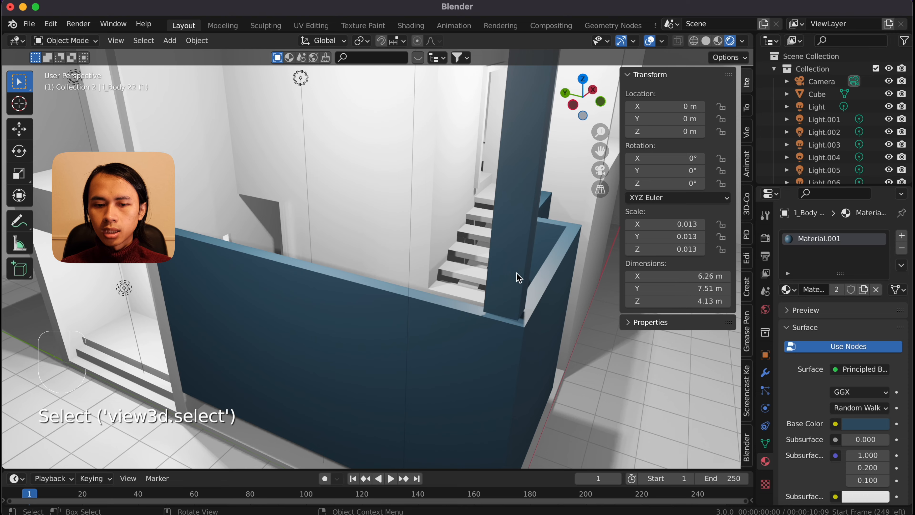
scroll(496, 292, "down", 5)
key("super+z")
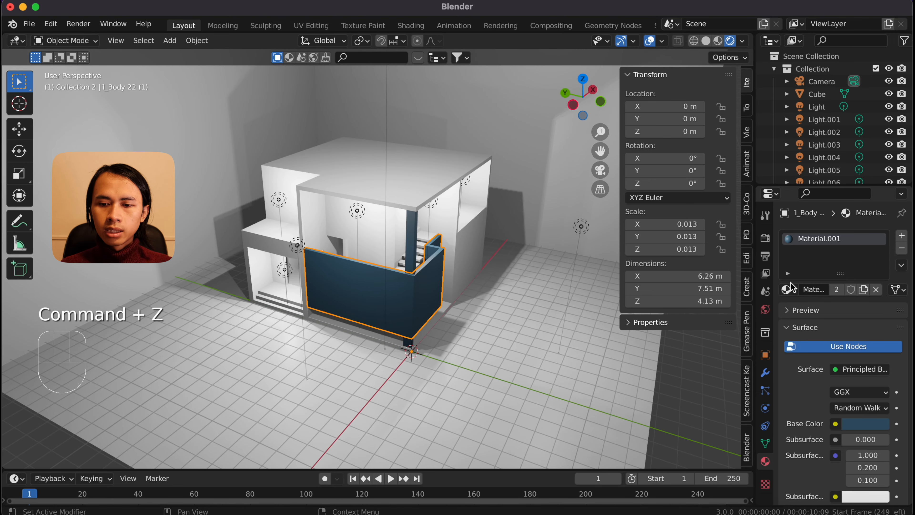
left_click(788, 290)
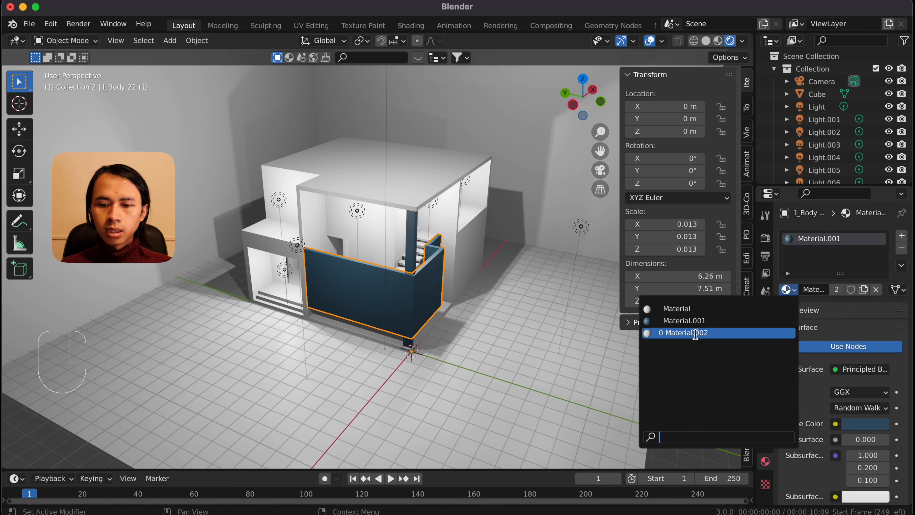
left_click(695, 332)
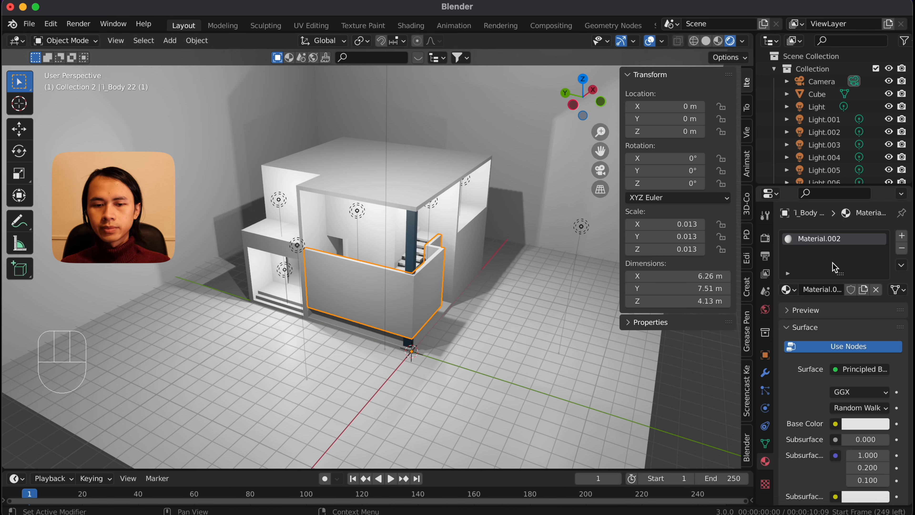
Darken the balcony wall material's base color to gray and set its metallic to about 0.876 and specular to 1.000.
left_click(843, 423)
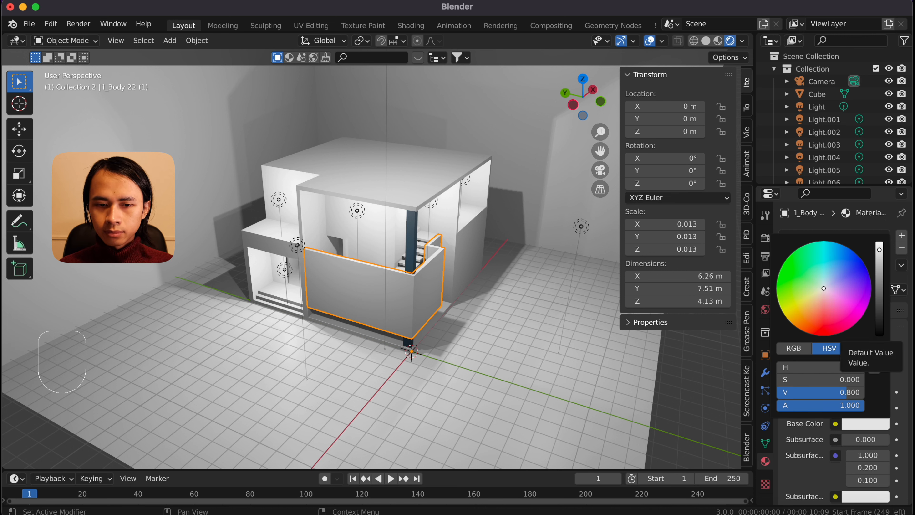
left_click_drag(879, 252, 879, 289)
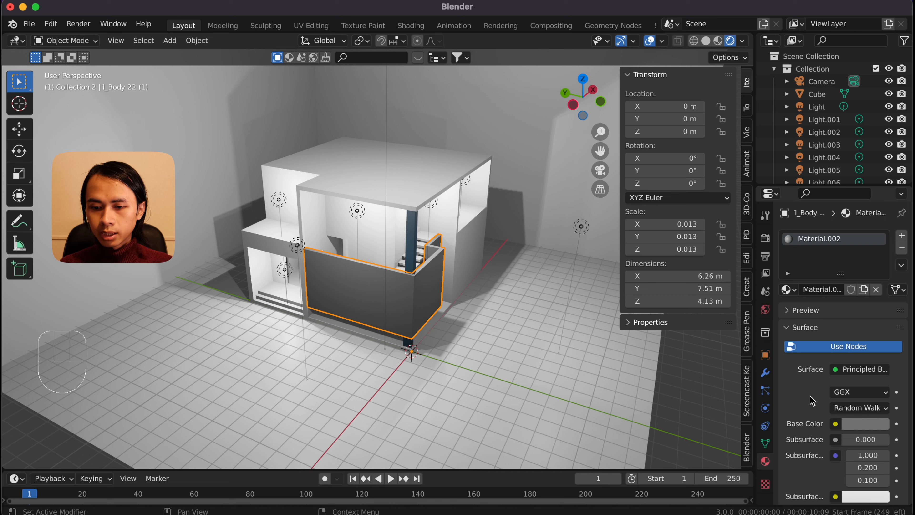
scroll(810, 397, "down", 8)
scroll(809, 396, "down", 2)
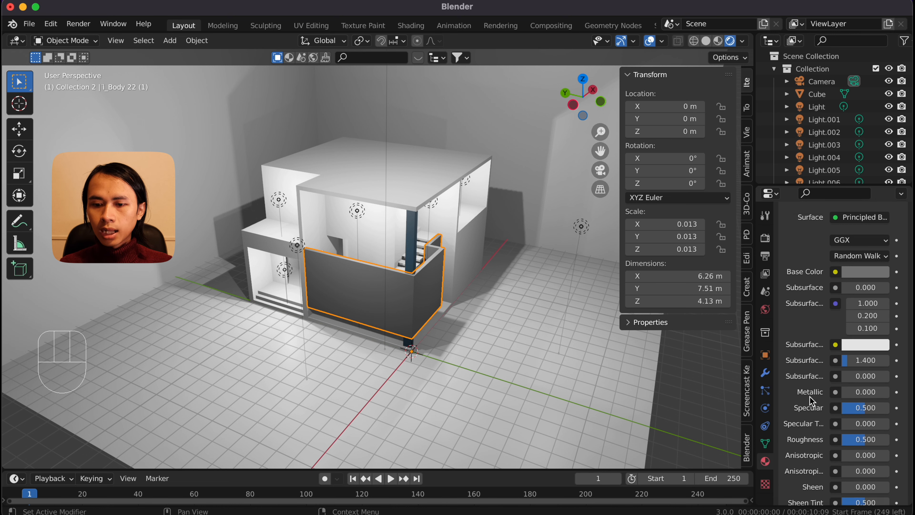
left_click_drag(848, 378, 889, 396)
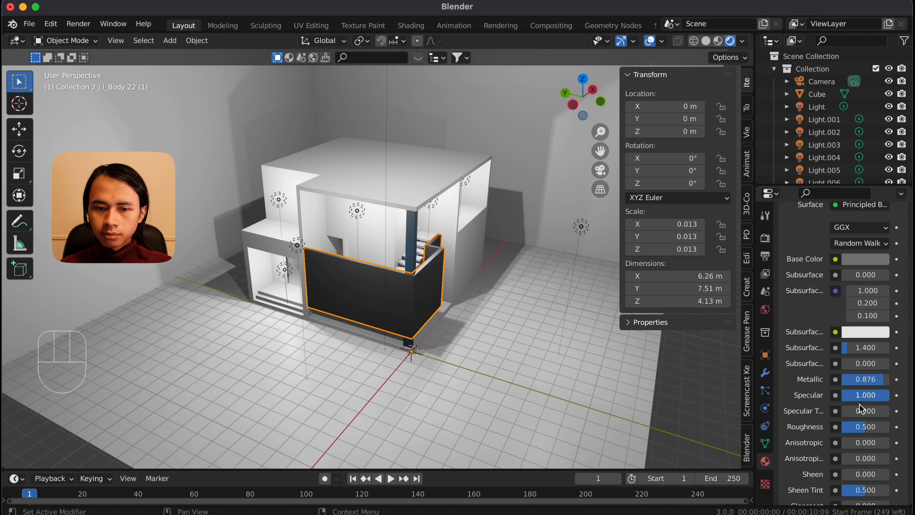
Lower the balcony wall material's roughness slightly, examine its reflections from several angles, and deselect the wall.
scroll(491, 317, "up", 5)
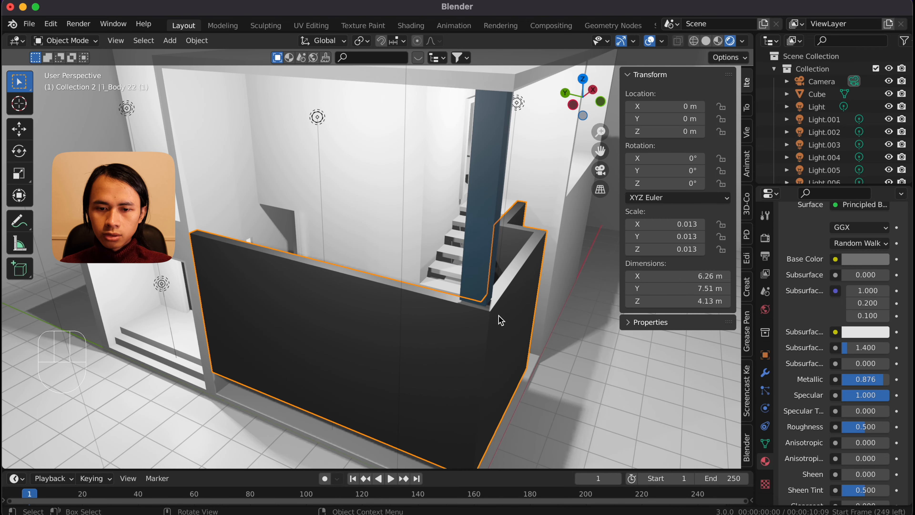
scroll(500, 319, "up", 3)
middle_click_drag(615, 358, 541, 327)
scroll(810, 377, "down", 3)
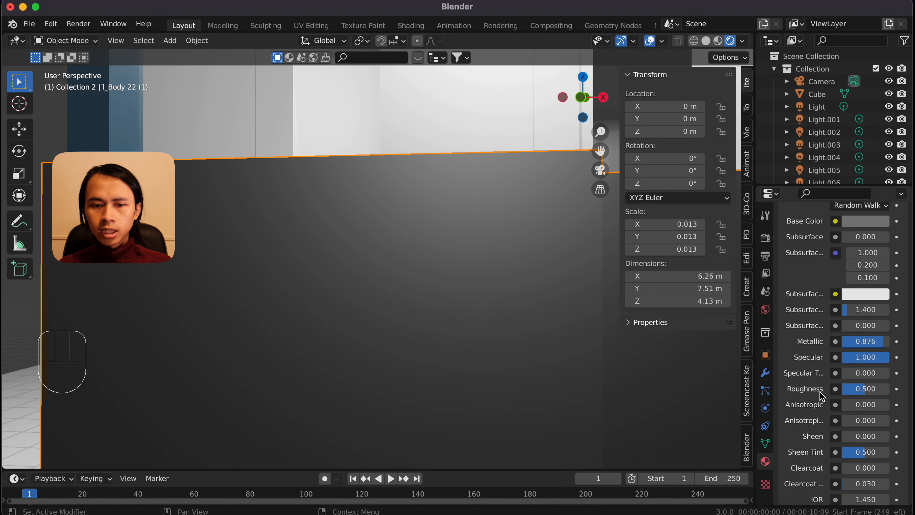
left_click_drag(867, 389, 853, 389)
middle_click_drag(484, 317, 591, 350)
middle_click_drag(490, 310, 516, 258)
middle_click_drag(348, 268, 354, 213)
middle_click_drag(390, 254, 436, 266)
left_click(436, 267)
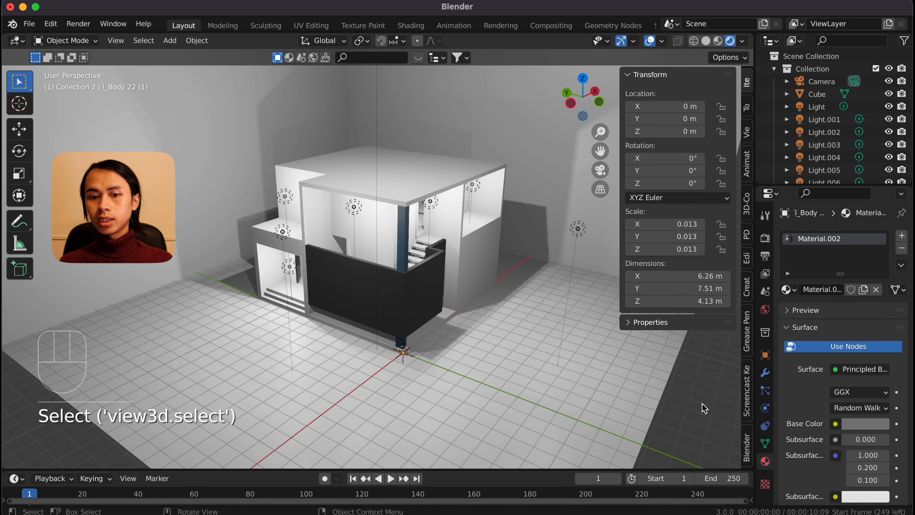
Assign the existing Material.002 to the house's flat roof slab and deselect it.
left_click(392, 180)
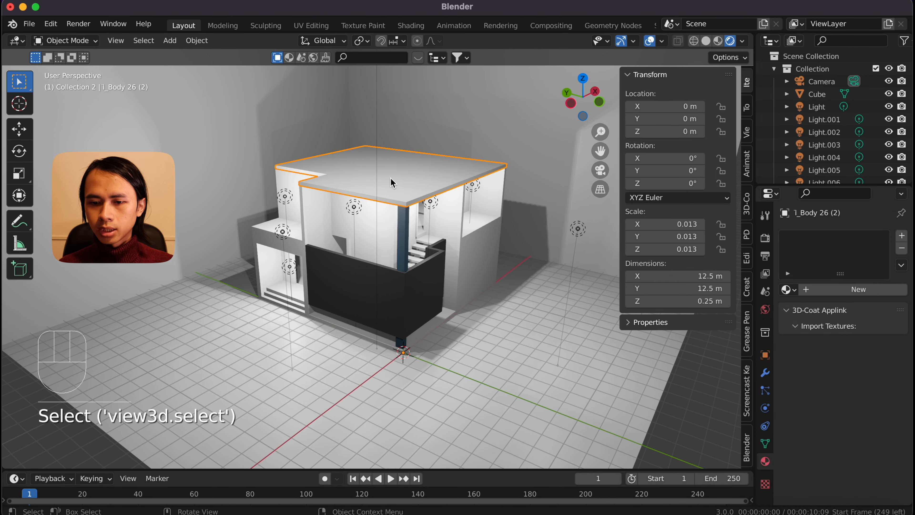
left_click(788, 289)
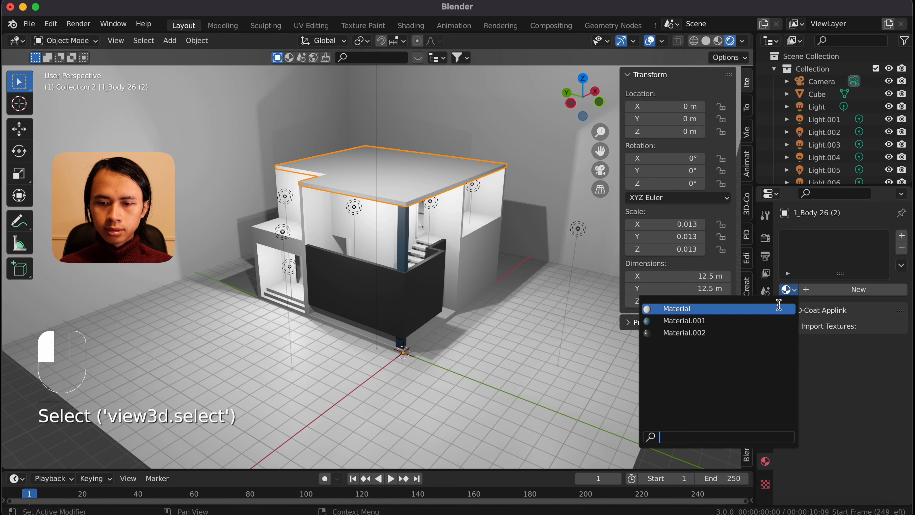
left_click(717, 331)
left_click(714, 409)
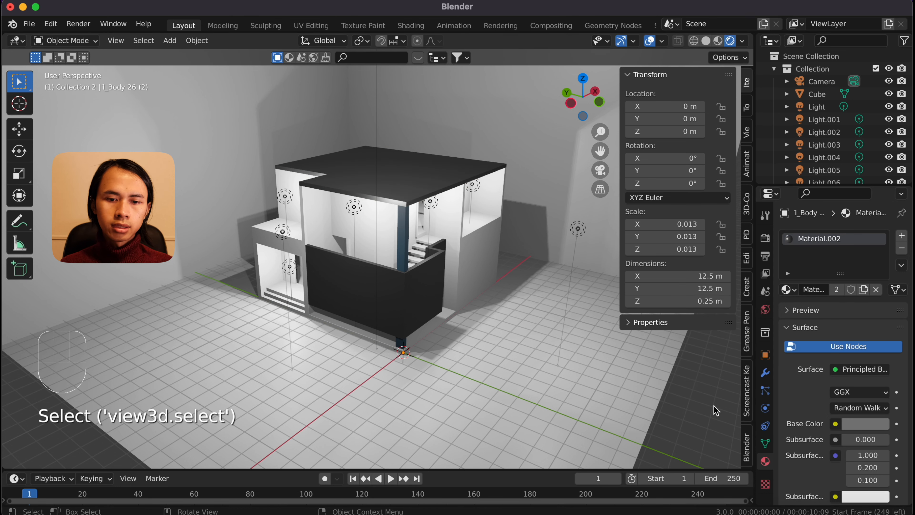
Show the BlenderKit tools beside the house scene, and open the blenderkit.com website in Safari.
middle_click_drag(383, 208, 375, 248)
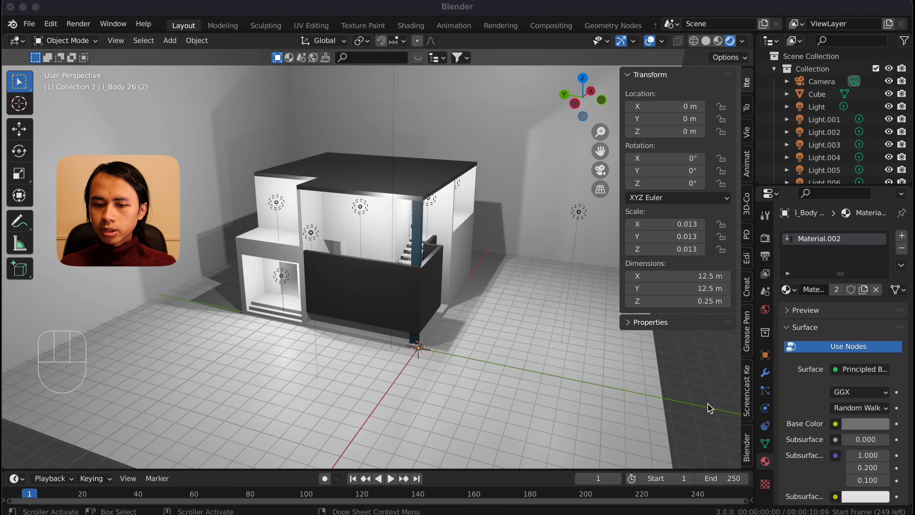
left_click(746, 444)
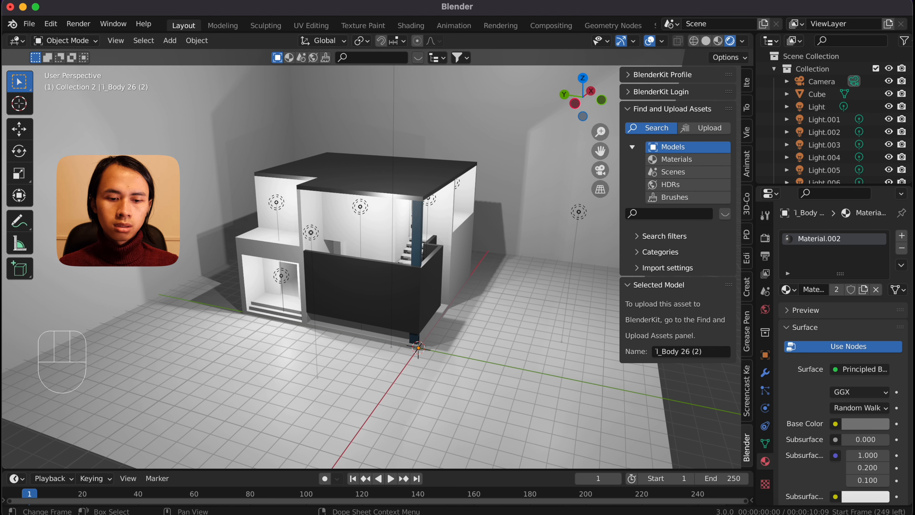
left_click(192, 511)
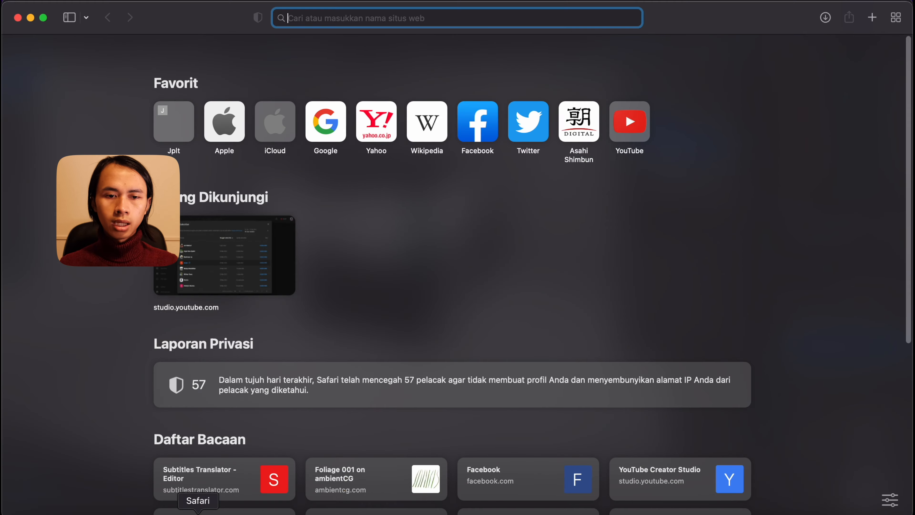
type("b")
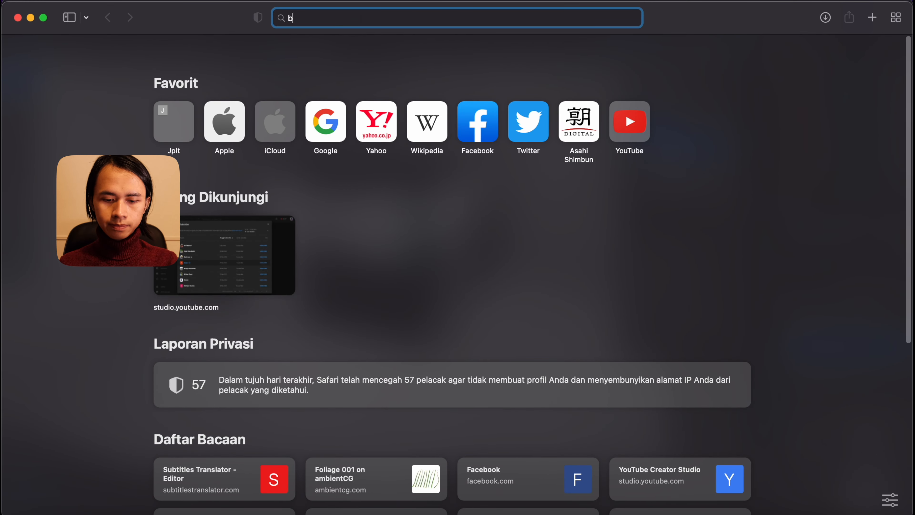
type("lender")
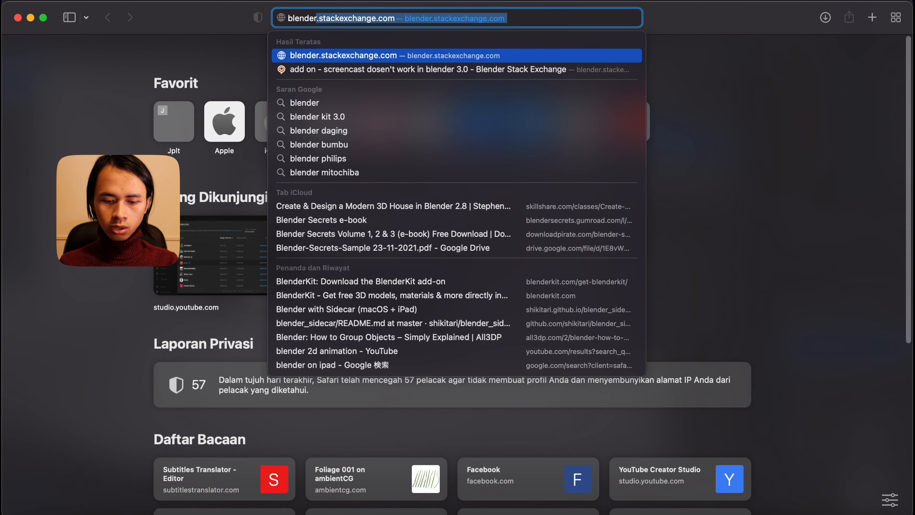
type("kit.ci")
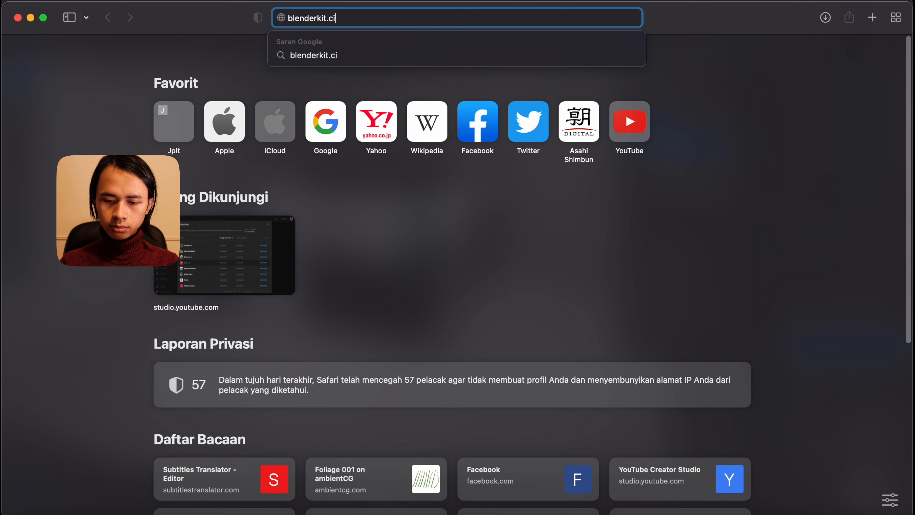
key("BackSpace")
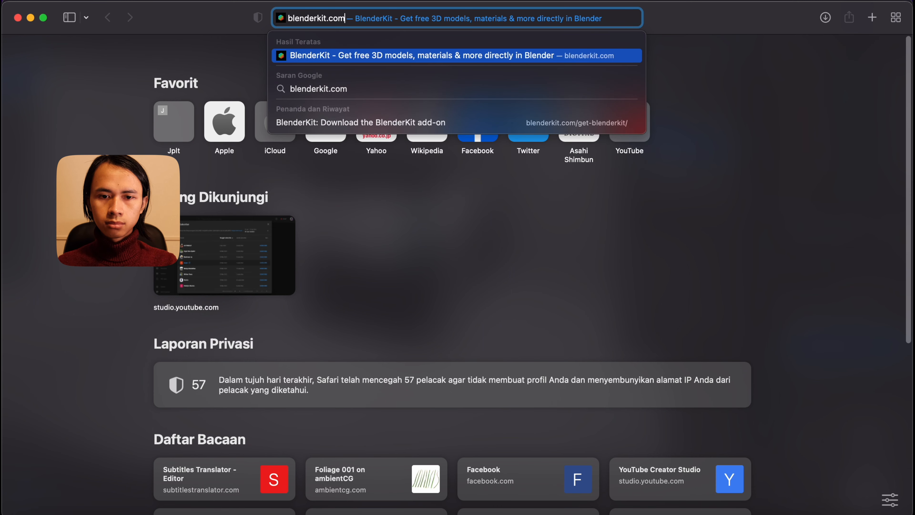
left_click(428, 57)
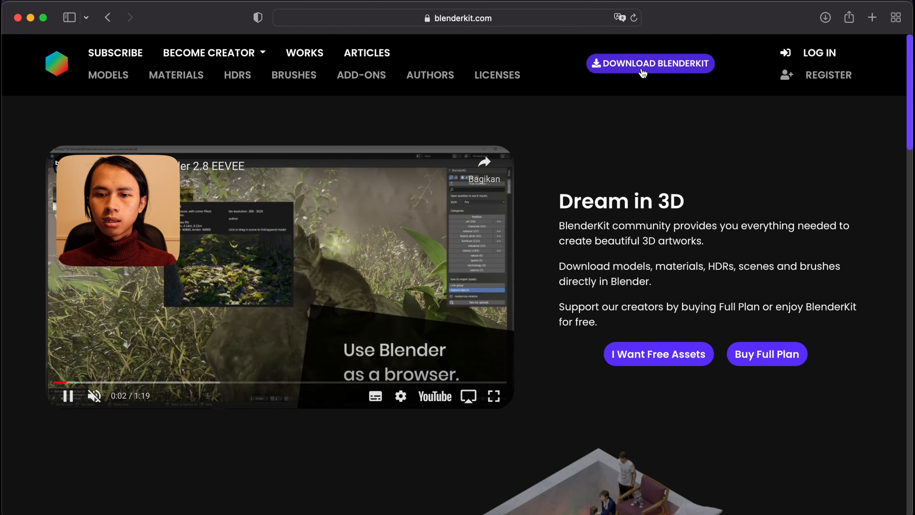
Download BlenderKit v3.1.1 for Blender 3.0 and higher and open the unpacked blenderkit-2 folder from the downloads.
left_click(642, 70)
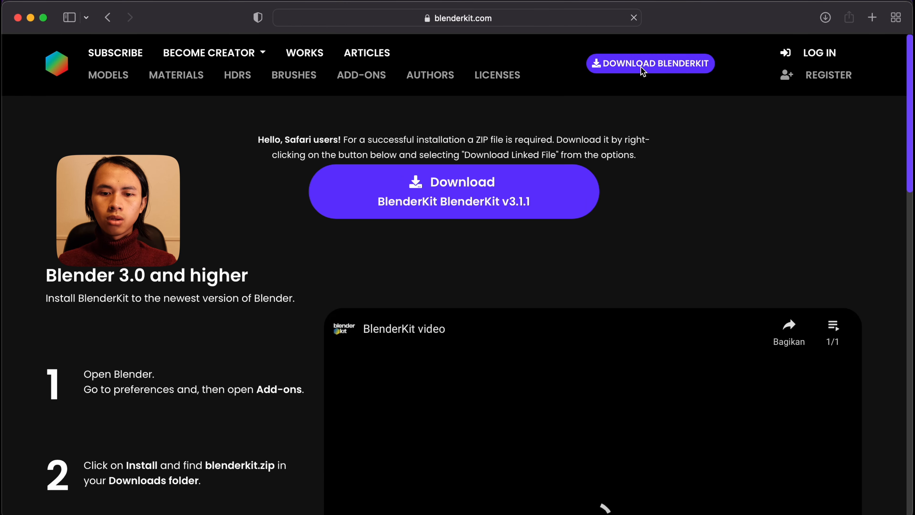
left_click(472, 194)
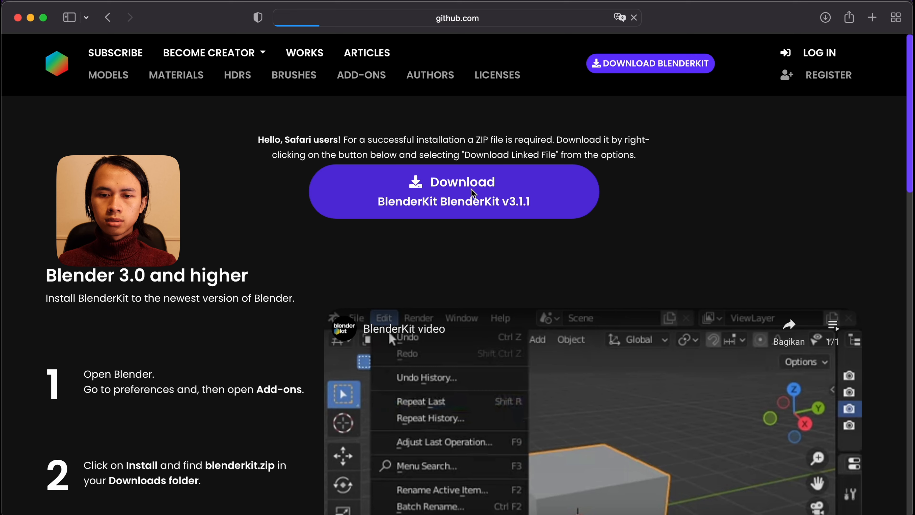
left_click(796, 512)
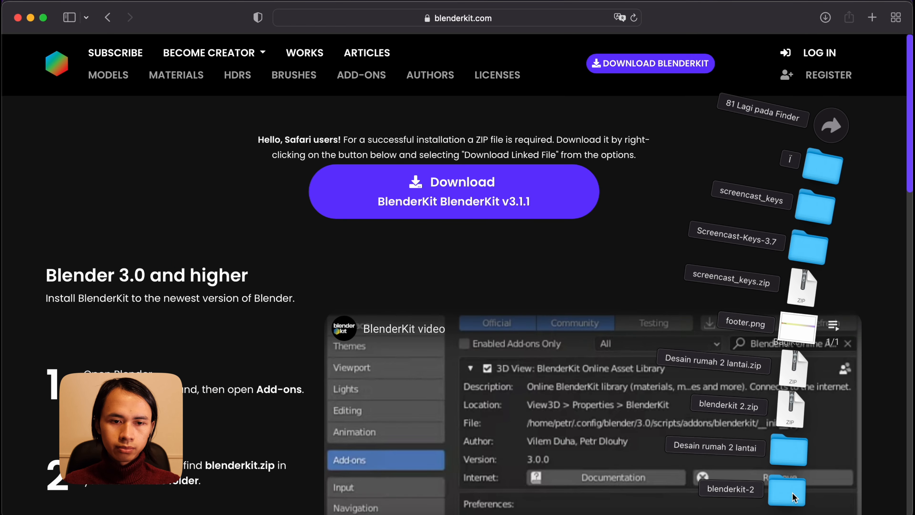
left_click(798, 499)
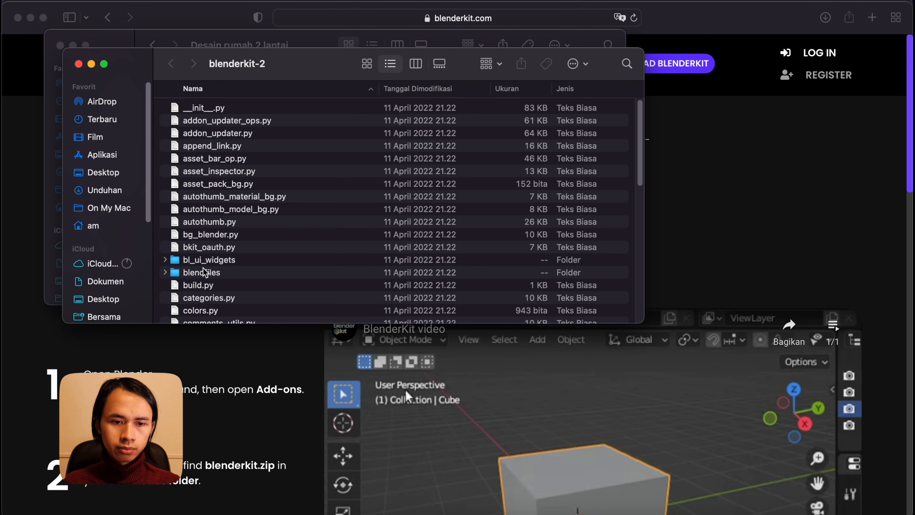
Look through the blenderkit-2 files, and compress the blenderkit folder in Downloads into a ZIP archive.
scroll(187, 224, "down", 15)
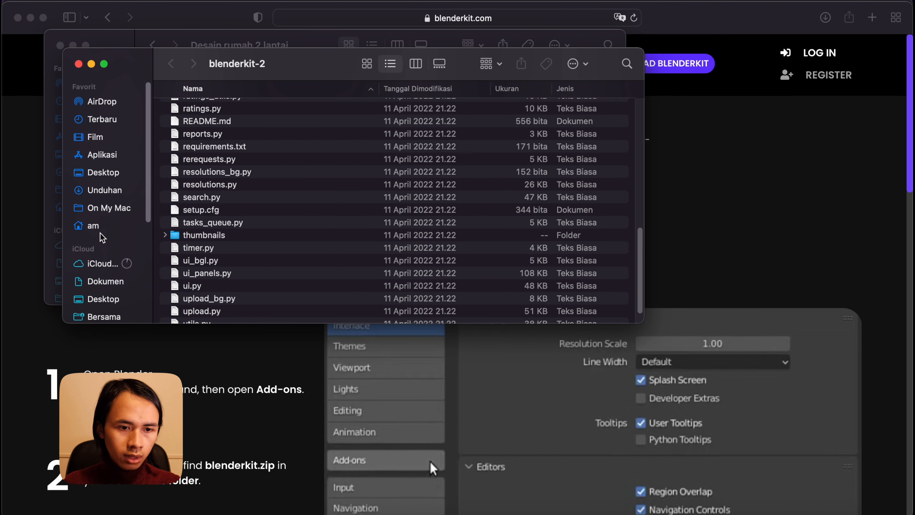
scroll(99, 235, "down", 5)
scroll(102, 237, "up", 5)
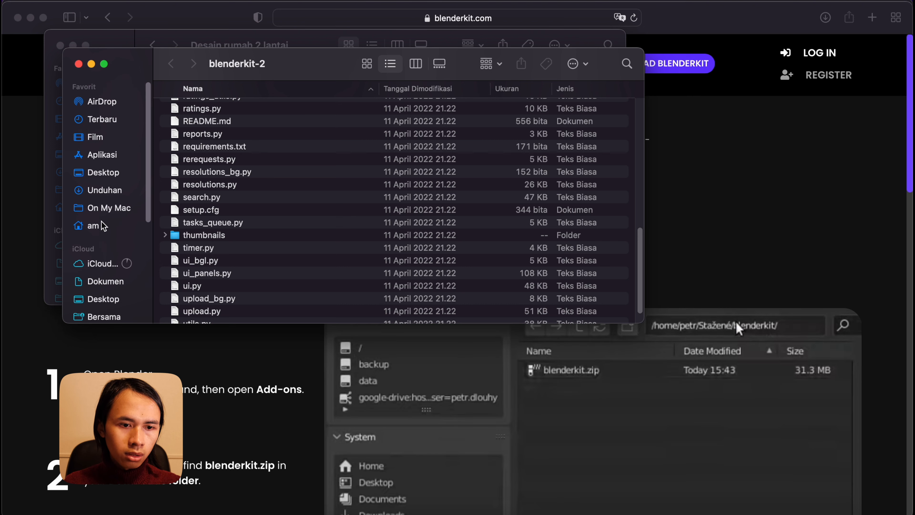
scroll(106, 230, "down", 5)
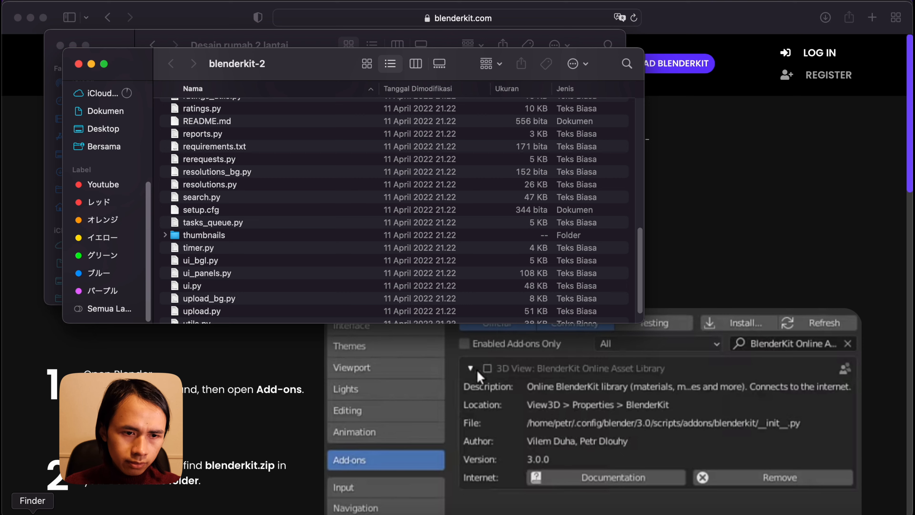
scroll(122, 138, "up", 5)
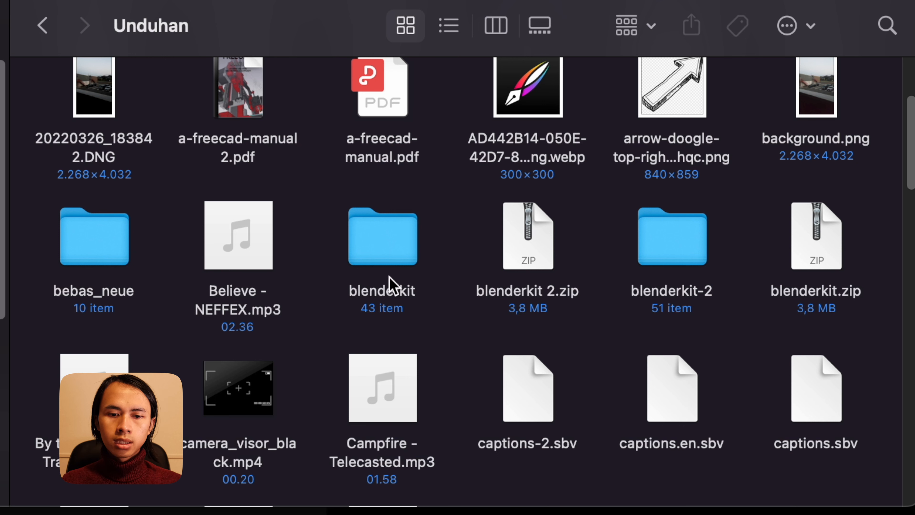
right_click(375, 253)
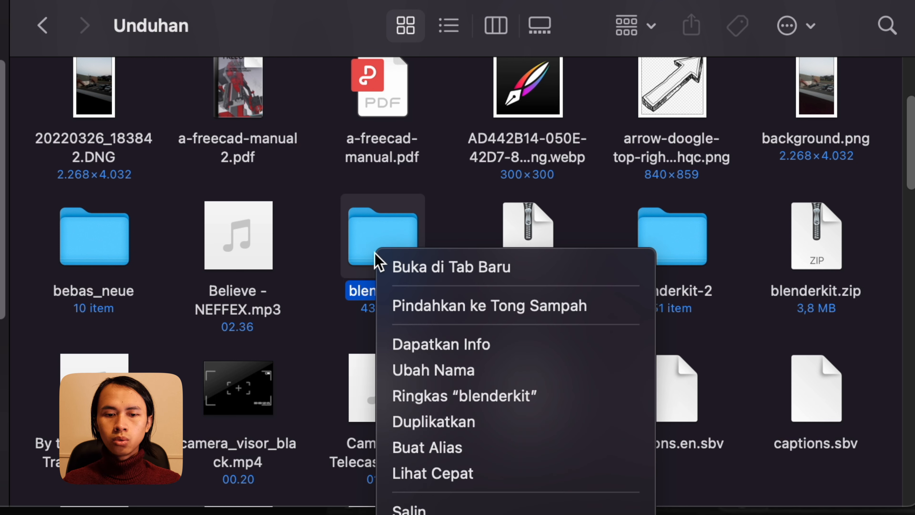
left_click(456, 400)
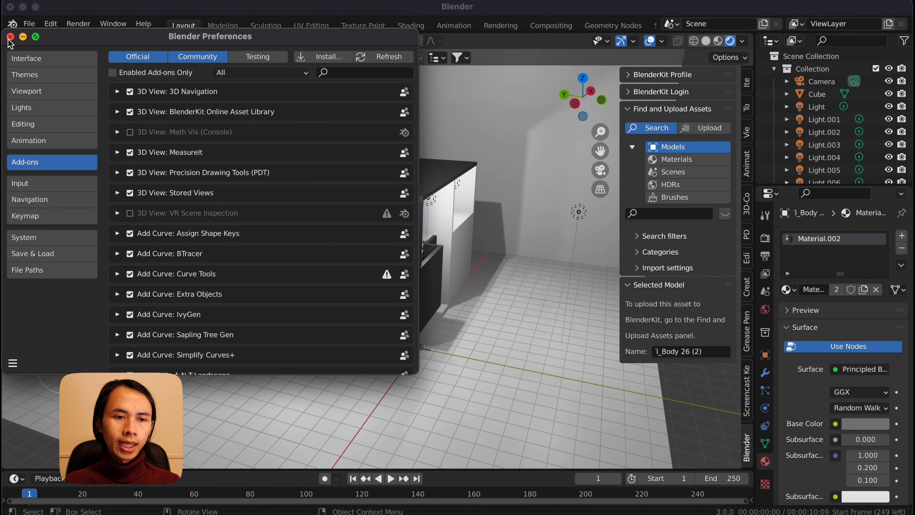
Return to Blender, close its preferences window and reopen the preferences at the add-ons list.
left_click(9, 30)
left_click(52, 25)
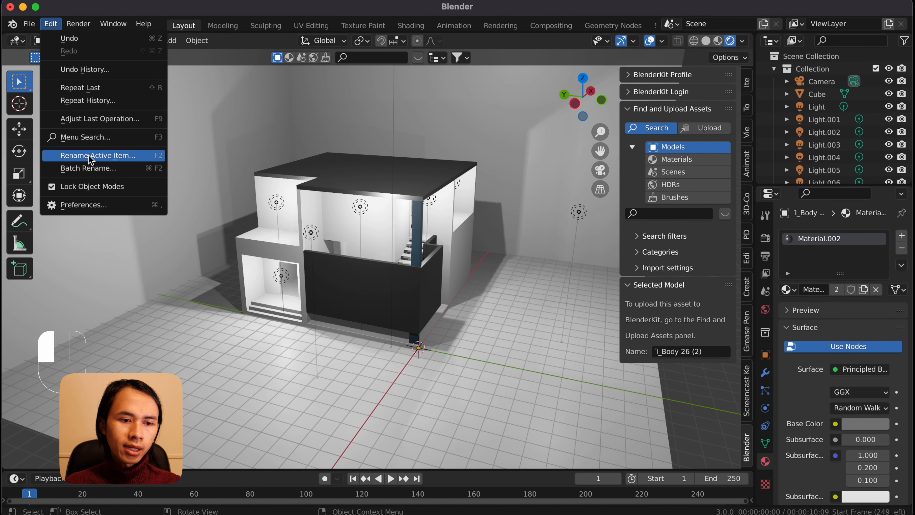
left_click(83, 205)
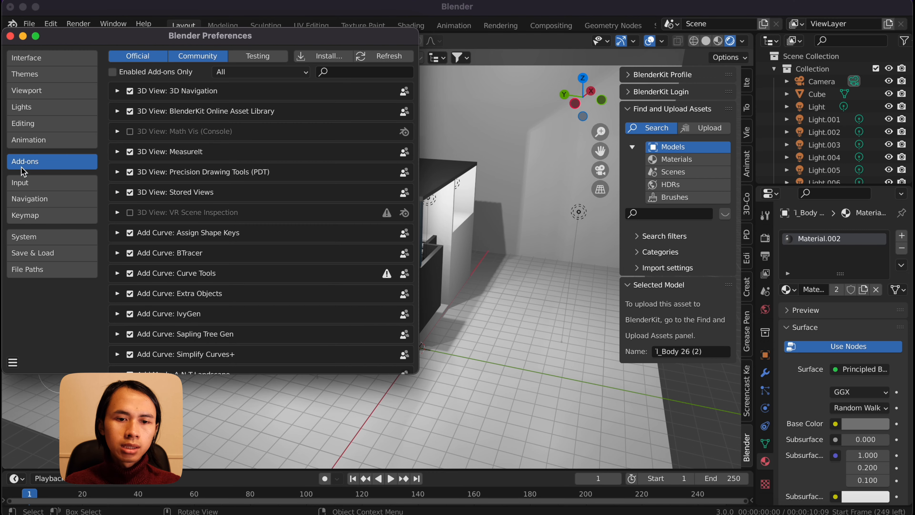
Choose blenderkit.zip in the Downloads folder as the add-on to install, and dismiss the file browser without installing it.
left_click(323, 56)
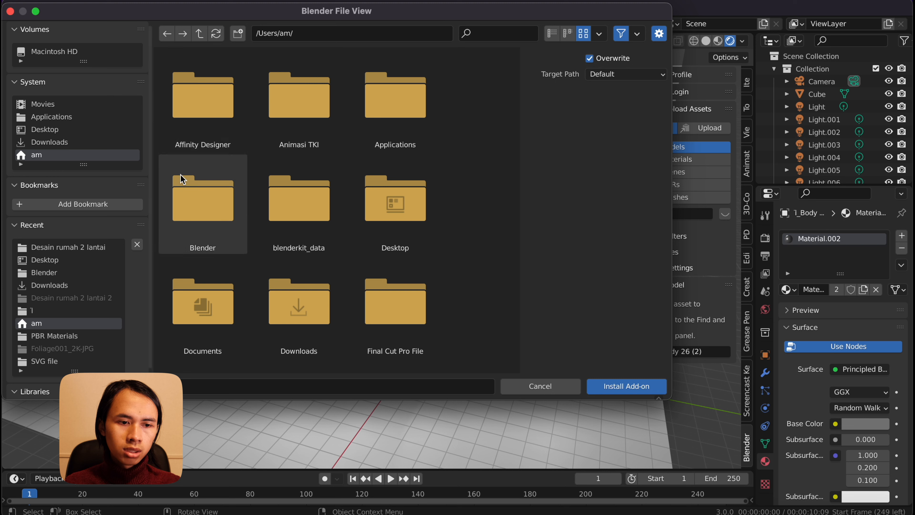
left_click(48, 143)
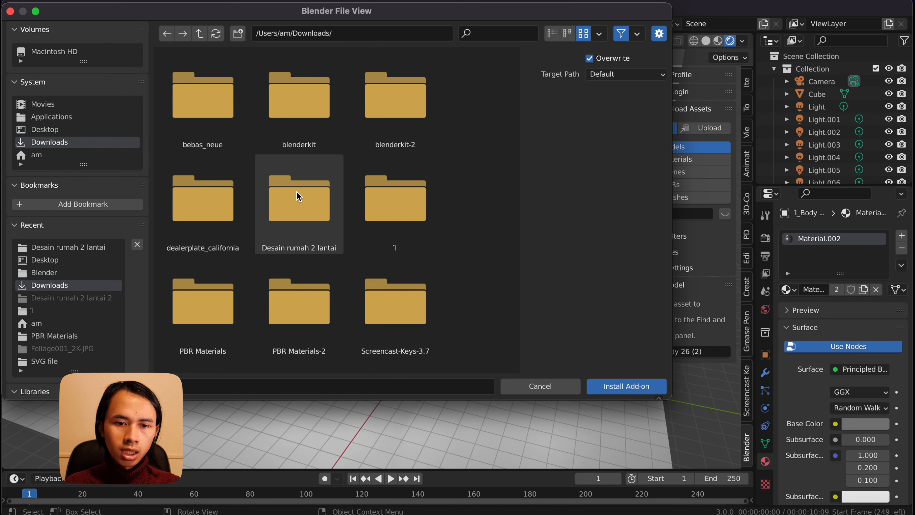
scroll(324, 214, "down", 2)
scroll(320, 211, "up", 2)
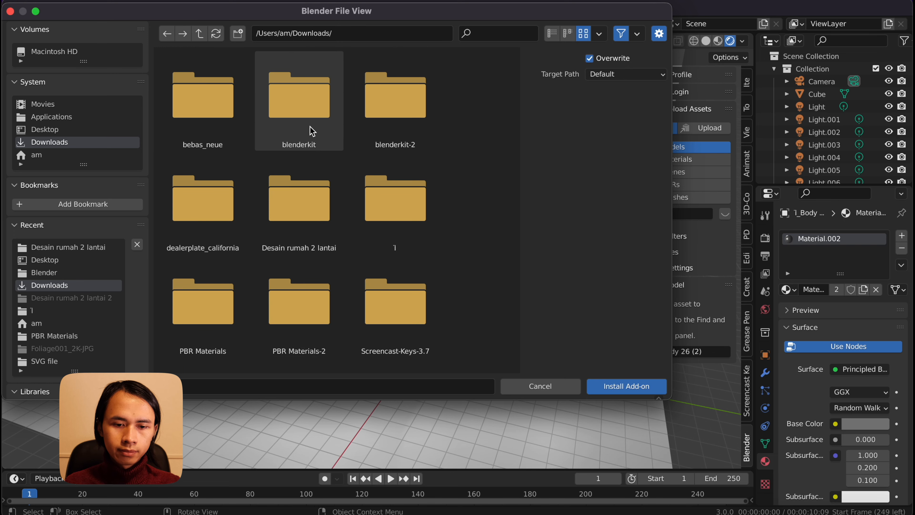
scroll(301, 196, "down", 5)
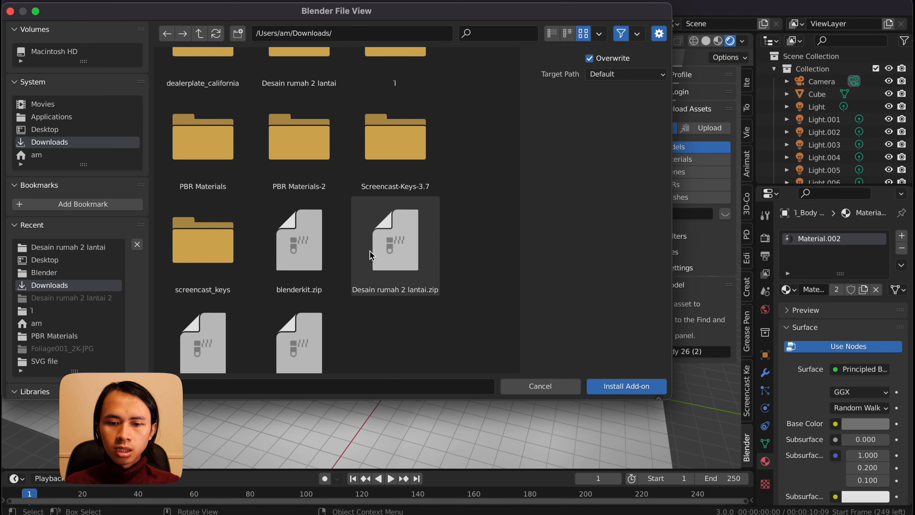
left_click(302, 264)
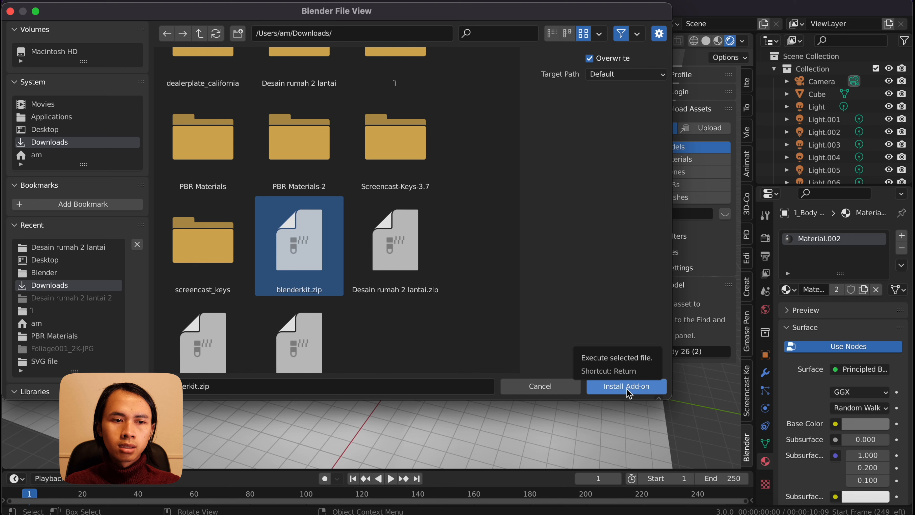
left_click(10, 12)
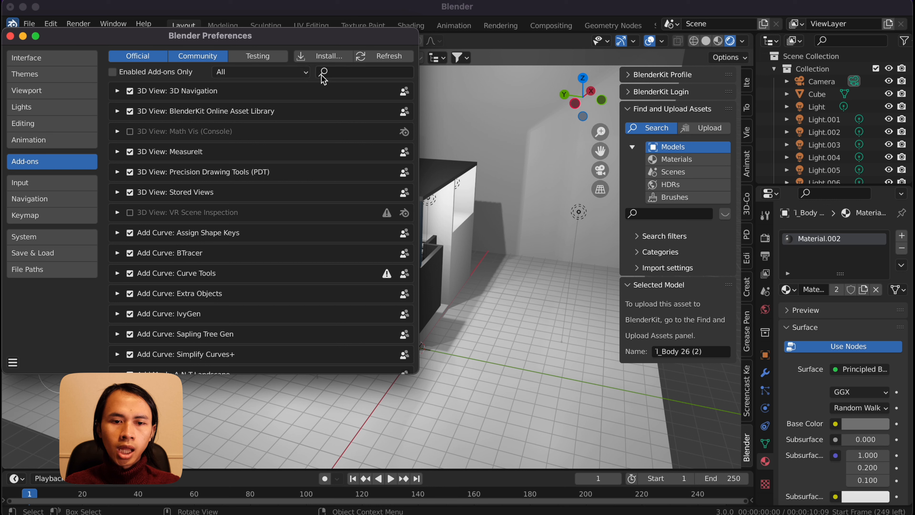
Filter the add-ons by "blender", disable and re-enable BlenderKit Online Asset Library, and accept its welcome dialog.
left_click(344, 74)
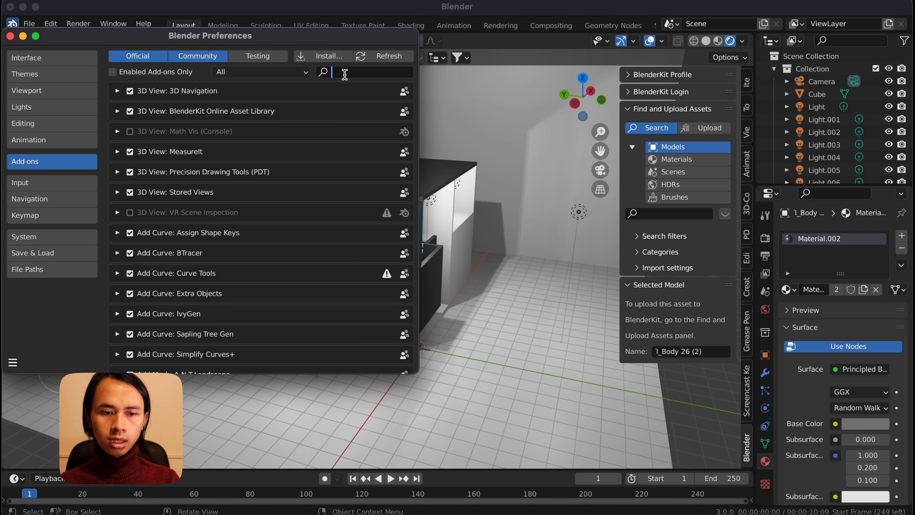
type("blender")
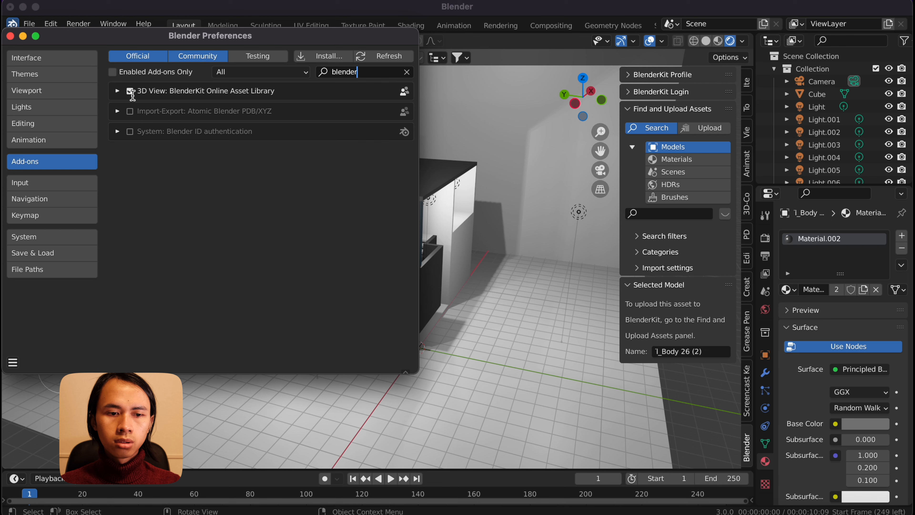
left_click(131, 92)
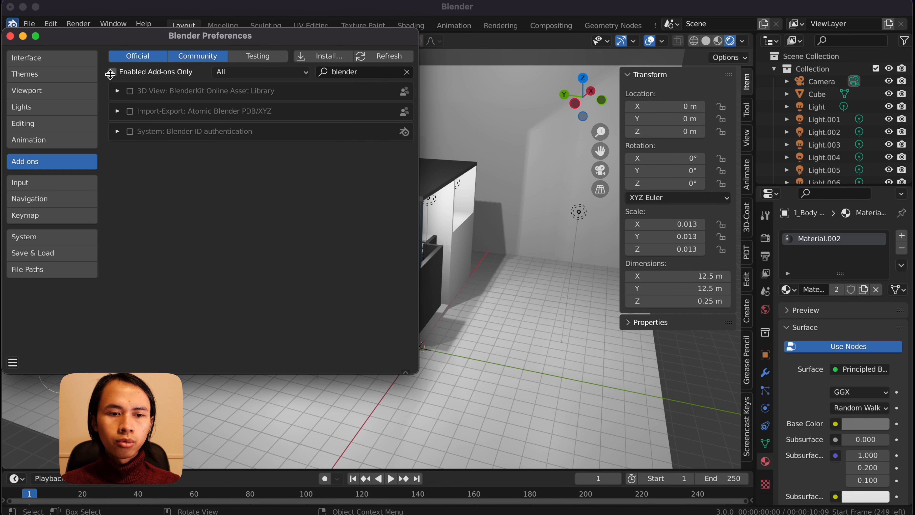
left_click(112, 72)
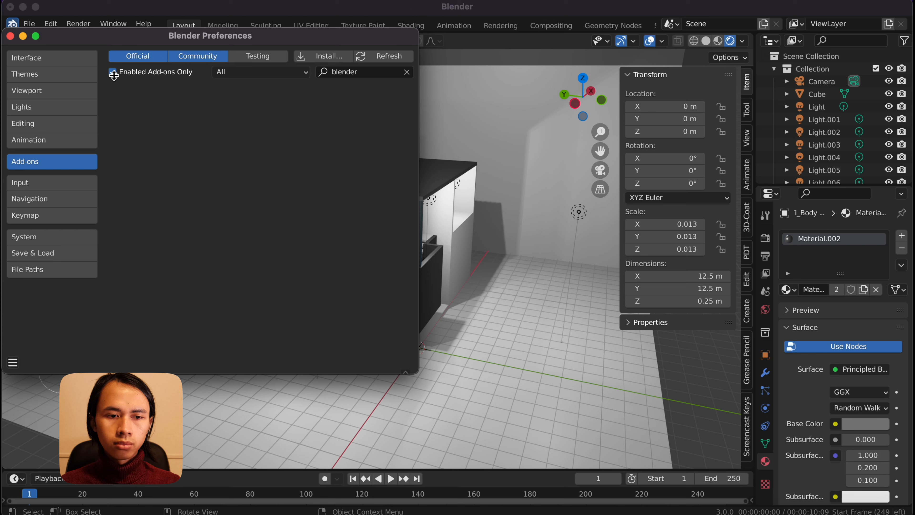
left_click(113, 72)
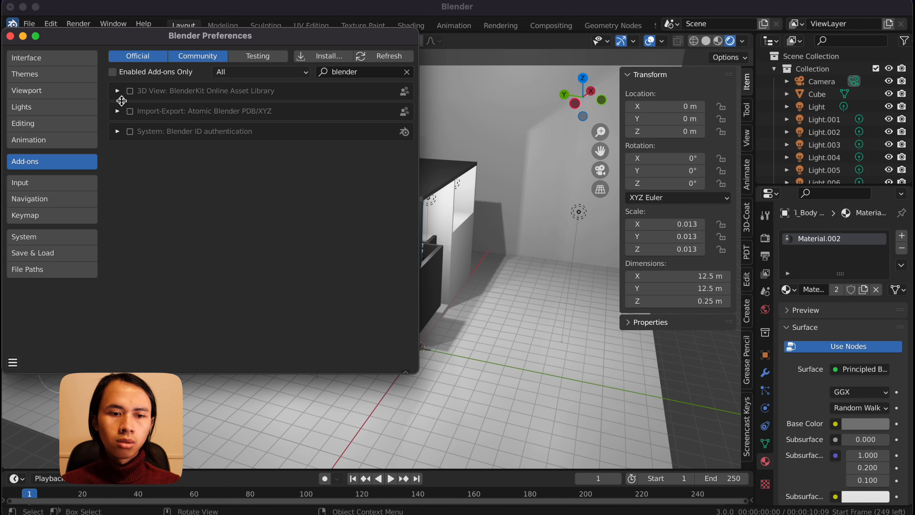
left_click(129, 91)
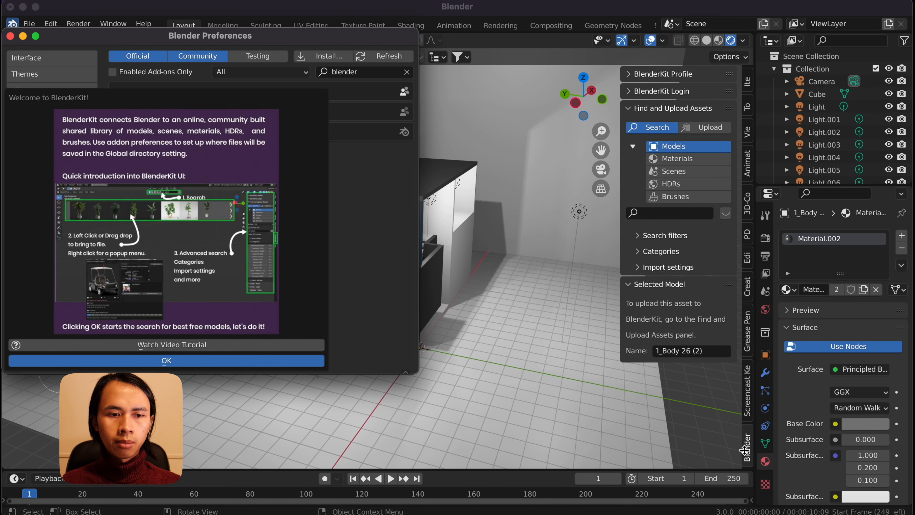
left_click(167, 361)
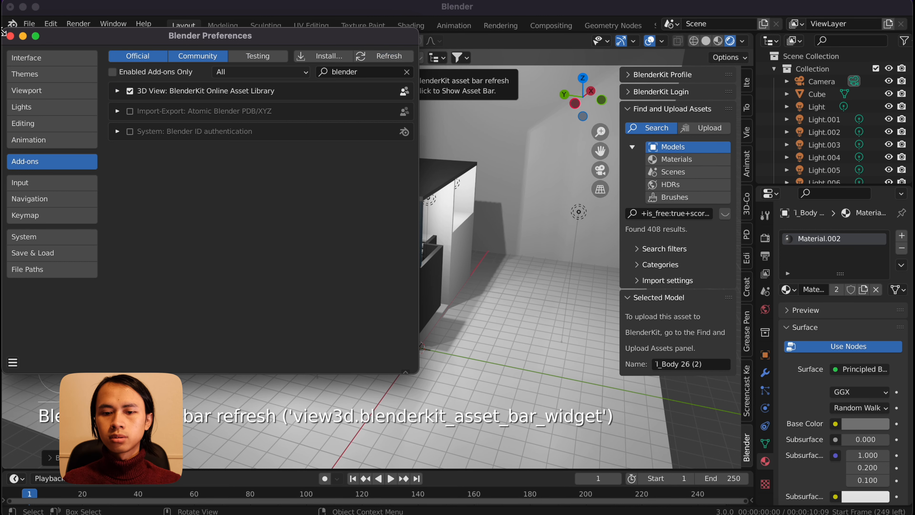
Close the preferences and set the BlenderKit asset search to Materials.
left_click(10, 37)
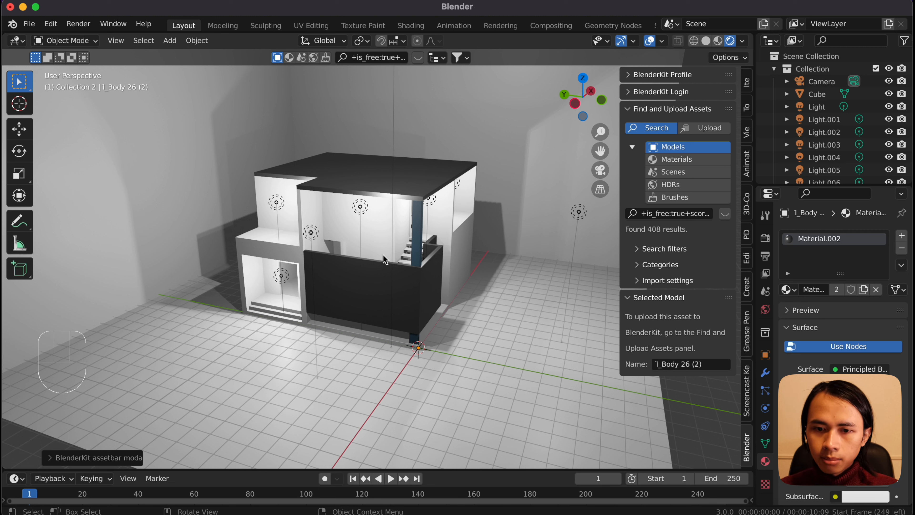
left_click(676, 162)
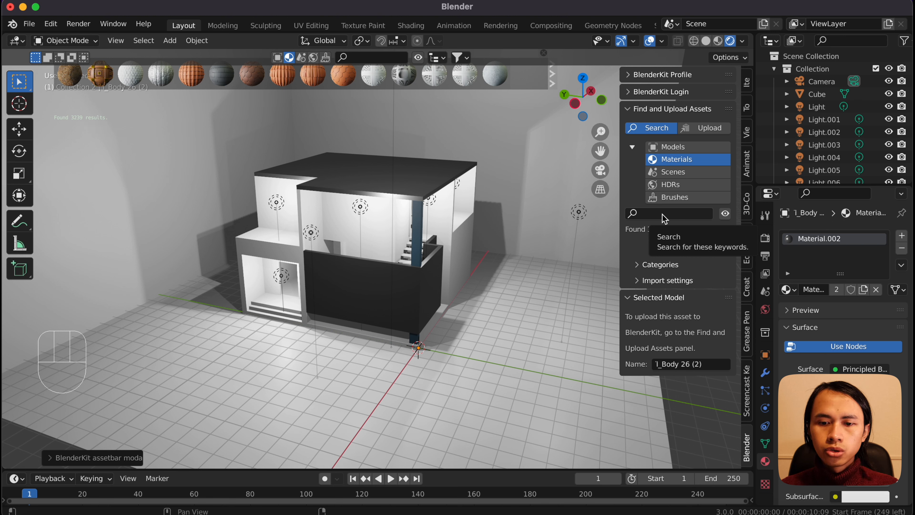
Search the BlenderKit materials for "wood floor".
left_click(663, 214)
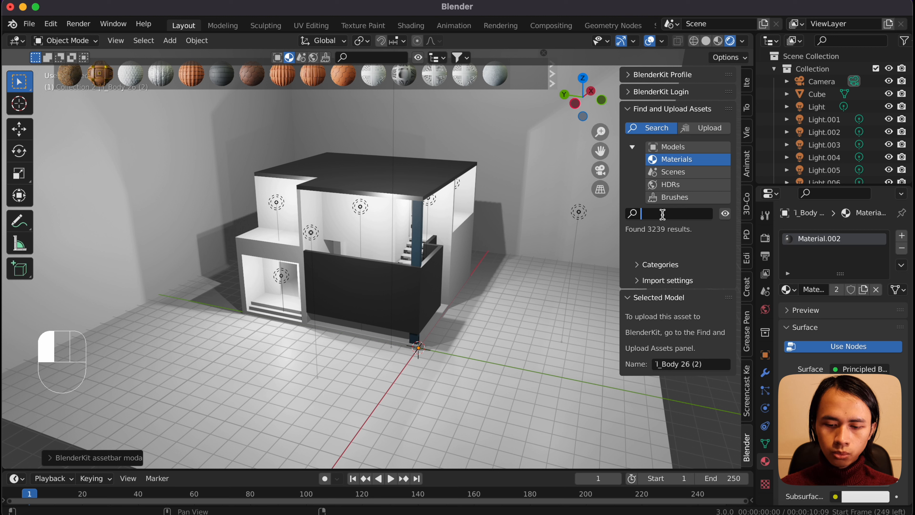
type("ood")
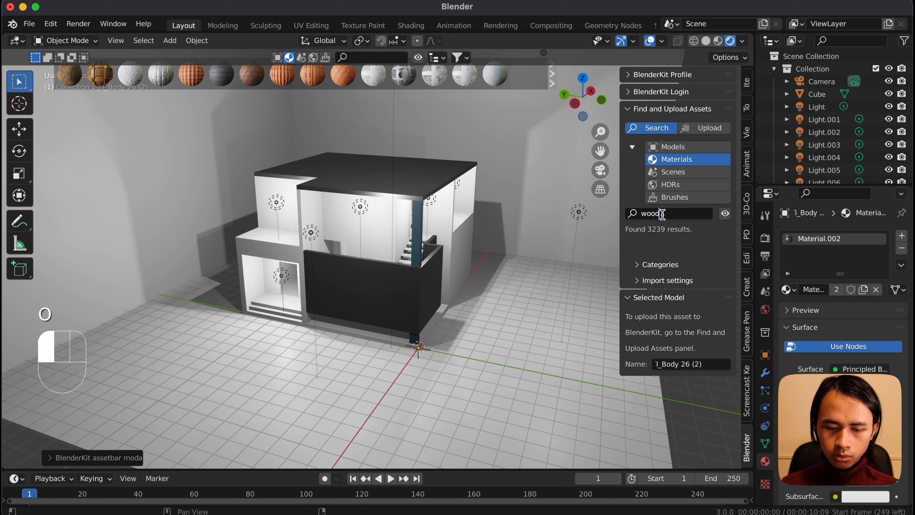
type(" floor")
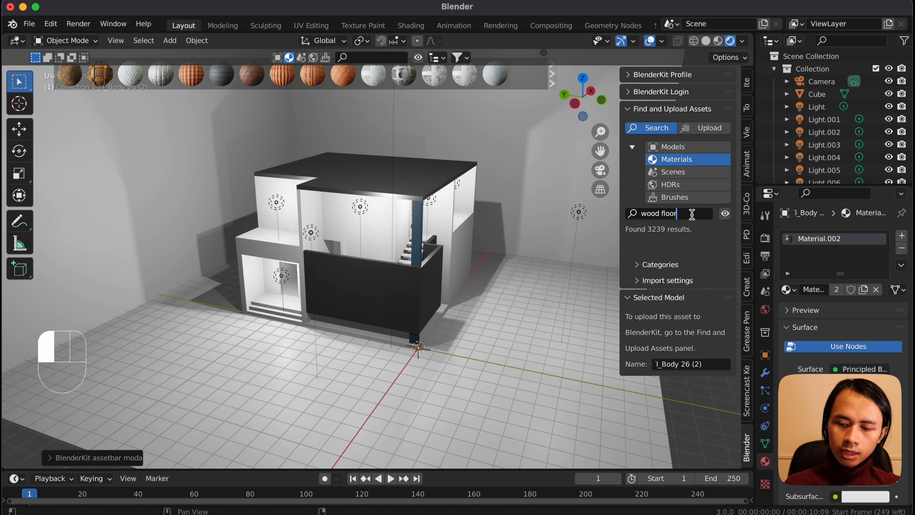
key("Return")
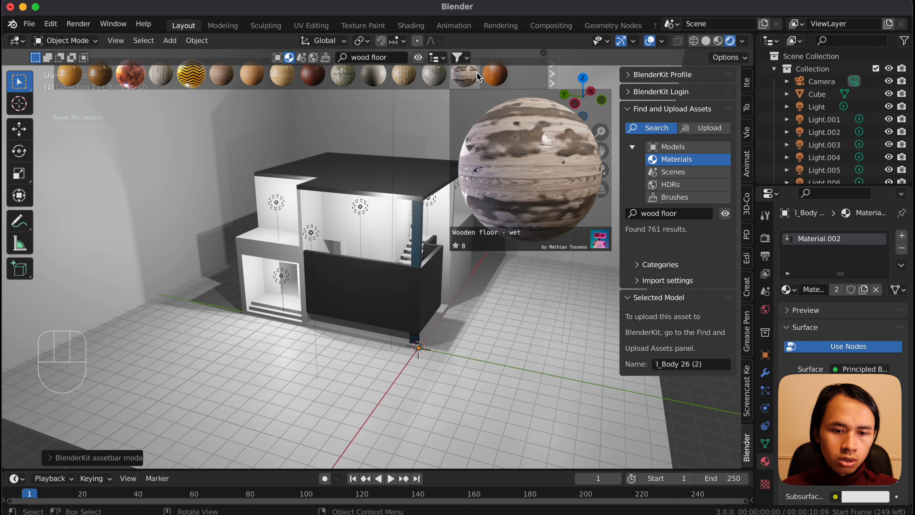
Select the entrance steps below the doorway and apply the "Wood board floor" material to them.
scroll(225, 306, "up", 6)
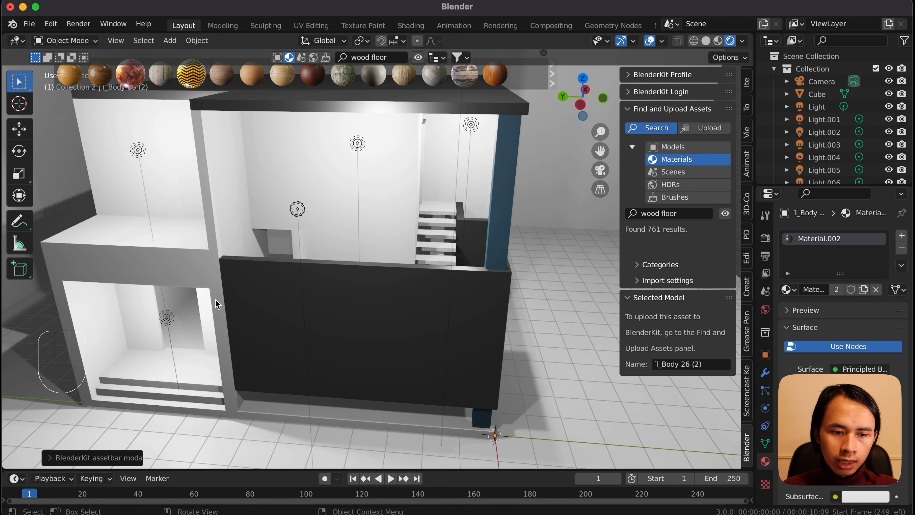
middle_click_drag(216, 303, 384, 291, "shift")
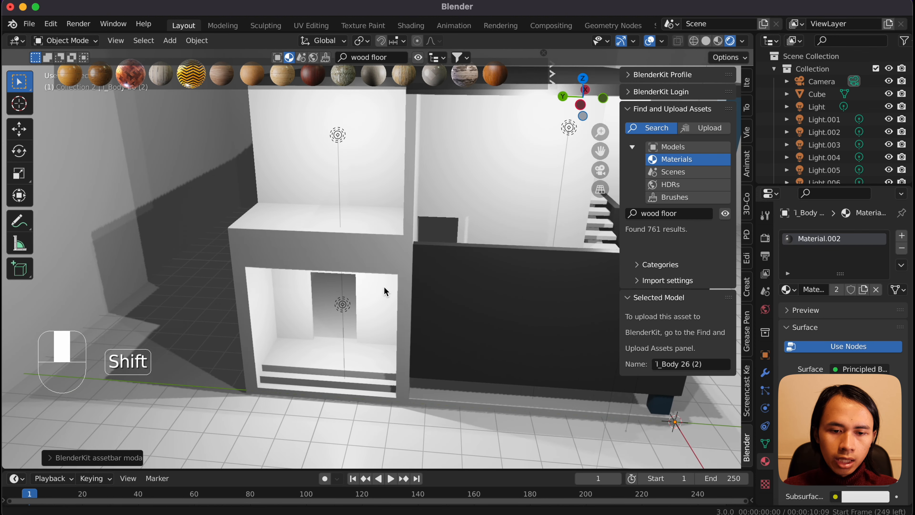
scroll(375, 292, "up", 4)
scroll(370, 295, "up", 2)
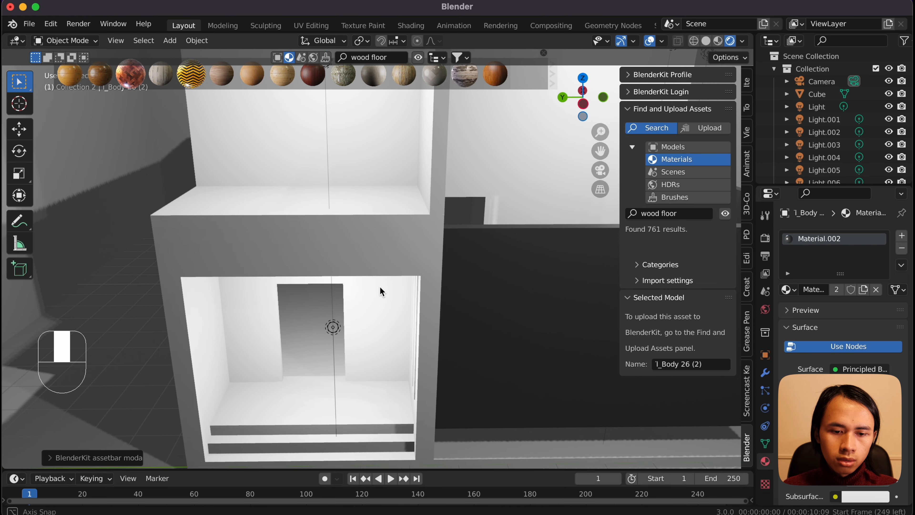
left_click(319, 343)
left_click(316, 409)
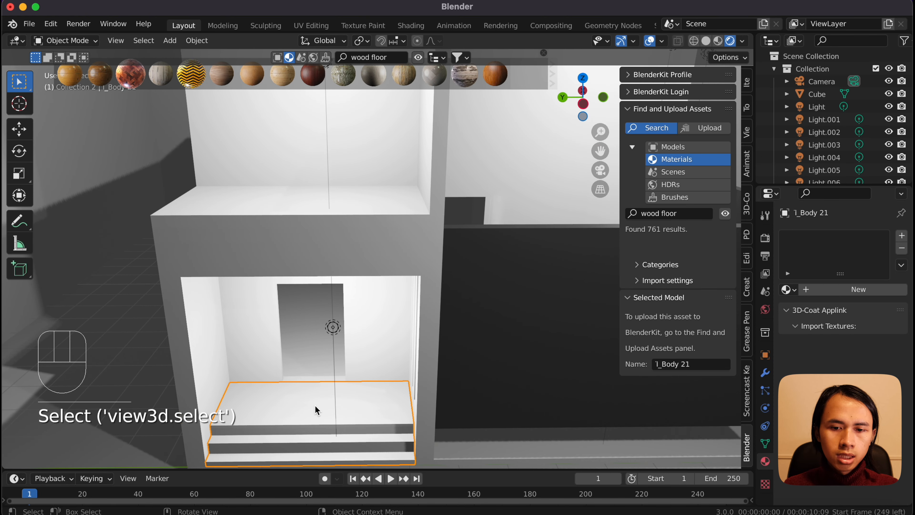
scroll(313, 403, "down", 5)
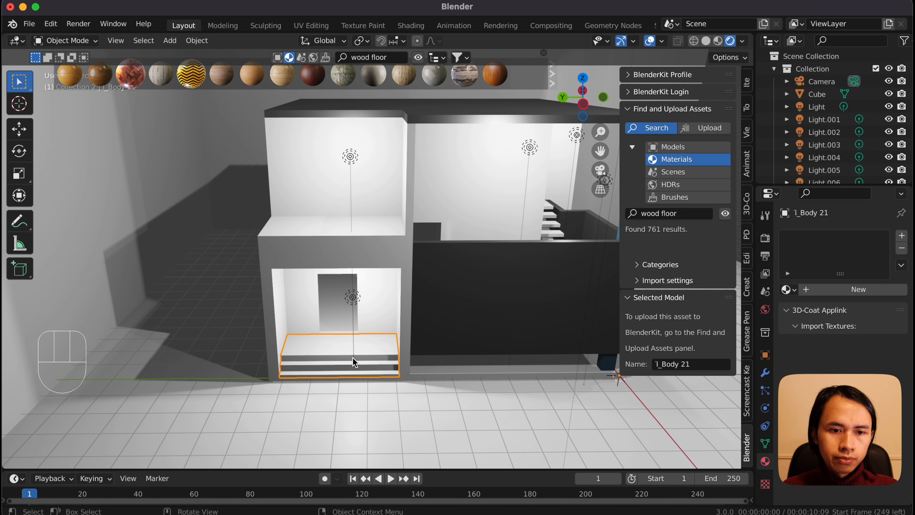
mouse_move(178, 87)
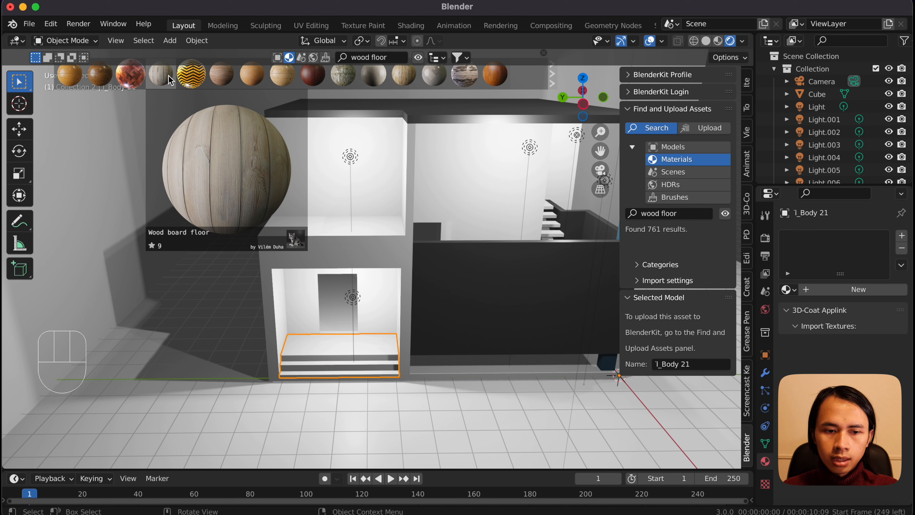
left_click(170, 80)
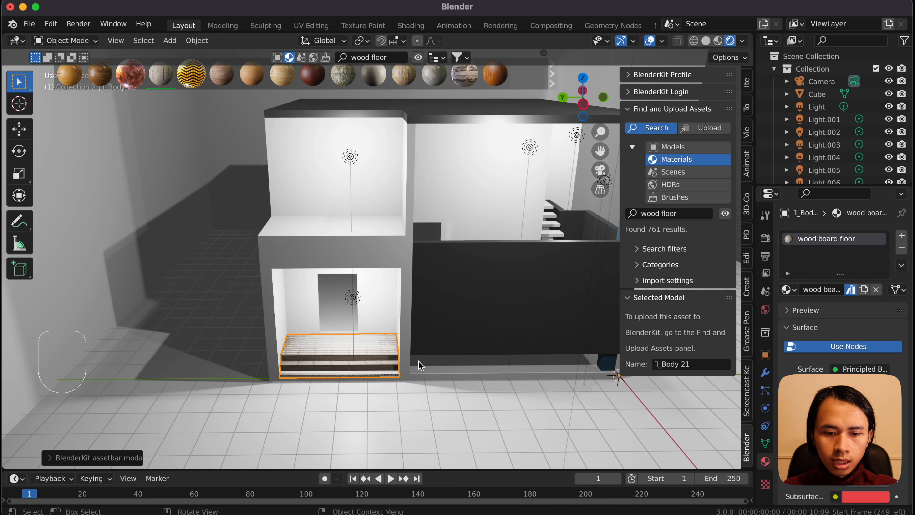
Move the entrance steps up by 0.01 m along the global Z axis.
scroll(337, 361, "up", 3)
middle_click_drag(312, 392, 384, 320, "shift")
scroll(384, 347, "up", 3)
scroll(384, 354, "up", 3)
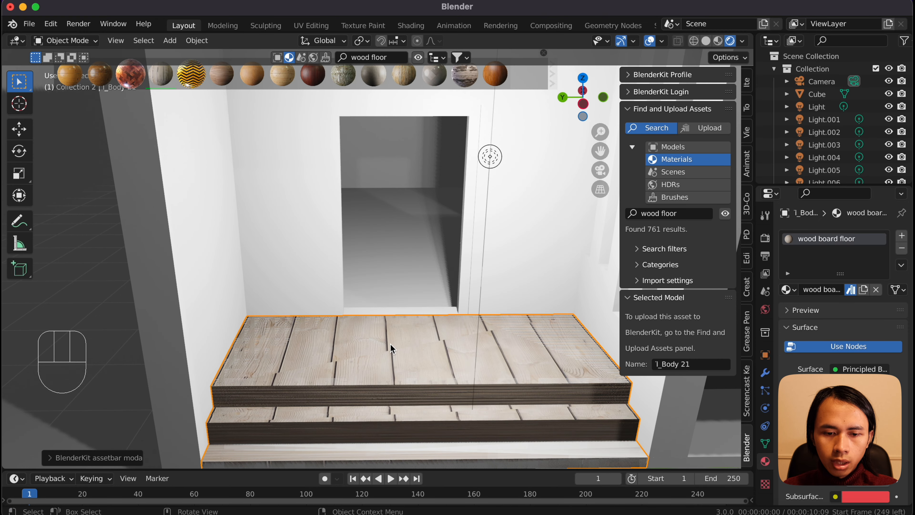
scroll(391, 348, "down", 4)
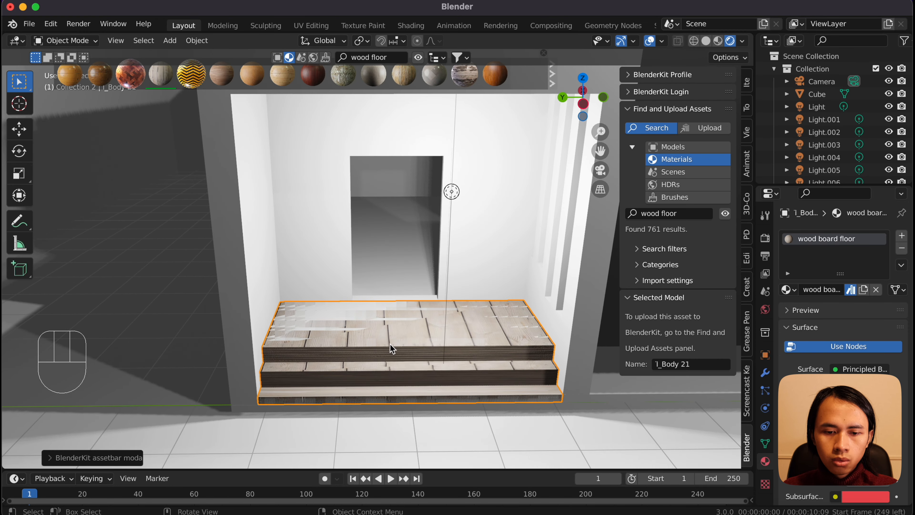
left_click(391, 349)
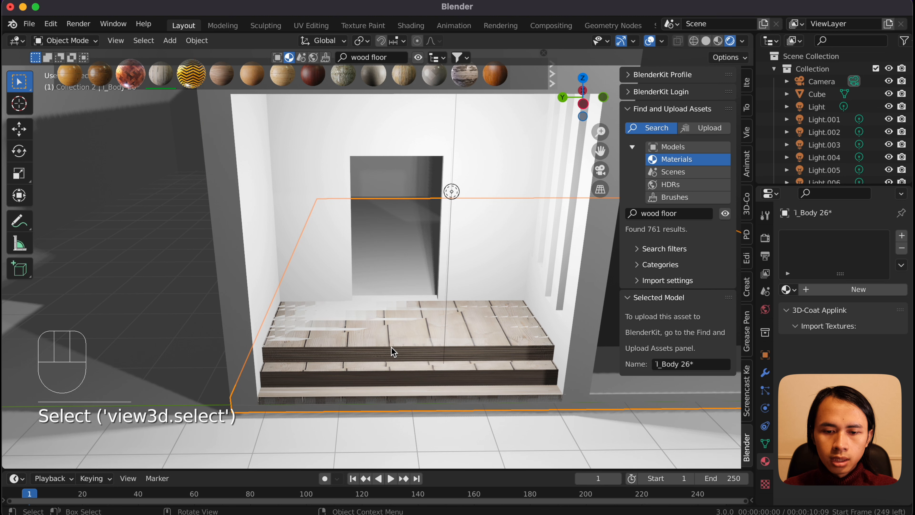
left_click(391, 347)
left_click(398, 345)
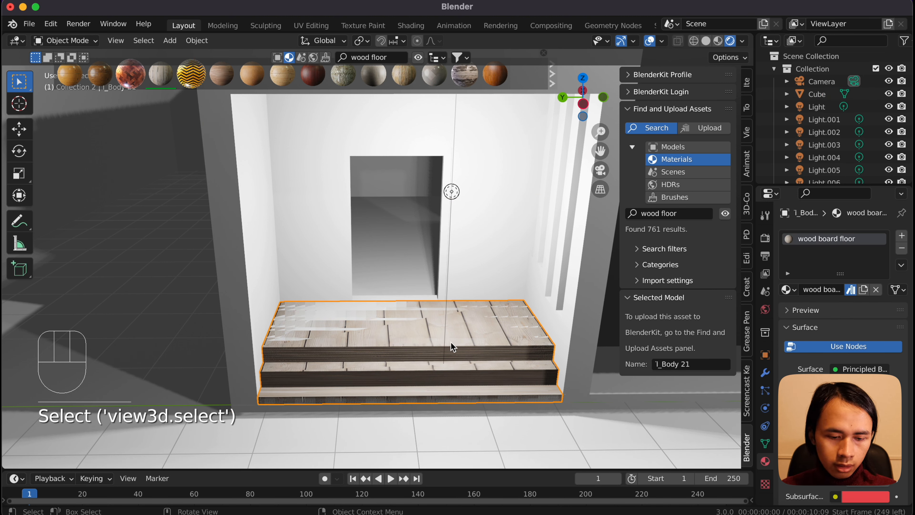
key("g")
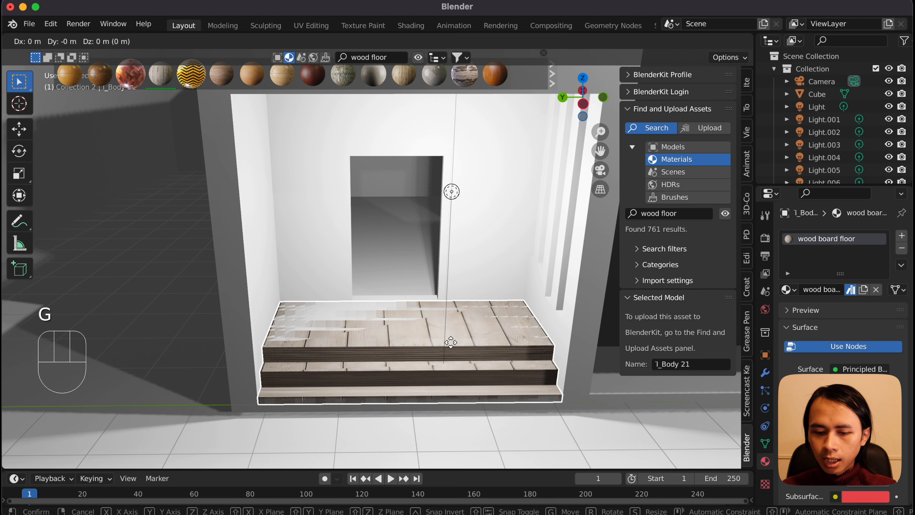
key("z")
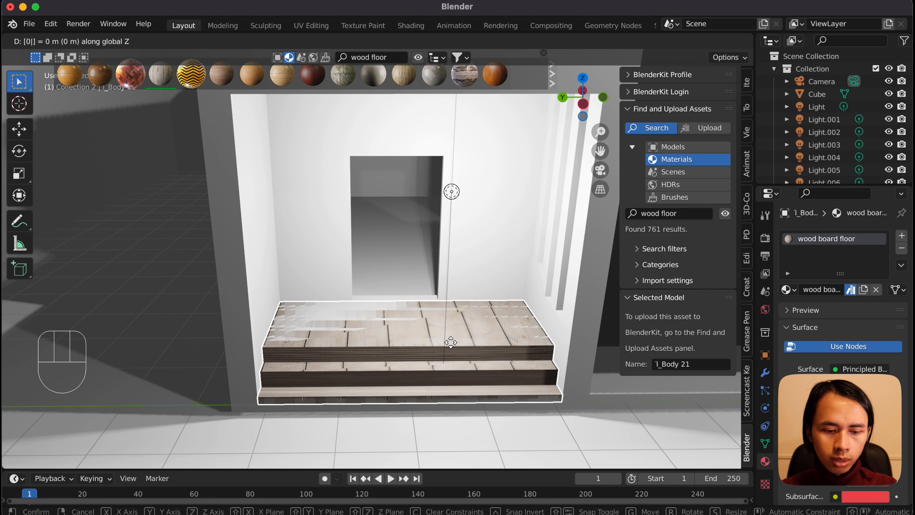
type(".01")
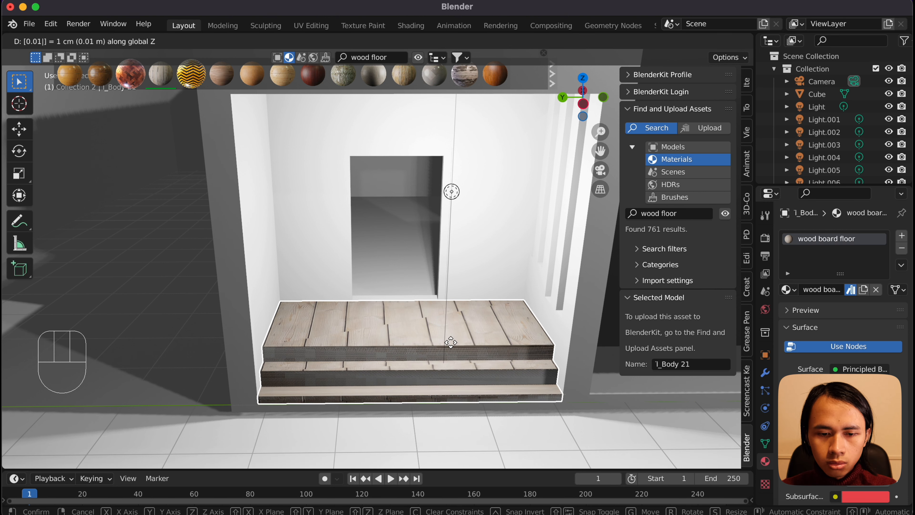
key("Return")
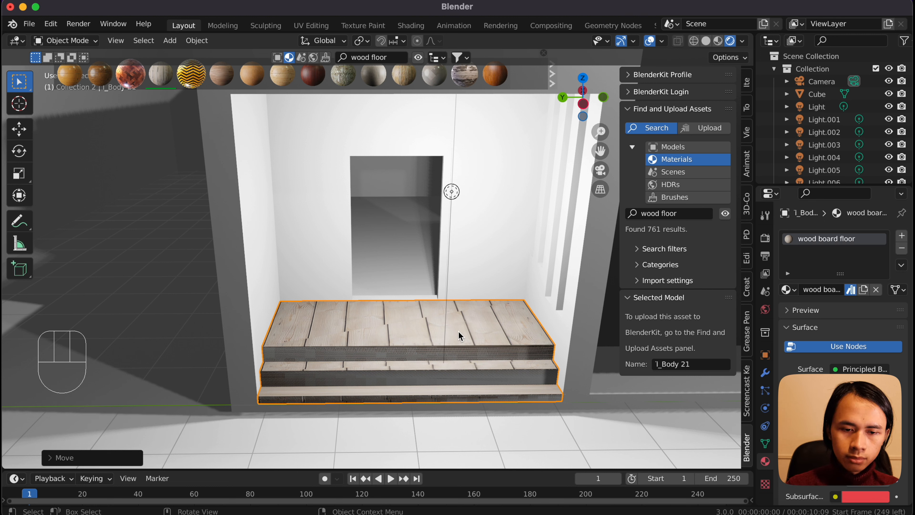
Move the entrance steps 0.01 m along the global X axis.
key("g")
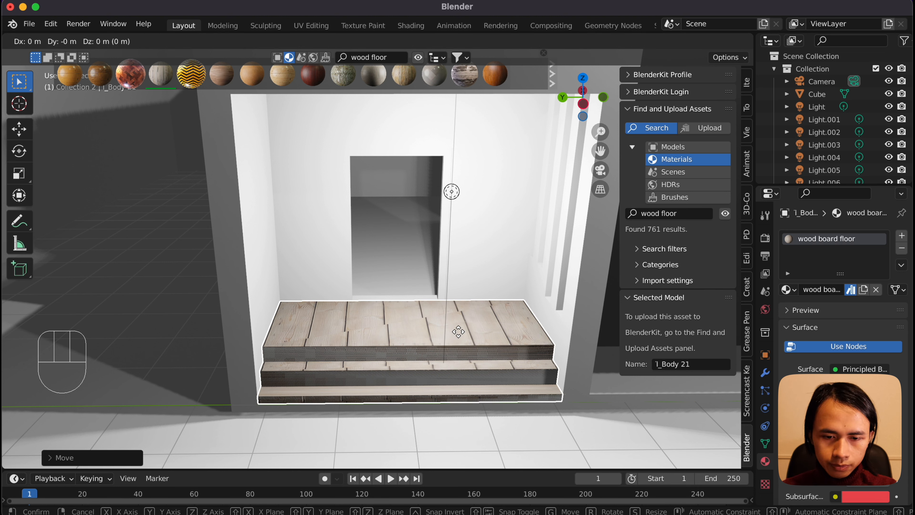
key("x")
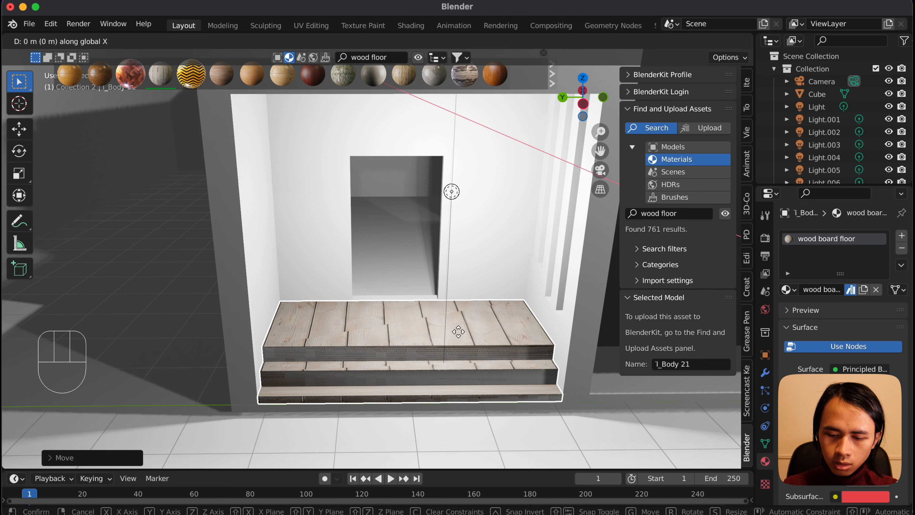
type("0.01")
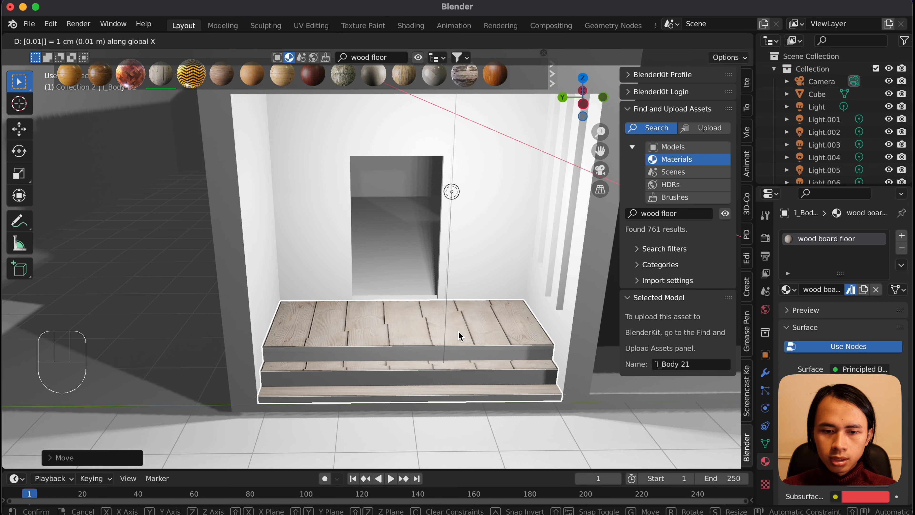
key("Return")
Open the entrance steps in the UV Editing workspace, in Edit Mode with rendered shading and no faces selected.
scroll(466, 362, "up", 3)
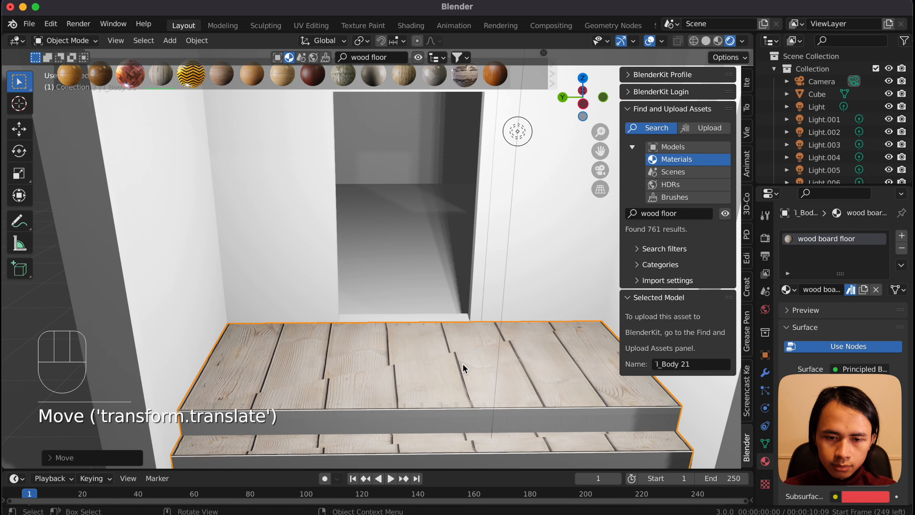
middle_click_drag(463, 364, 477, 259, "shift")
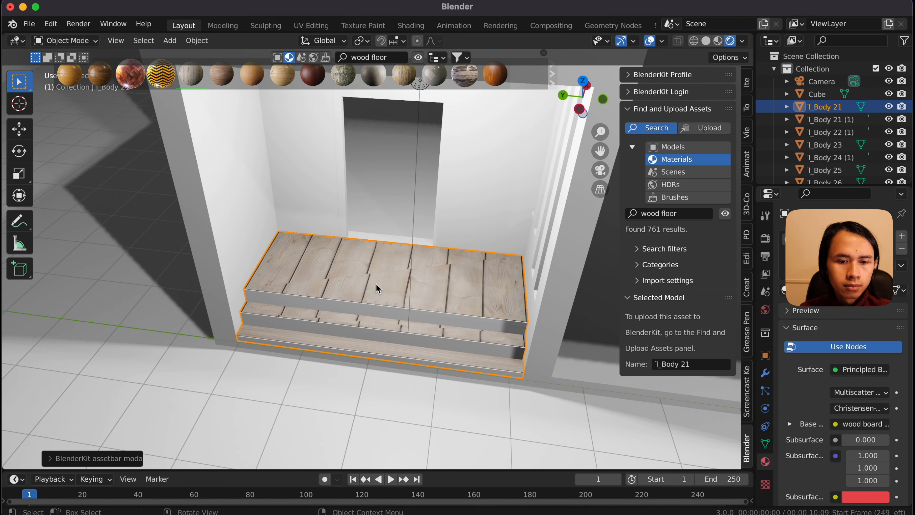
middle_click_drag(310, 290, 408, 311)
scroll(378, 296, "up", 5)
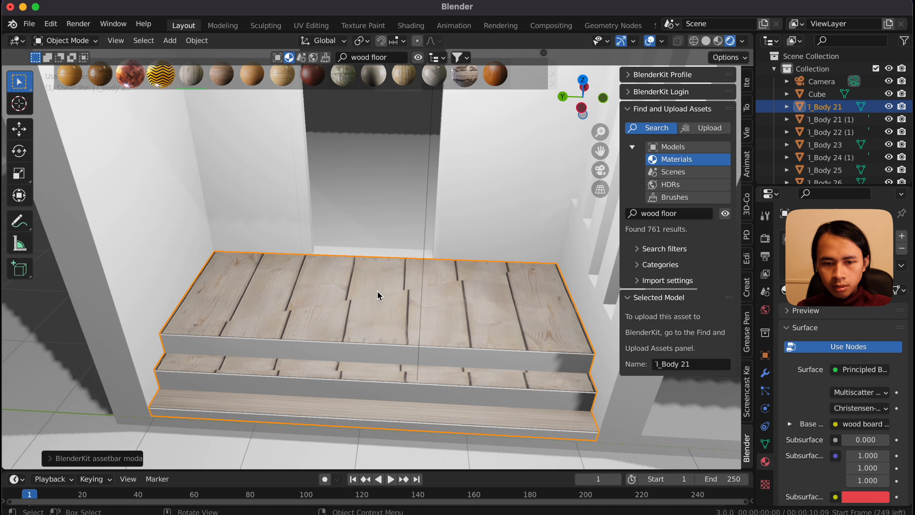
scroll(330, 316, "down", 4)
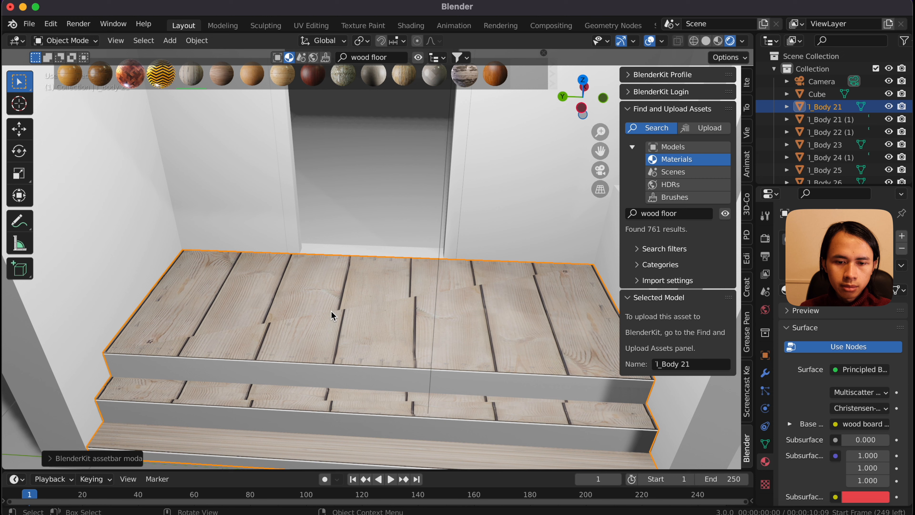
middle_click_drag(339, 330, 314, 265)
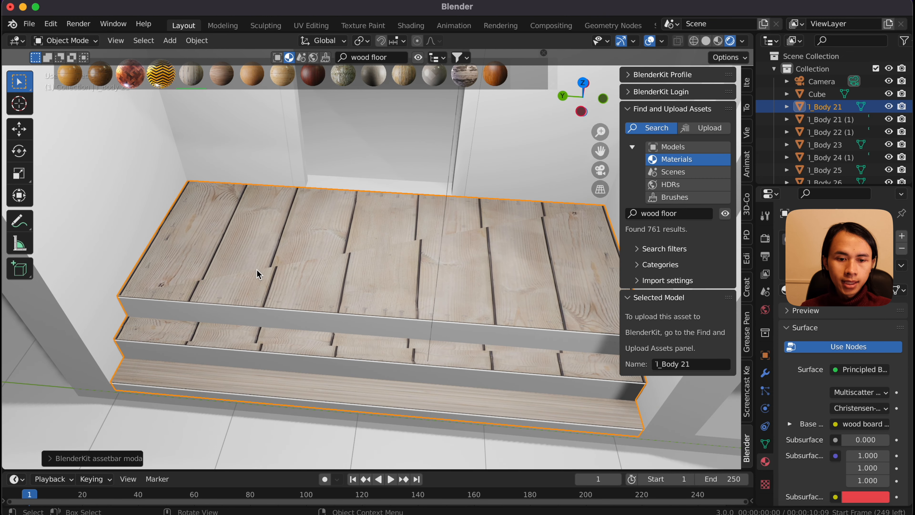
left_click(311, 25)
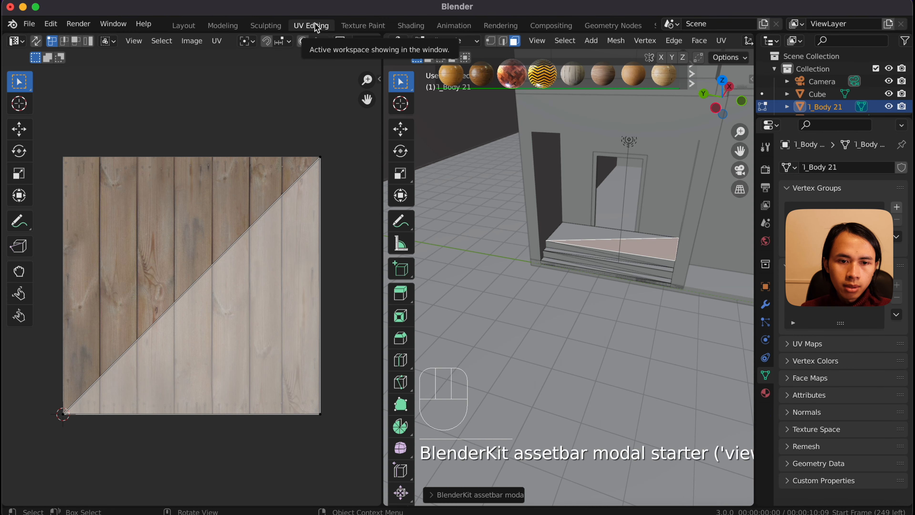
middle_click_drag(621, 290, 591, 283)
left_click(446, 149)
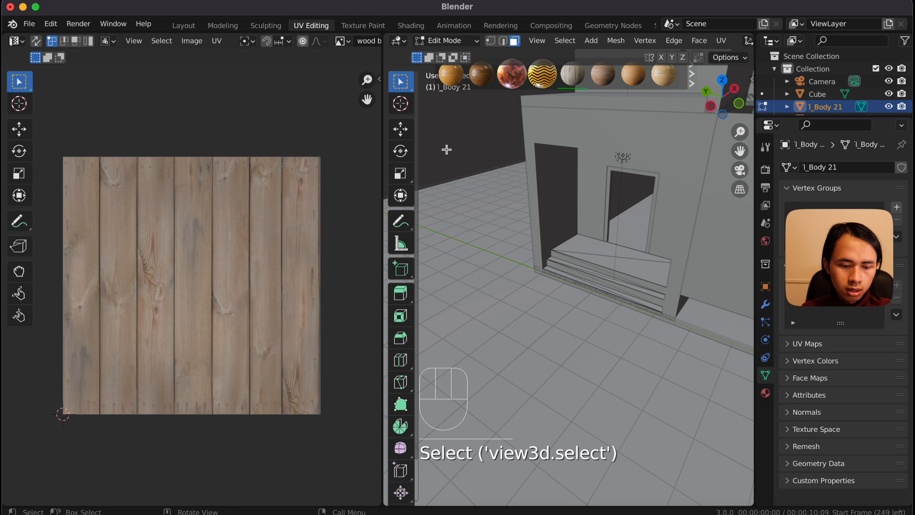
key("Tab")
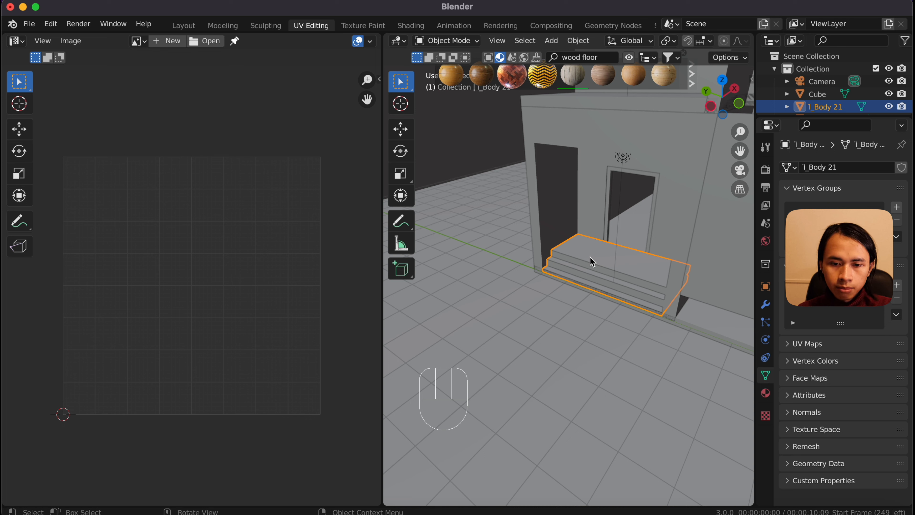
key("Tab")
scroll(591, 260, "up", 3)
left_click(730, 40)
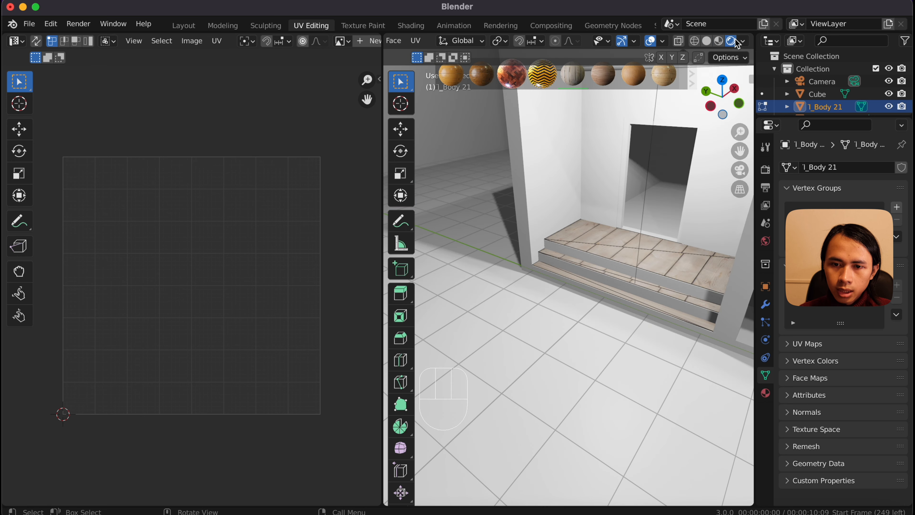
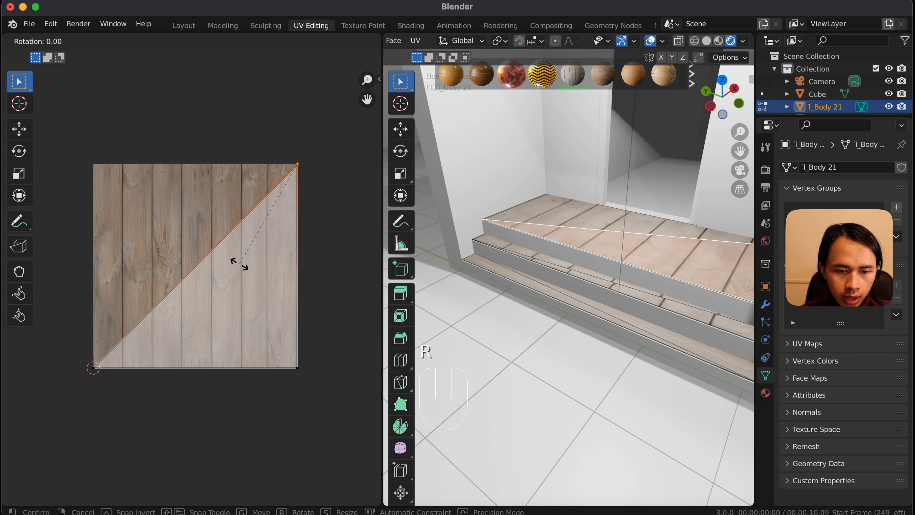
Rotate the UVs of the top step's front triangular face so its planks run lengthwise, using face selection in the UV editor.
key("Escape")
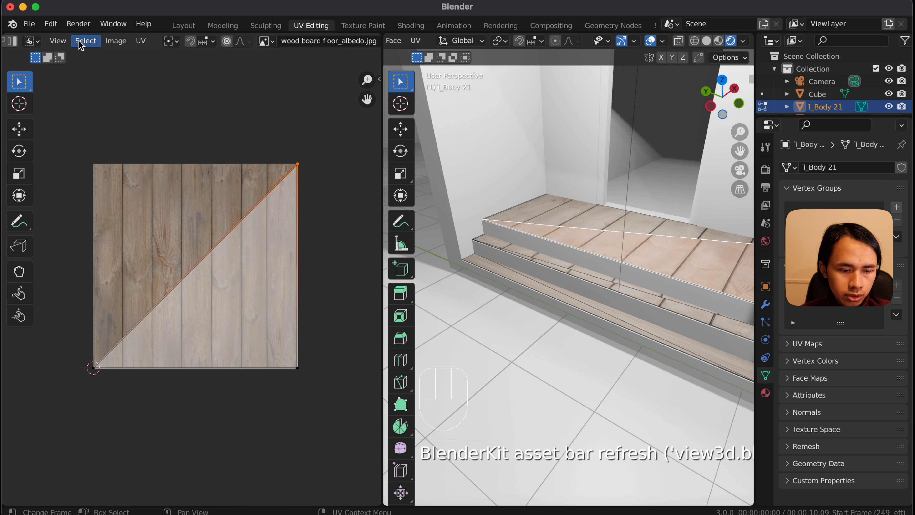
scroll(69, 41, "up", 3)
left_click(245, 280)
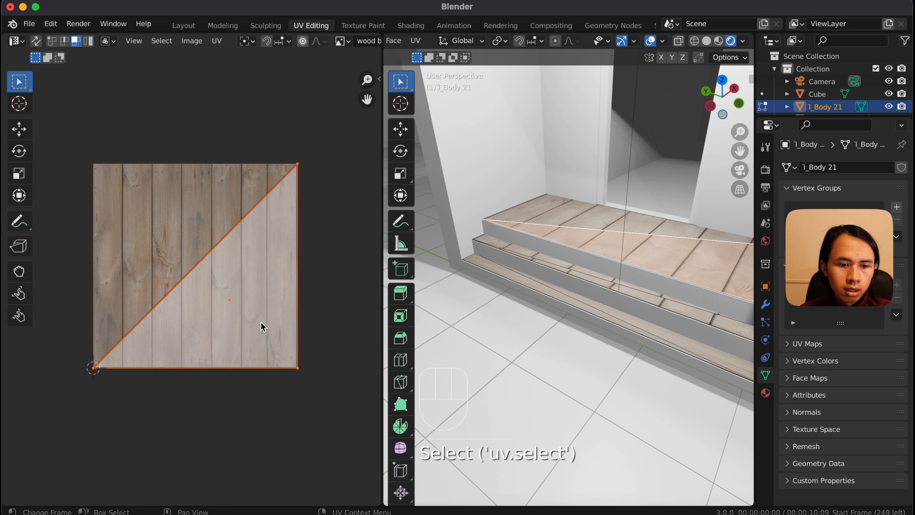
left_click(227, 302)
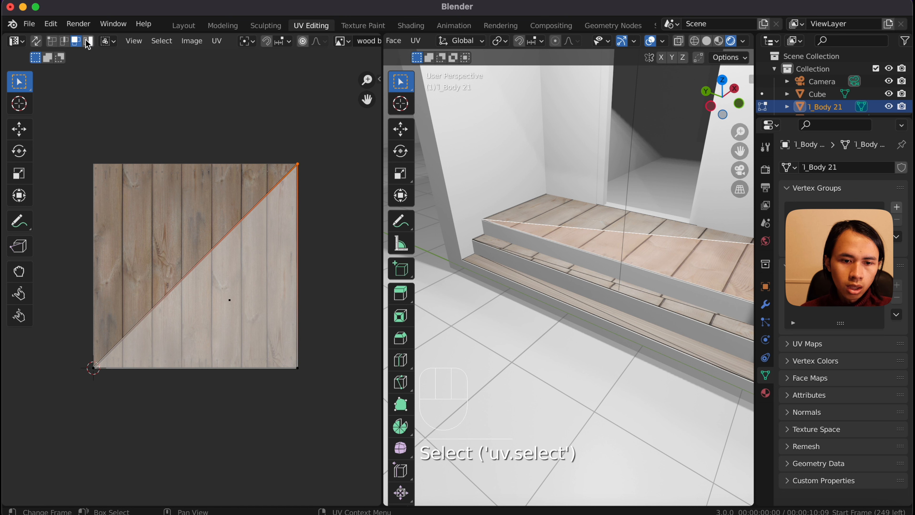
left_click(274, 282)
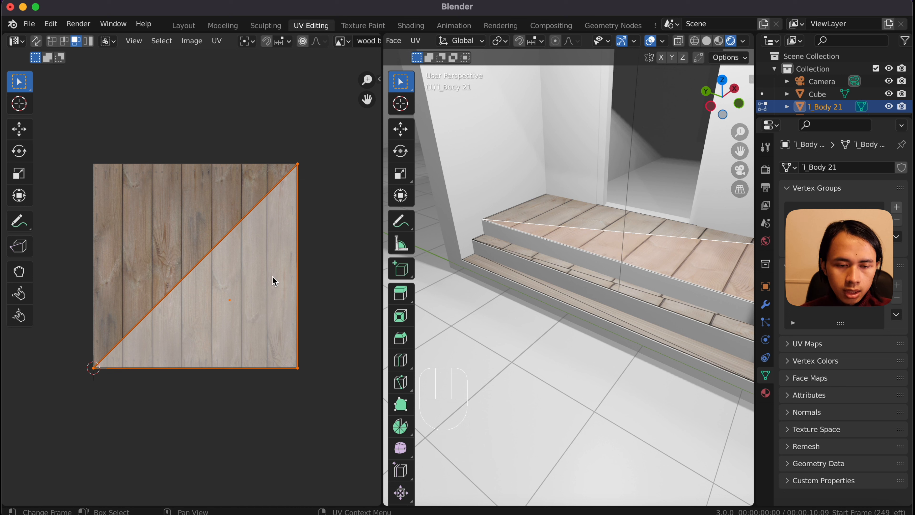
key("r")
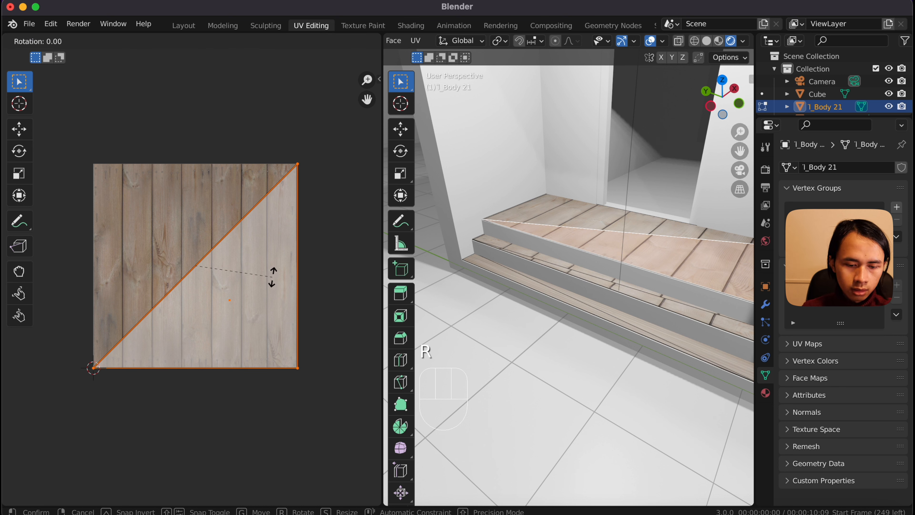
key("Return")
Rotate the UVs of the top step's rear triangular face by -90°.
left_click(229, 278)
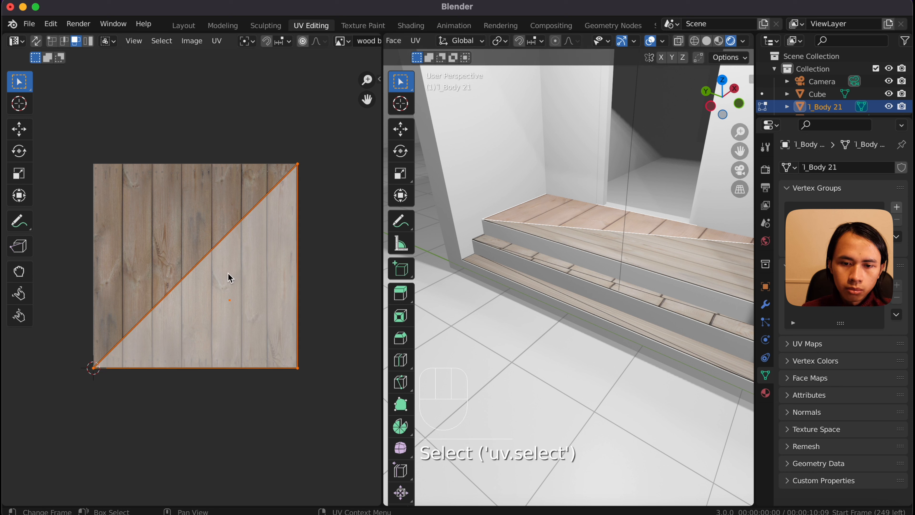
key("r")
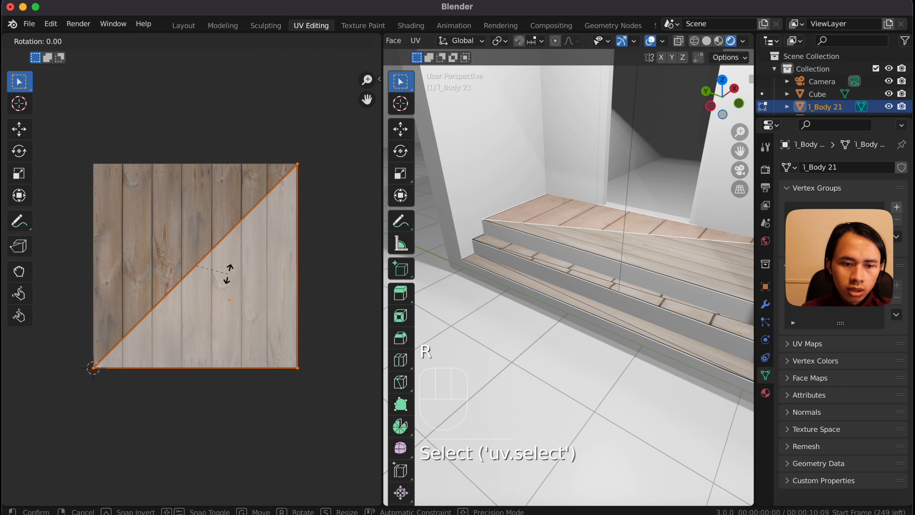
type("-90")
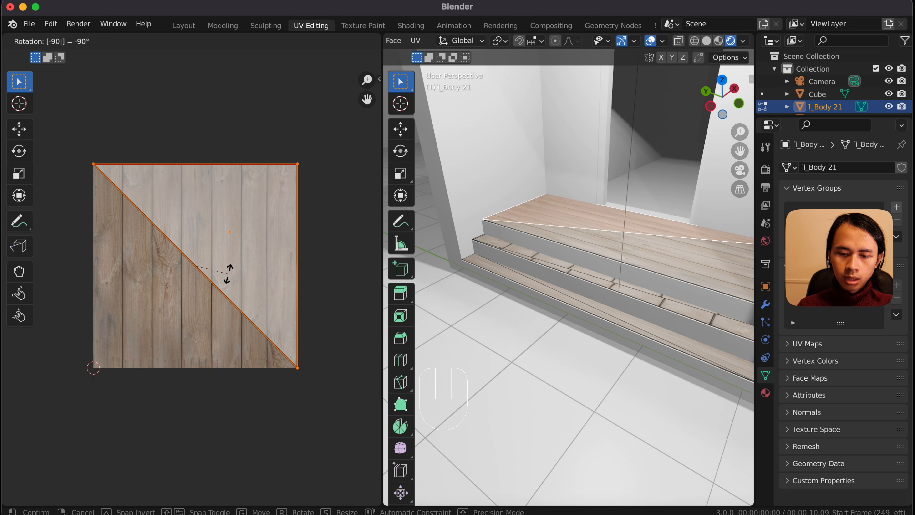
key("Return")
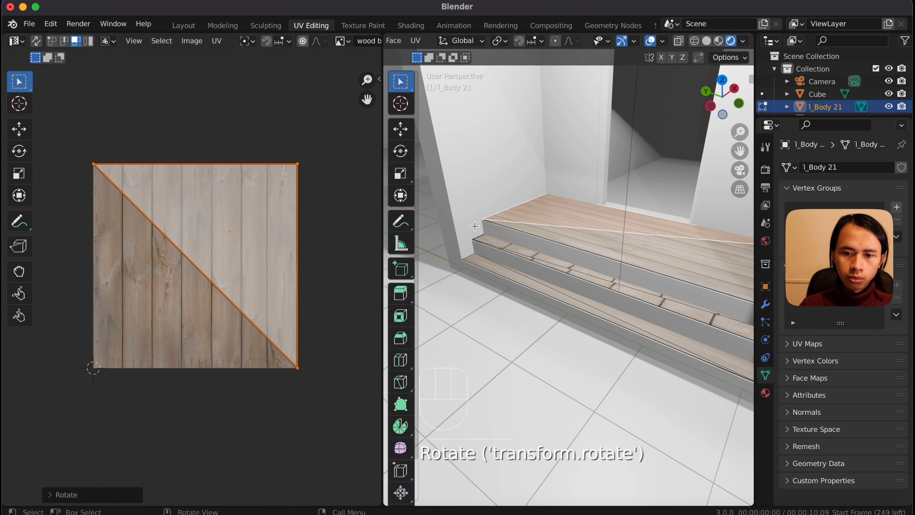
Select the middle step's tread face and rotate its UVs by 90° to turn the plank direction.
left_click(678, 266, "shift")
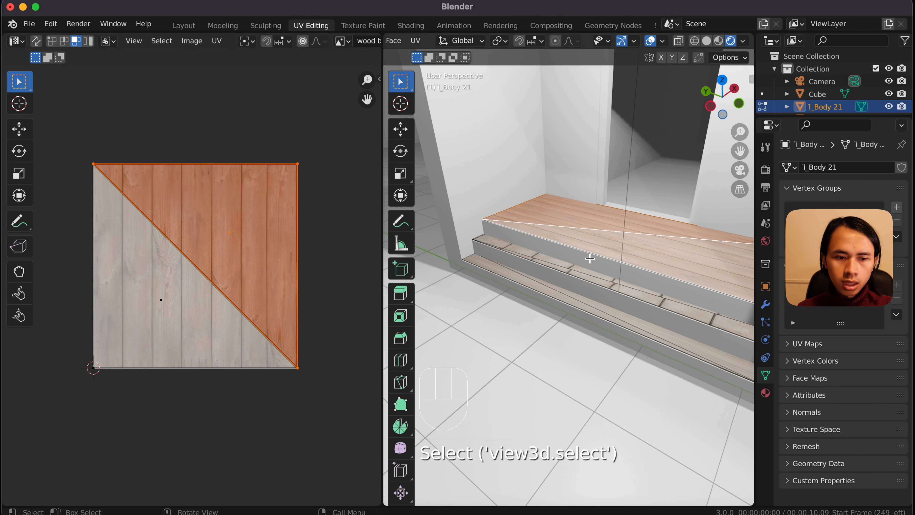
scroll(589, 259, "up", 3)
middle_click_drag(590, 259, 571, 296, "shift")
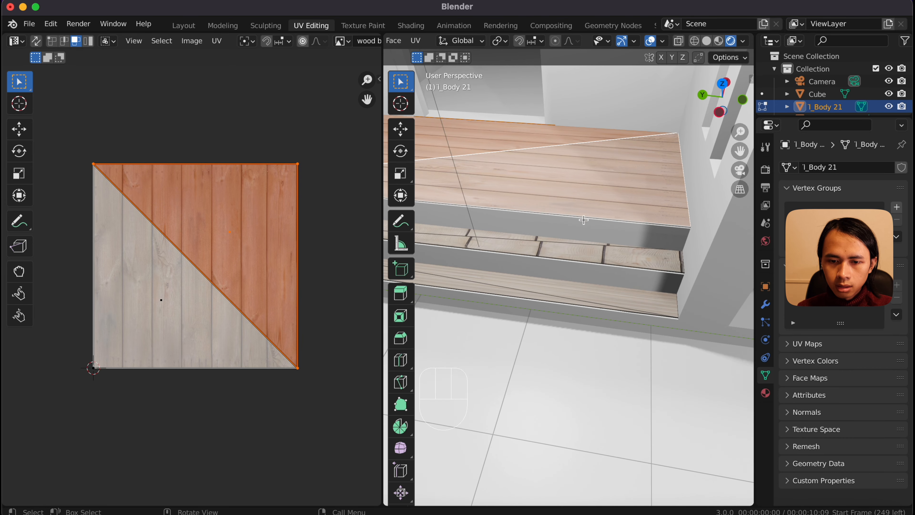
key("Tab")
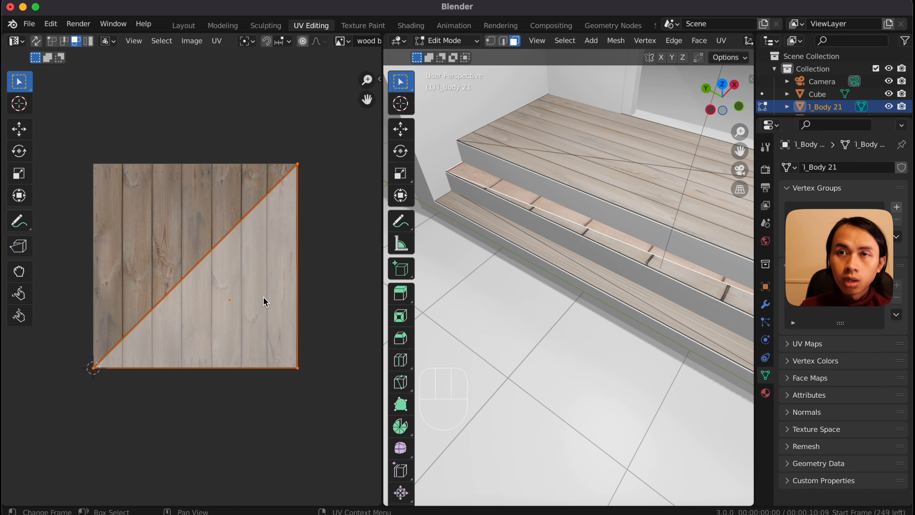
key("KP_9")
key("KP_0")
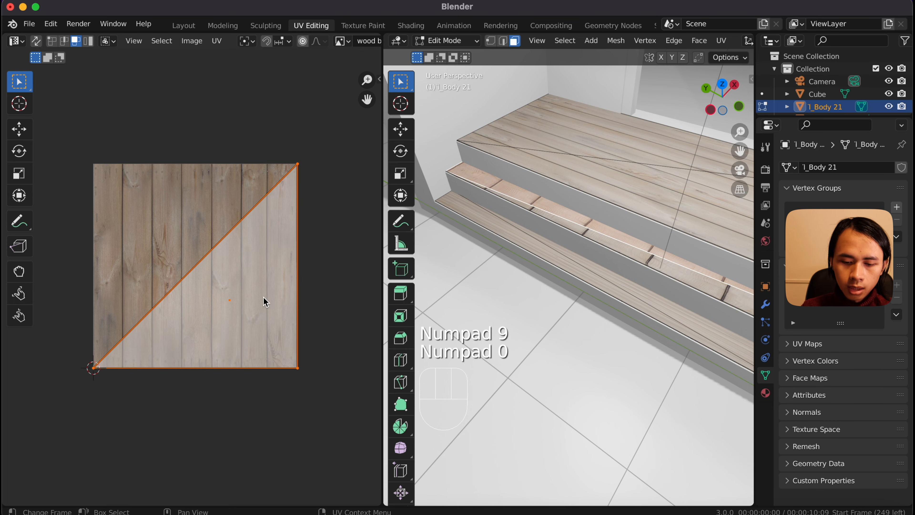
key("r")
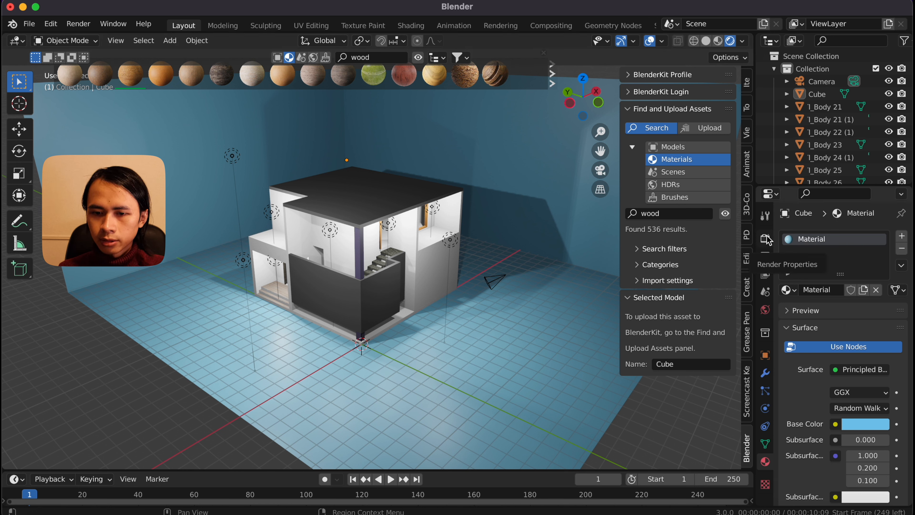
Change the render engine from Eevee to Cycles and open the output settings.
left_click(765, 239)
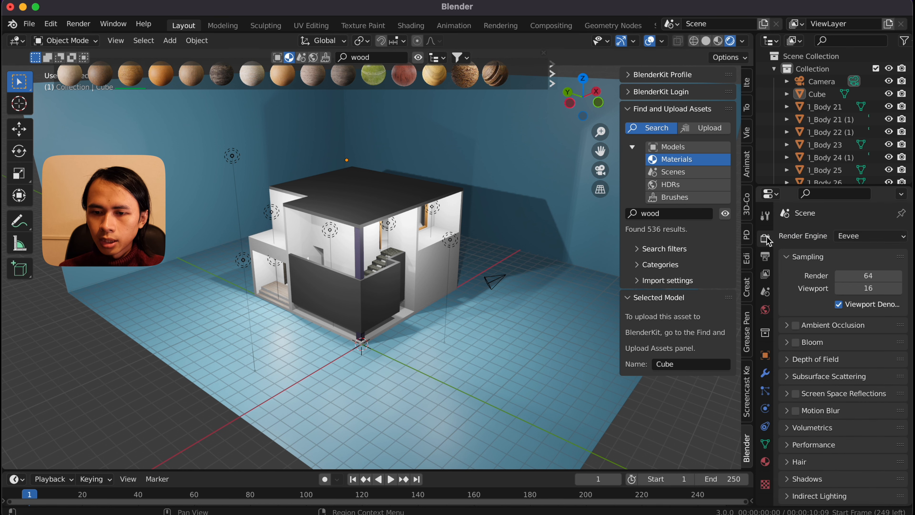
left_click(870, 235)
left_click(864, 261)
left_click(766, 256)
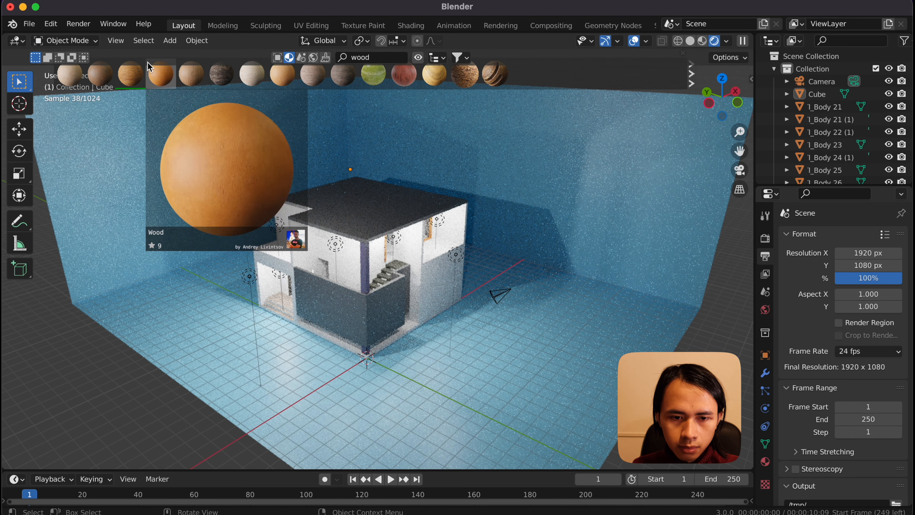
Align the active camera to the current view so that it frames the house.
left_click(118, 42)
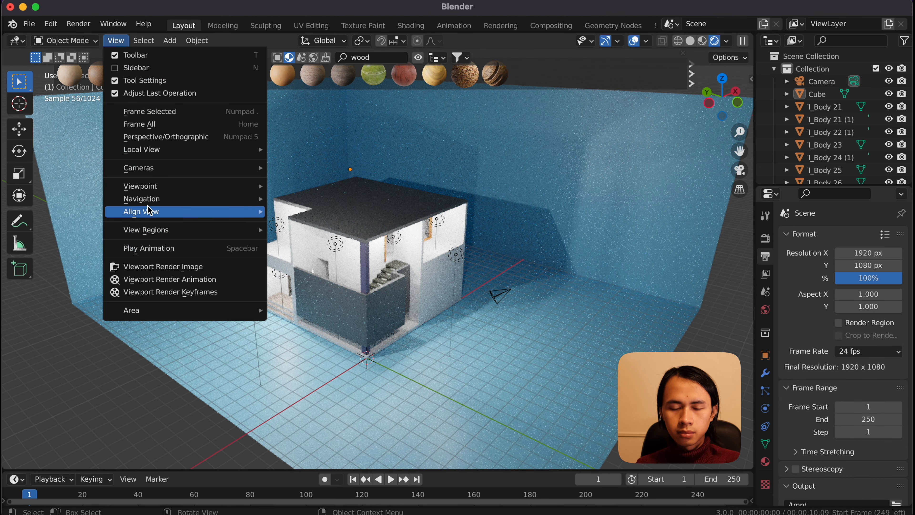
mouse_move(151, 214)
left_click(335, 229)
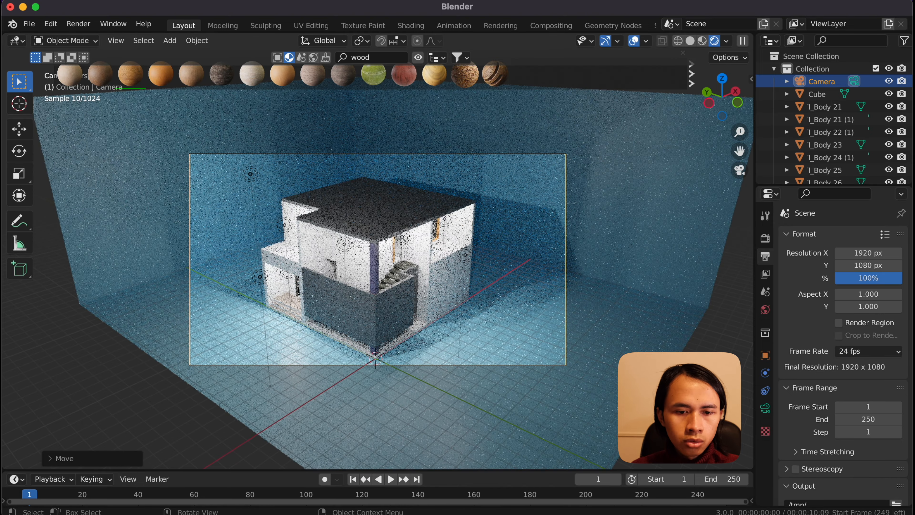
scroll(428, 355, "up", 3)
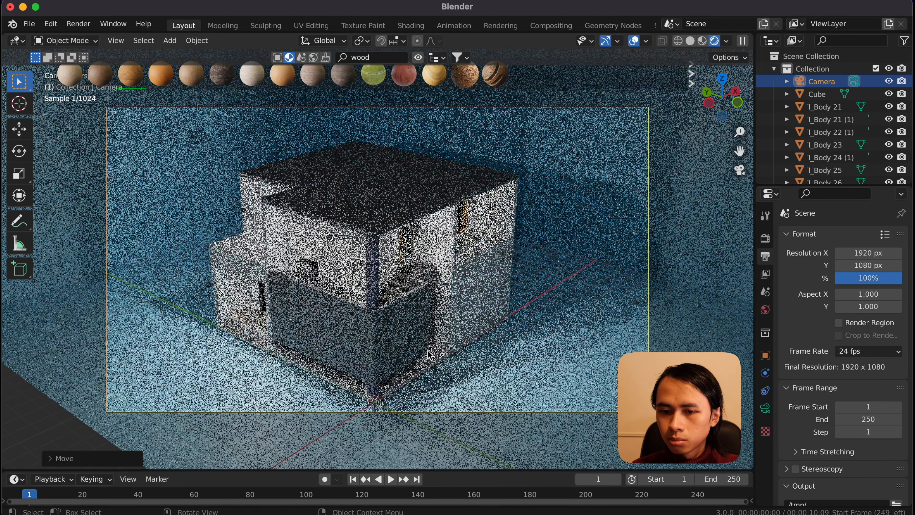
Try viewport denoising on the Cycles preview of the house and switch it off again.
left_click(817, 93)
left_click(764, 237)
scroll(839, 288, "down", 3)
left_click(804, 274)
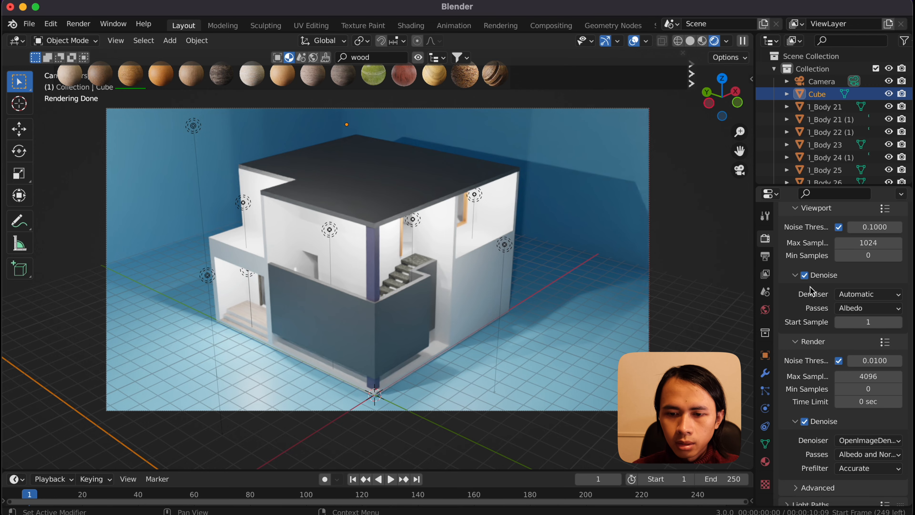
left_click(804, 276)
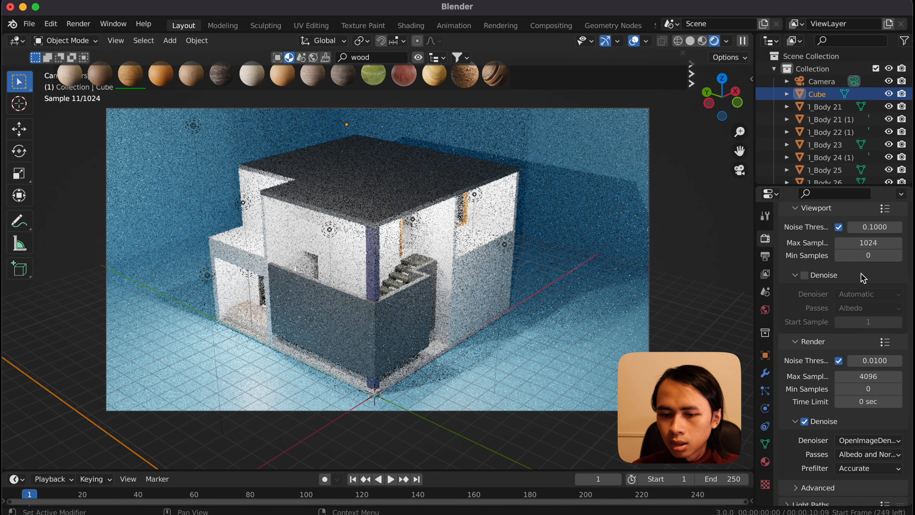
mouse_move(480, 330)
middle_mouse_down()
mouse_move(464, 329)
mouse_move(475, 325)
middle_mouse_up()
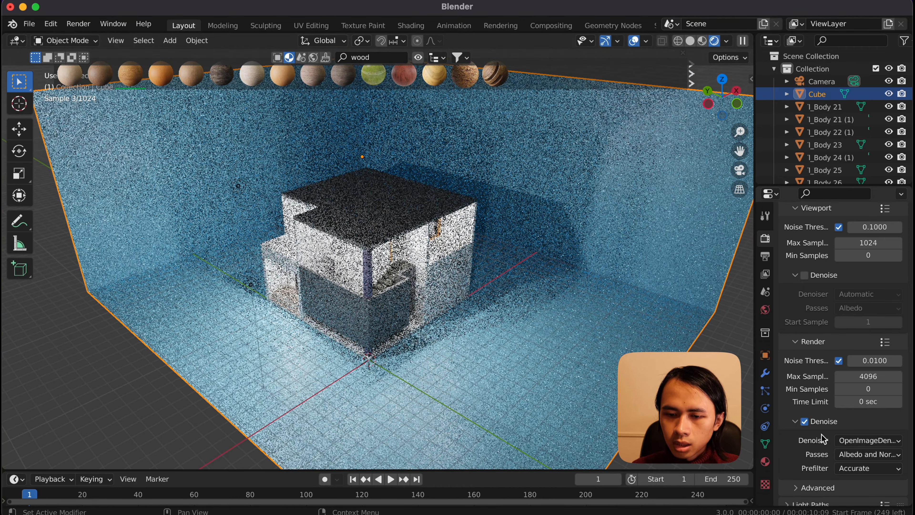
Set the maximum samples for the final Cycles render to 300.
scroll(792, 437, "down", 2)
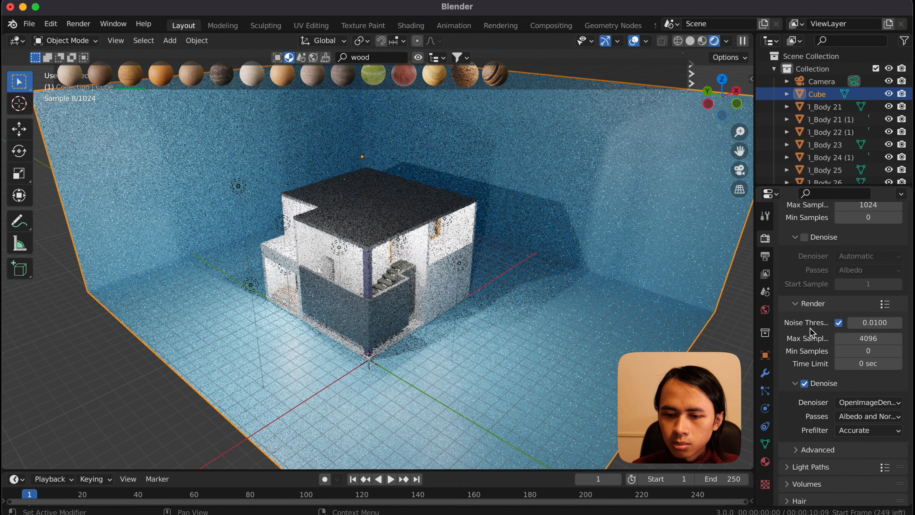
left_click(765, 256)
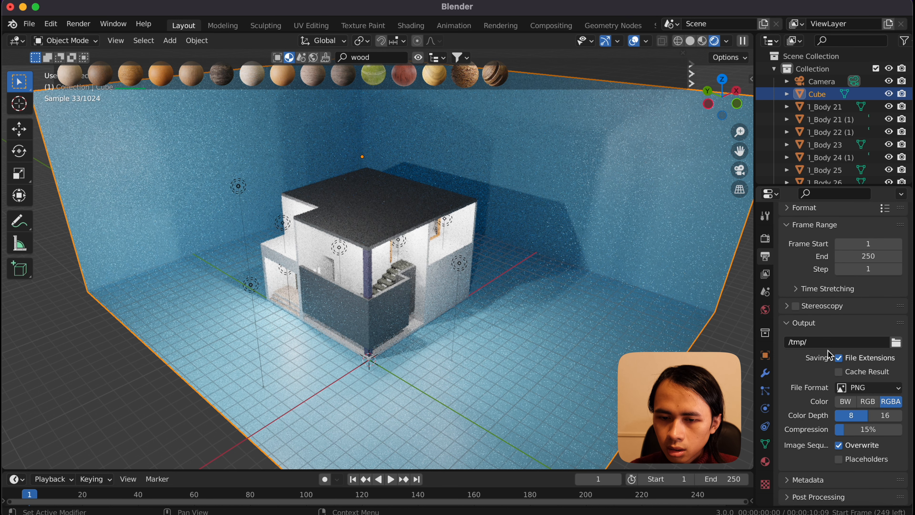
scroll(786, 364, "up", 2)
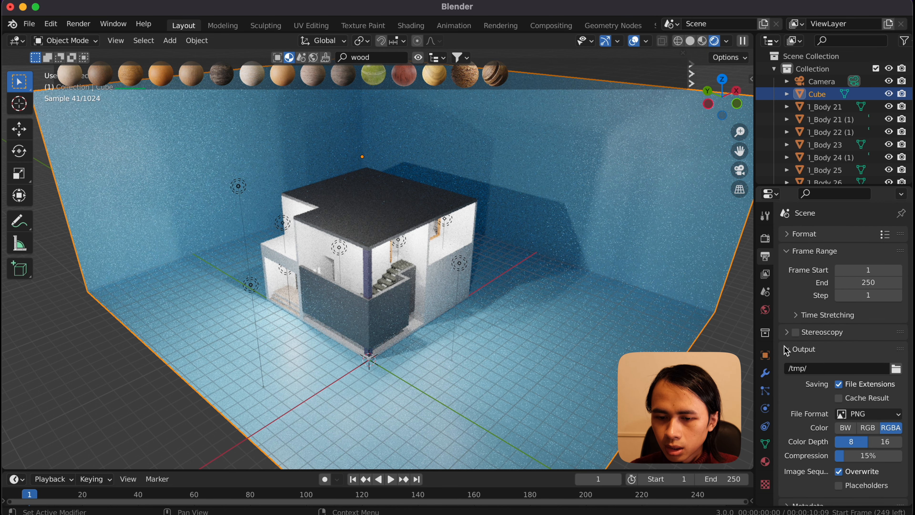
left_click(764, 238)
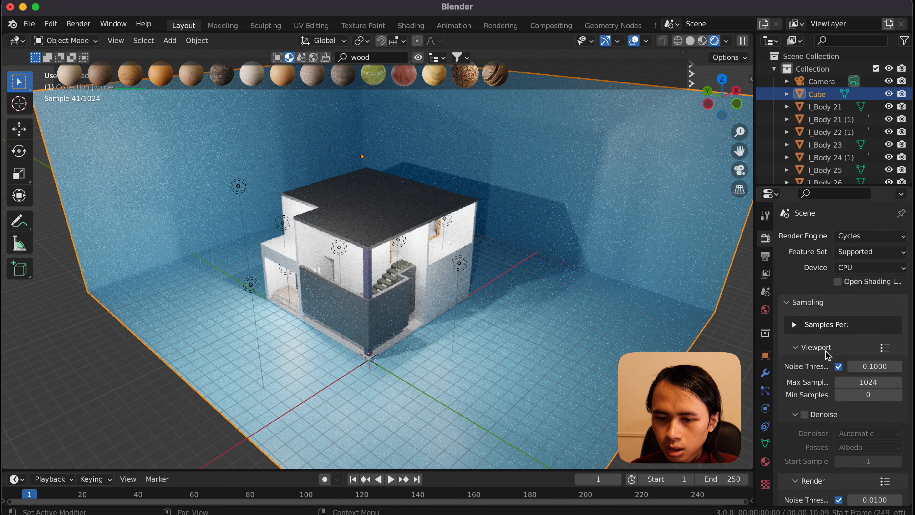
scroll(825, 381, "down", 4)
scroll(825, 381, "down", 8)
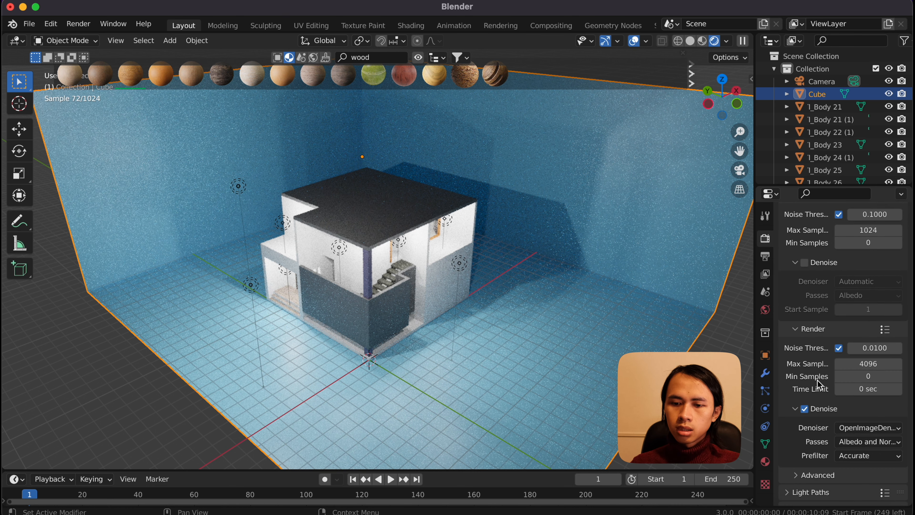
left_click(851, 350)
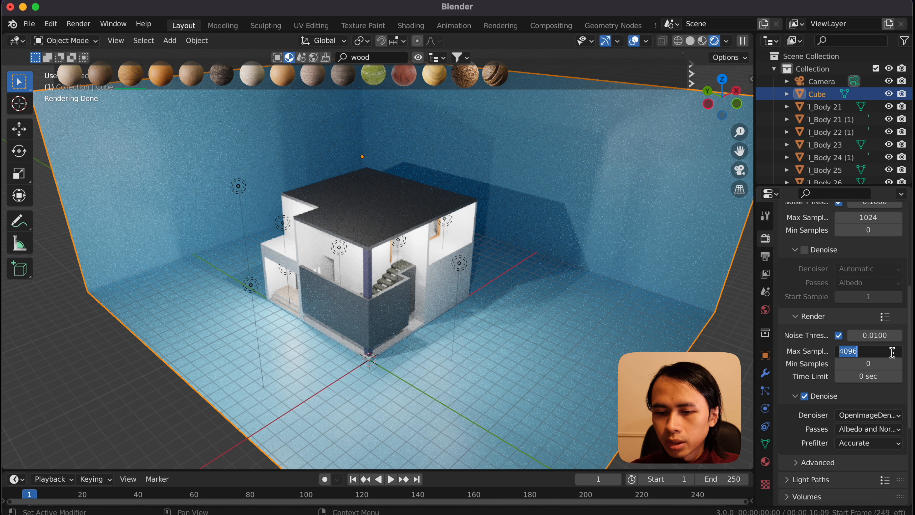
type("300")
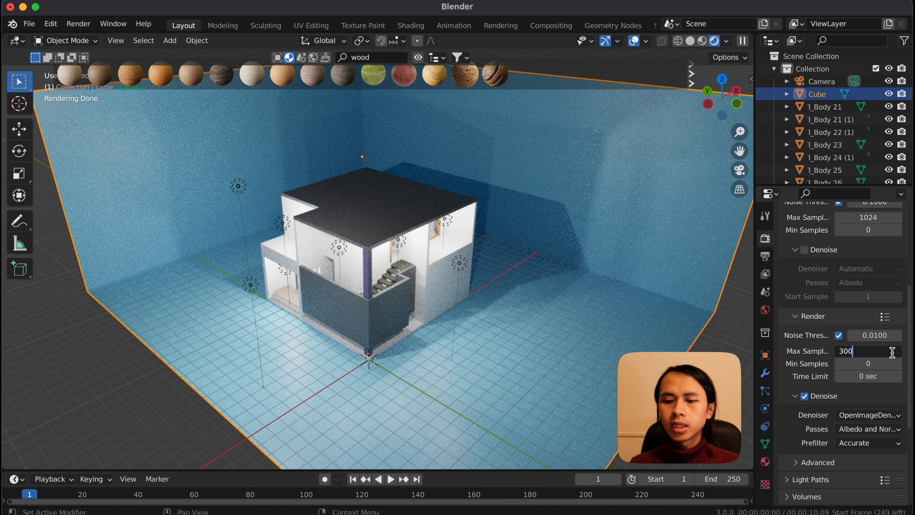
key("Return")
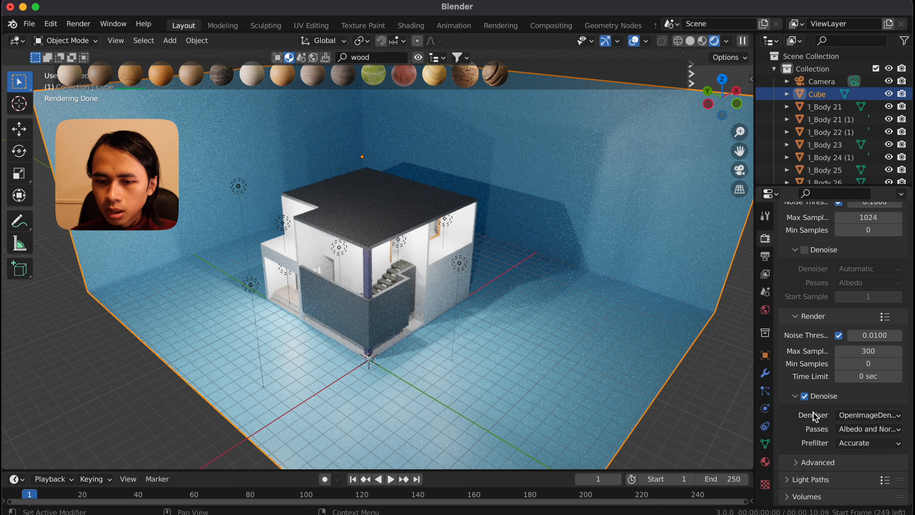
Set the render output file format to JPEG.
left_click(767, 256)
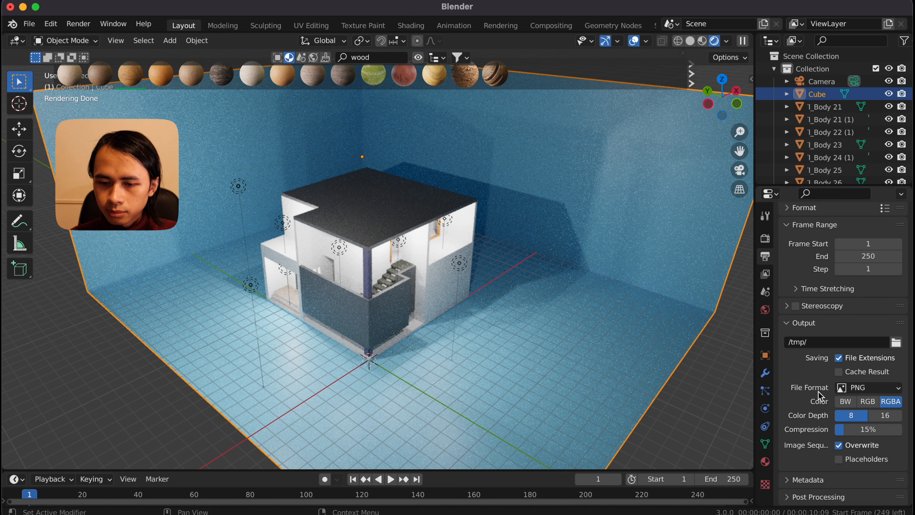
left_click(845, 389)
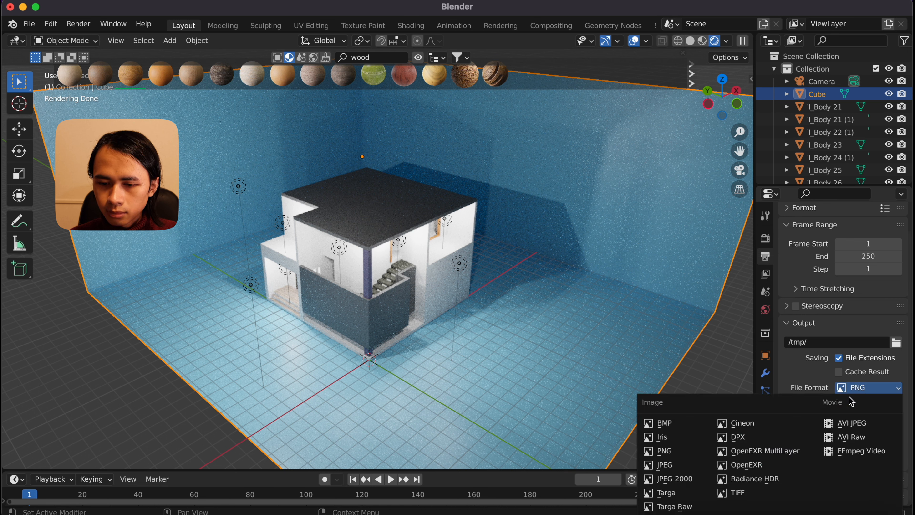
left_click(687, 469)
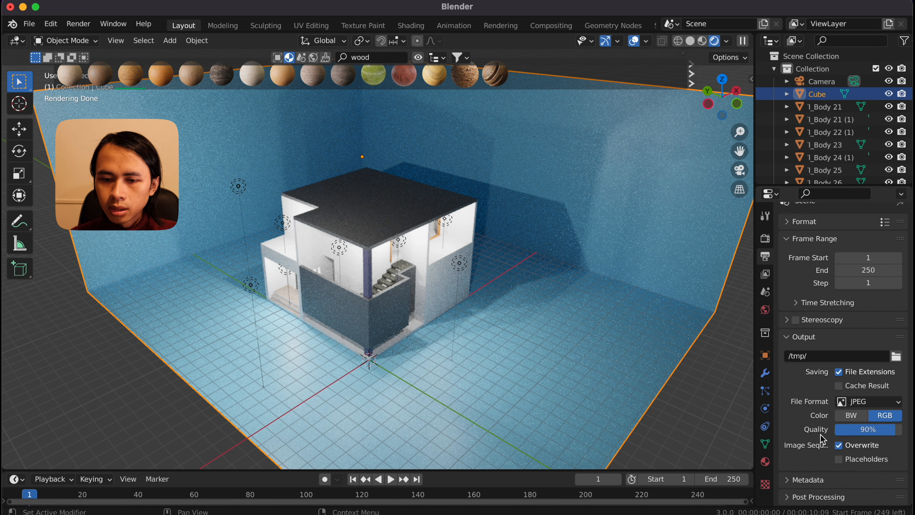
scroll(818, 442, "up", 1)
scroll(818, 443, "down", 1)
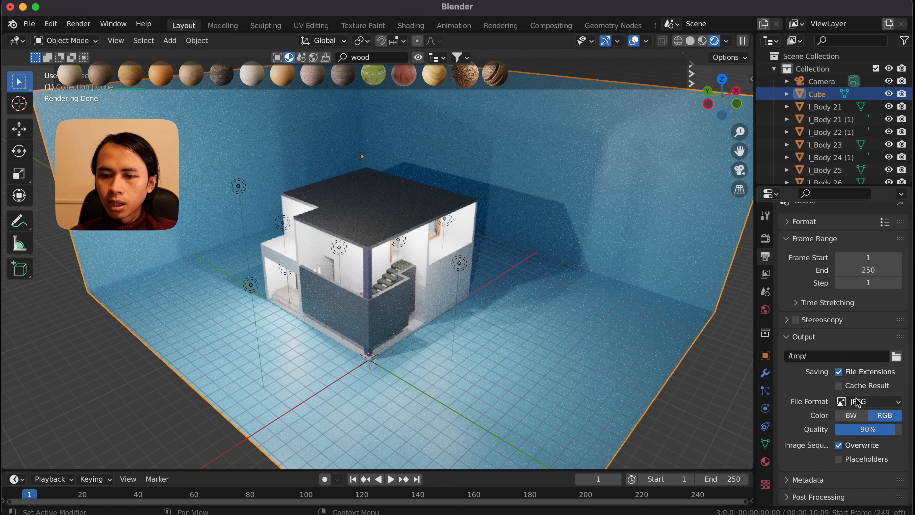
scroll(839, 411, "up", 1)
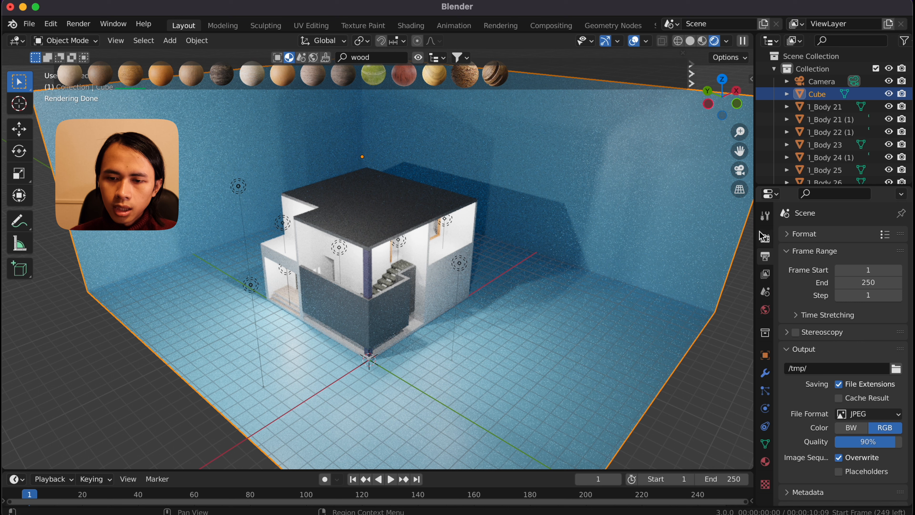
Review the Cycles sampling and denoising settings, then the output resolution, frame range and file format.
left_click(765, 238)
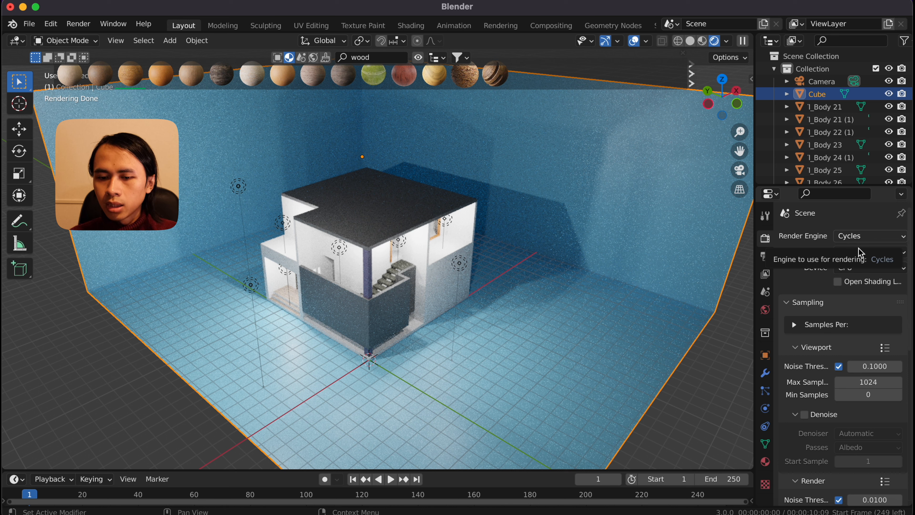
scroll(804, 369, "down", 3)
scroll(805, 367, "down", 3)
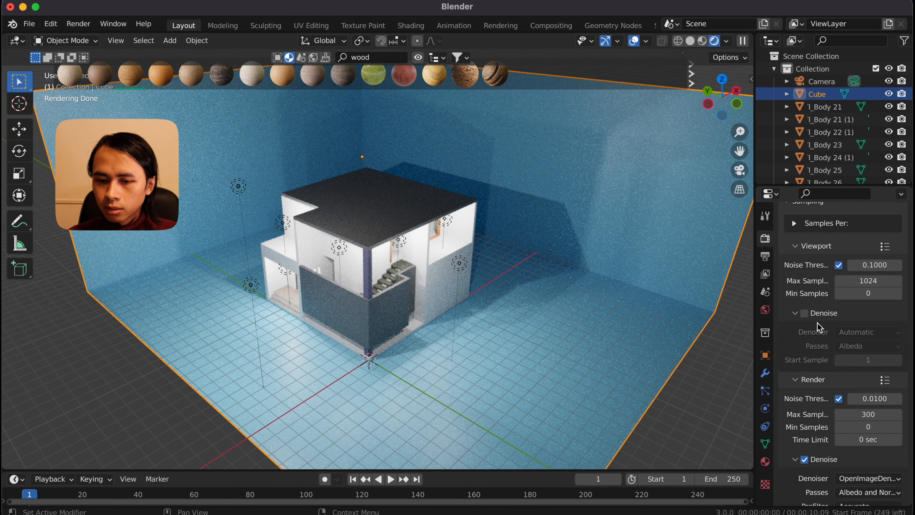
scroll(824, 407, "down", 2)
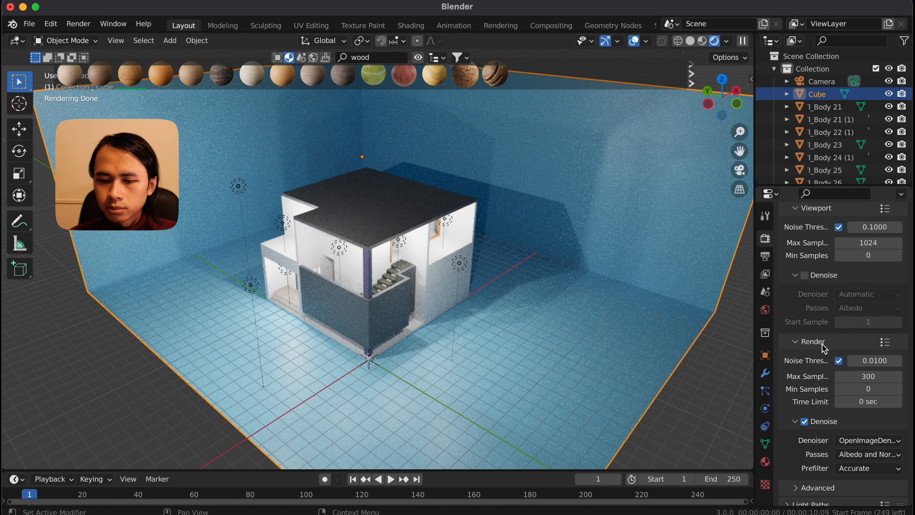
left_click(765, 256)
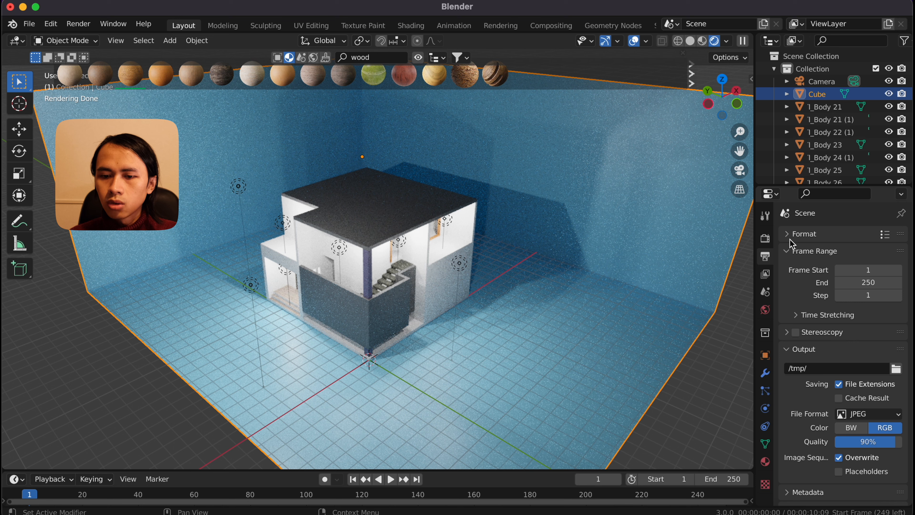
left_click(792, 234)
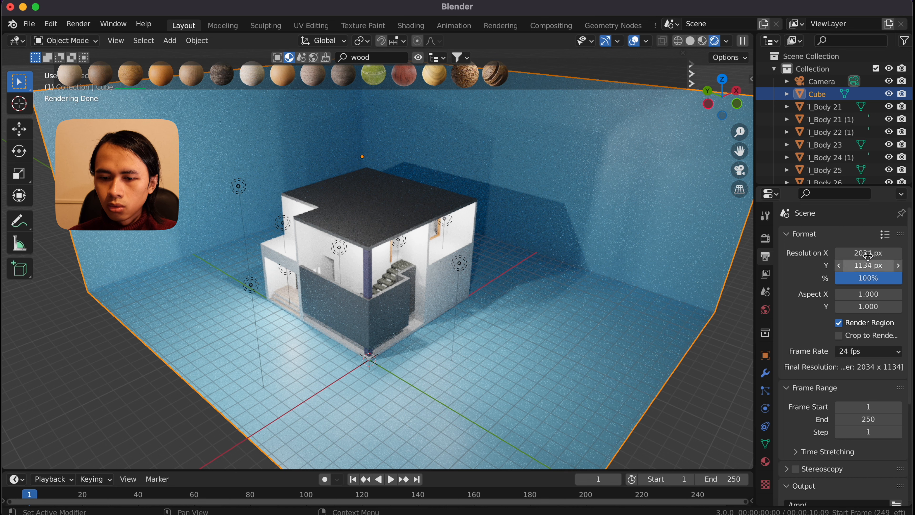
scroll(827, 382, "down", 6)
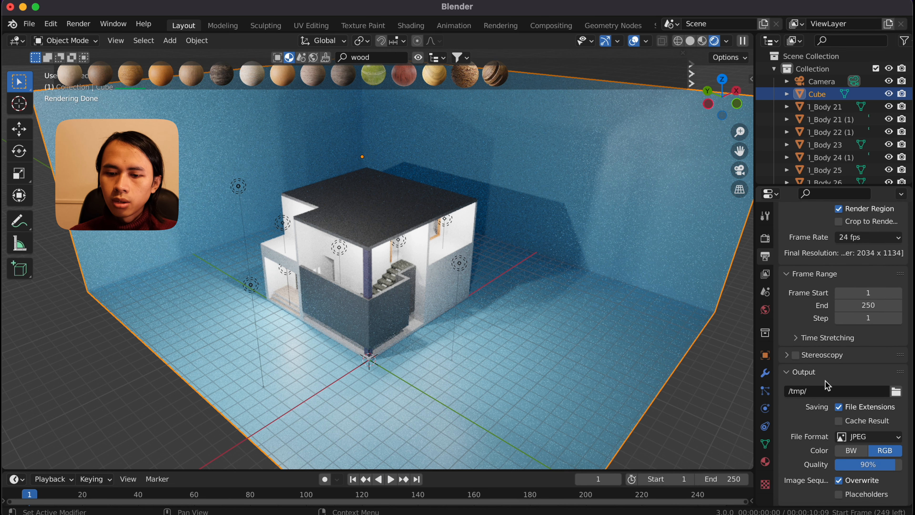
scroll(824, 381, "down", 3)
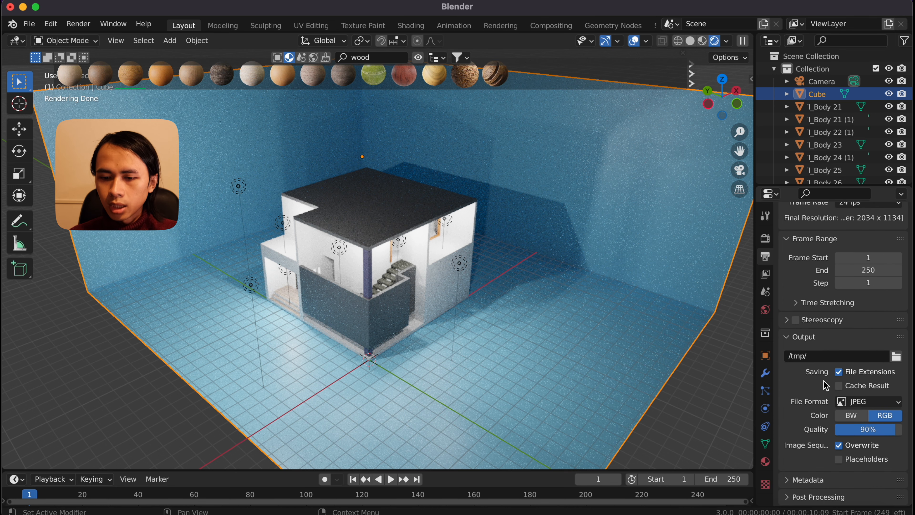
left_click(846, 402)
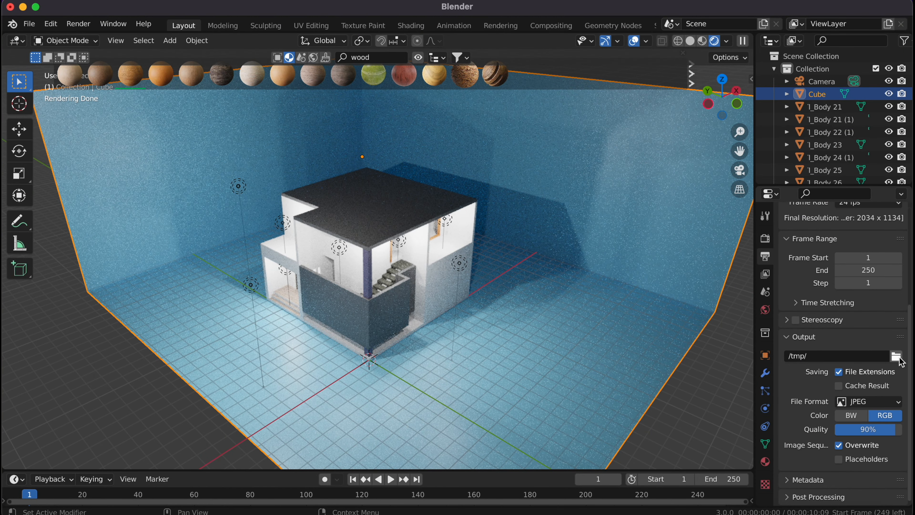
Set the render output path to the Desktop folder.
left_click(896, 357)
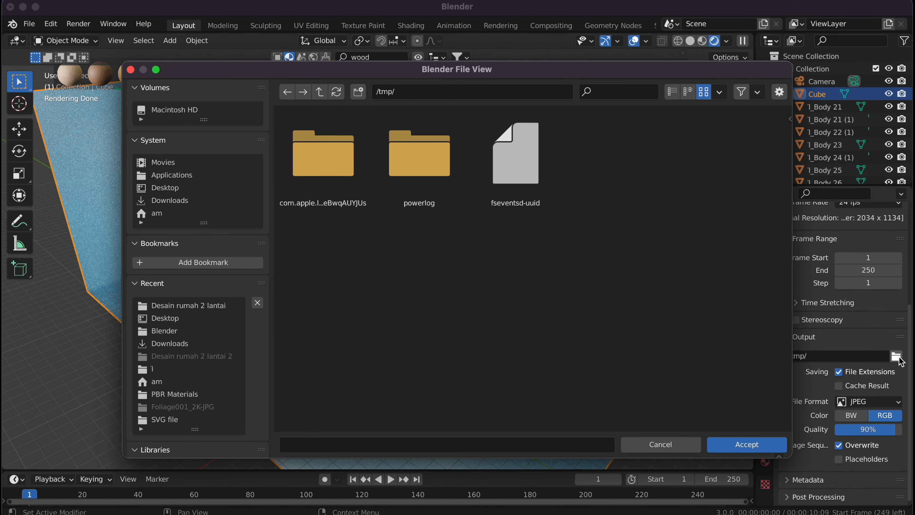
left_click(168, 189)
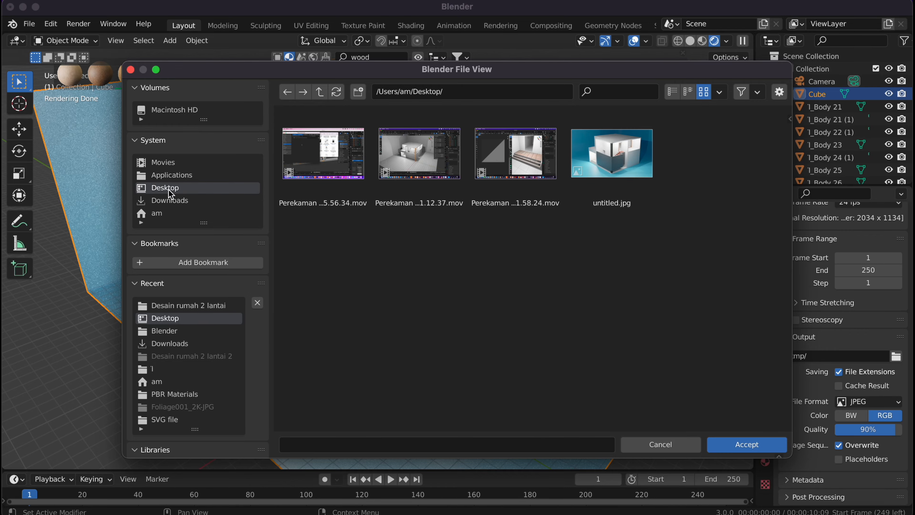
left_click(751, 444)
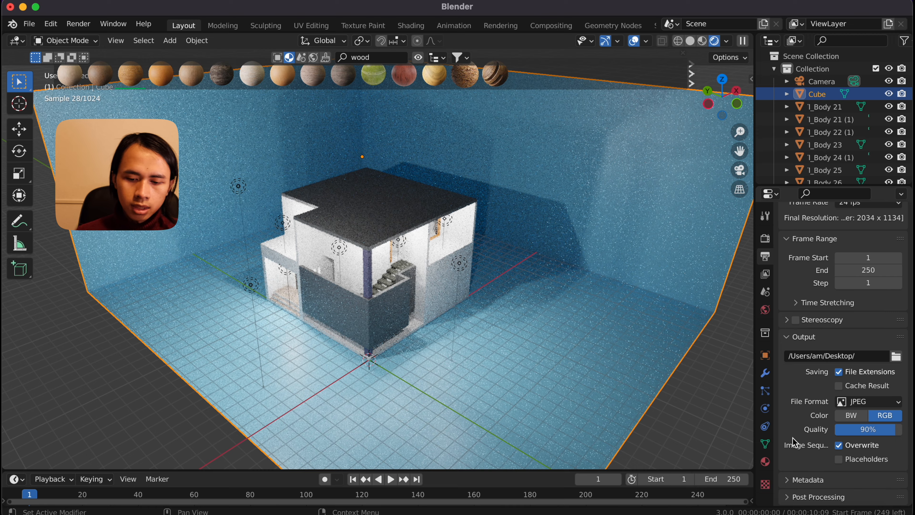
Switch to the active camera's view of the house and render the still image.
middle_click_drag(476, 376, 498, 375)
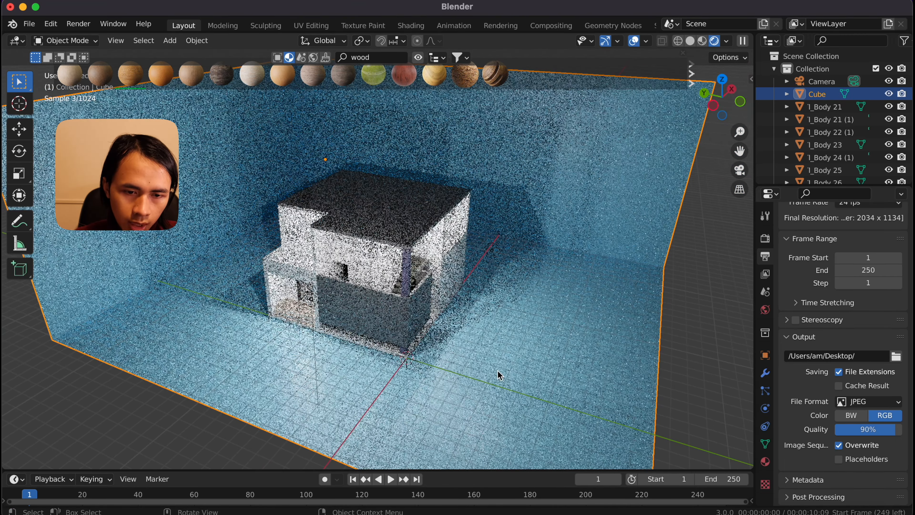
key("KP_0")
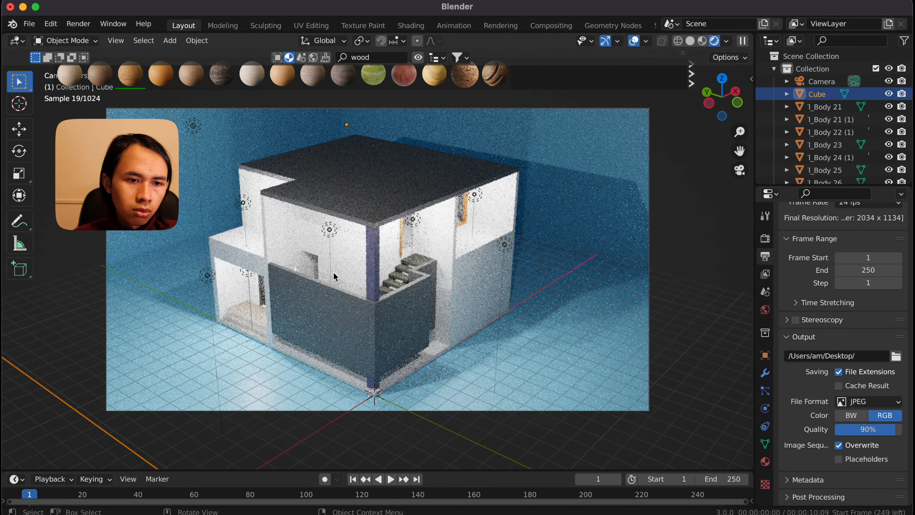
left_click(80, 28)
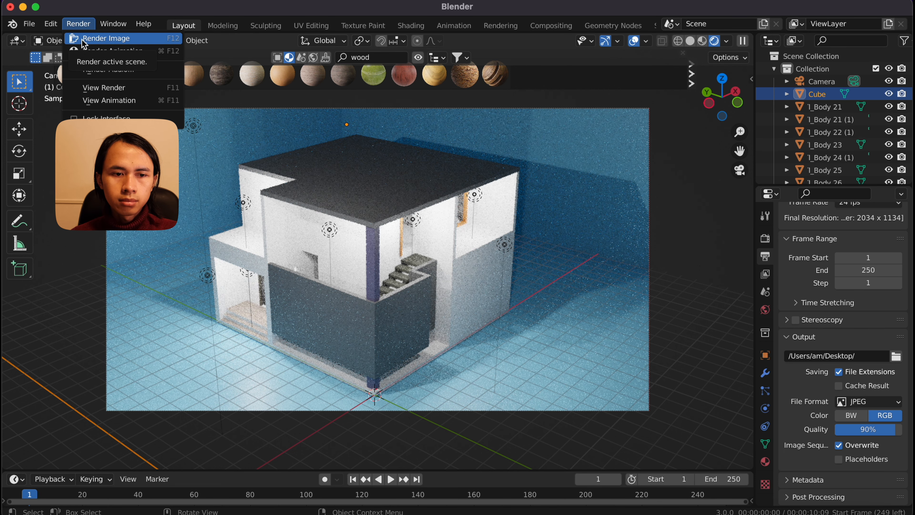
left_click(84, 39)
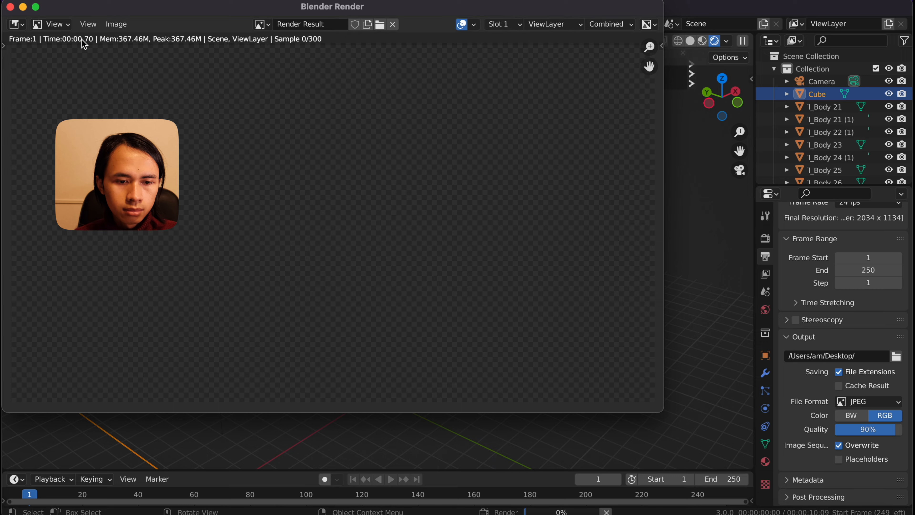